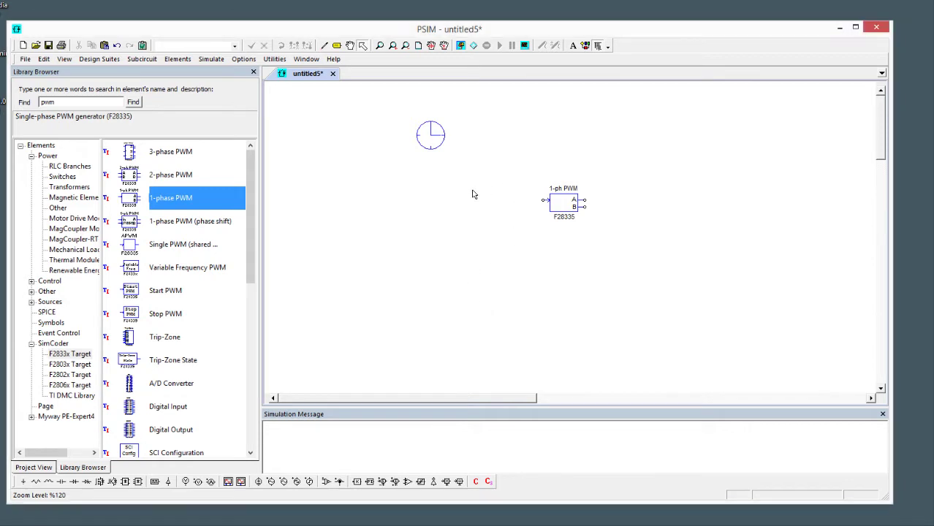
{"action": "left_click_drag", "start_coordinate": [516, 167], "coordinate": [645, 245]}
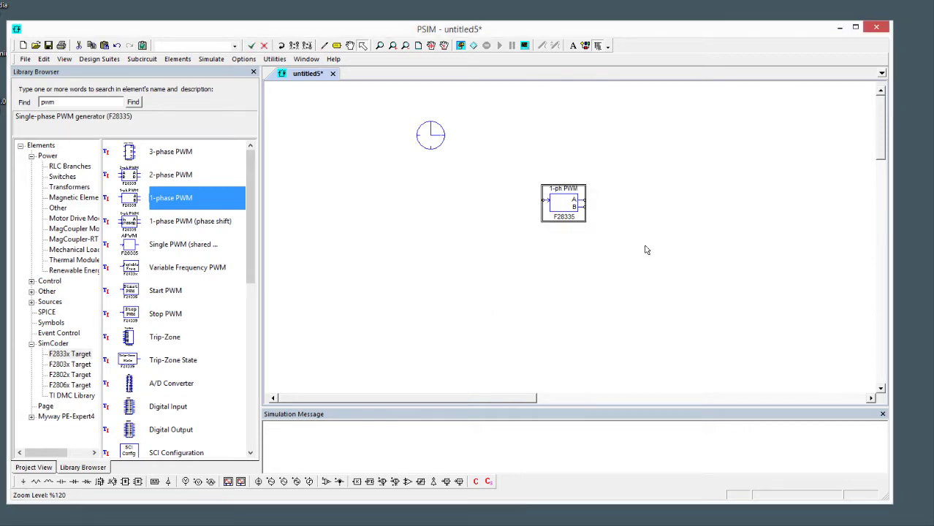
{"action": "left_click", "coordinate": [591, 275]}
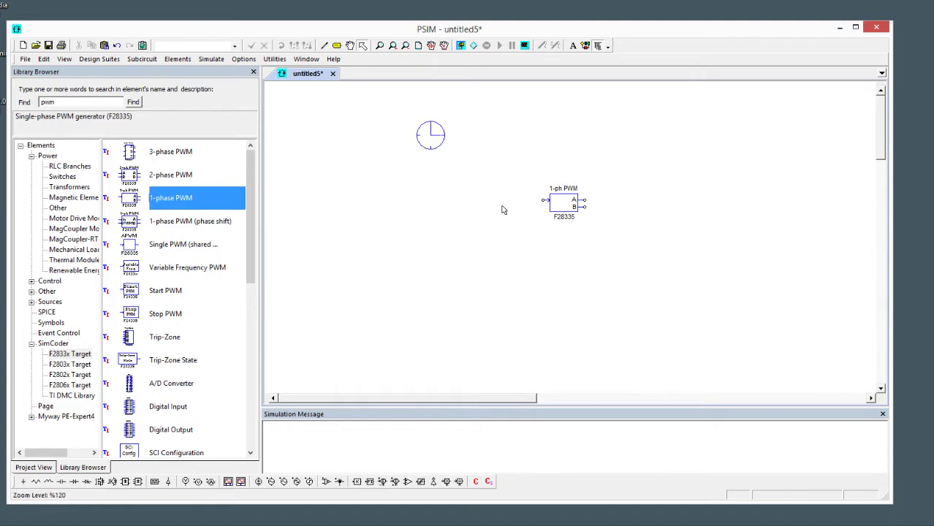
Place two new subcircuit blocks one above the other, between the clock and the 1-phase PWM block
{"action": "left_click", "coordinate": [141, 60]}
{"action": "left_click", "coordinate": [164, 72]}
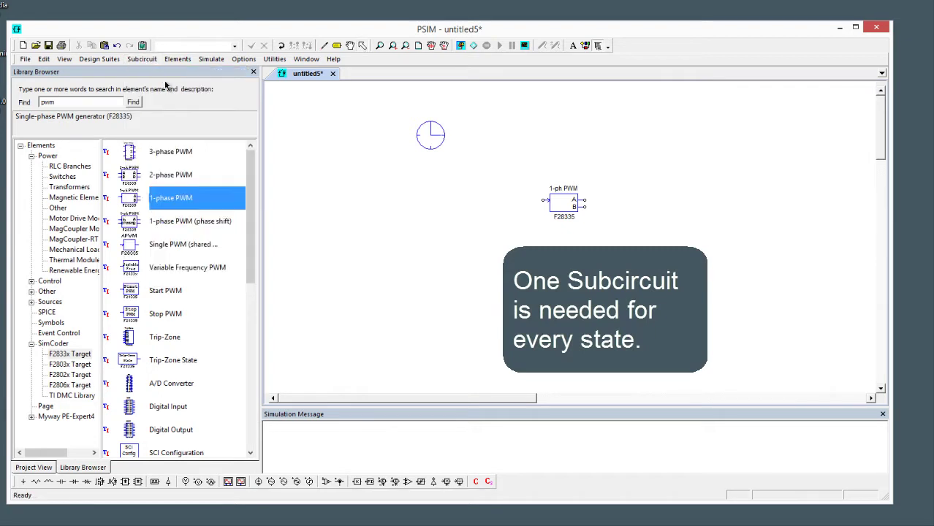
{"action": "left_click", "coordinate": [142, 60]}
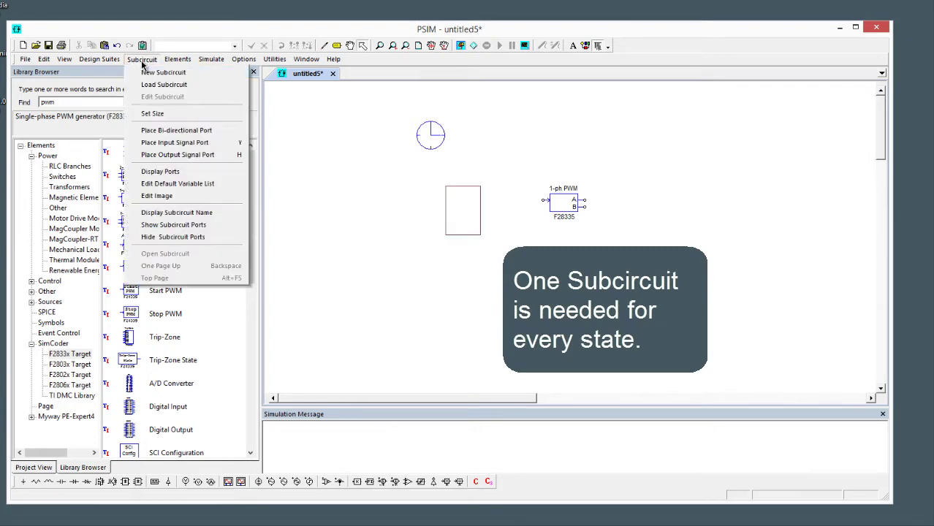
{"action": "left_click", "coordinate": [161, 73]}
{"action": "left_click", "coordinate": [445, 256]}
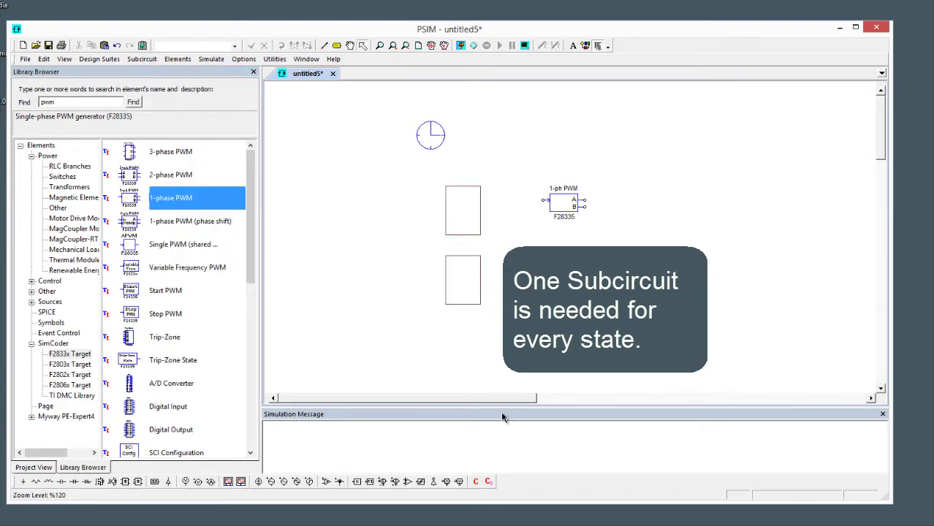
Inside the upper subcircuit, place an input event port named Def_in on the uppermost node of the block's left side
{"action": "left_click", "coordinate": [73, 334]}
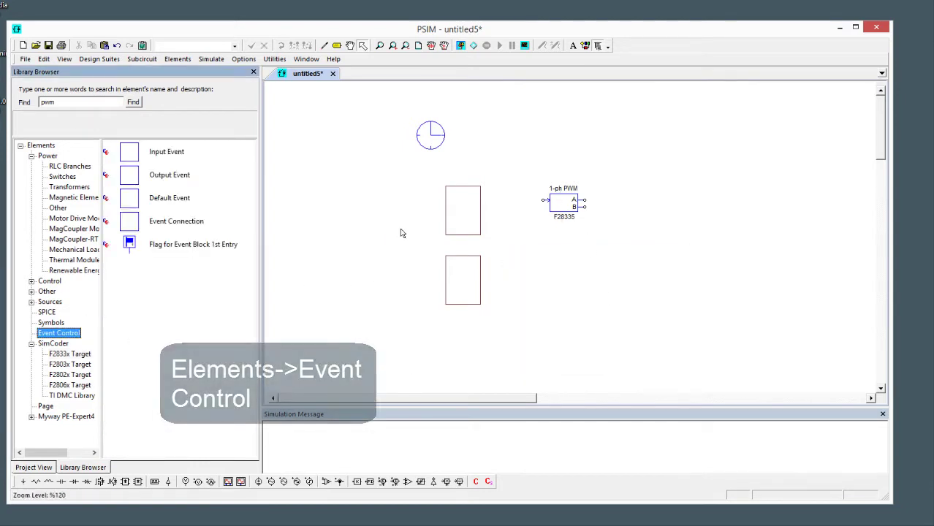
{"action": "left_click", "coordinate": [459, 210]}
{"action": "double_click", "coordinate": [460, 210]}
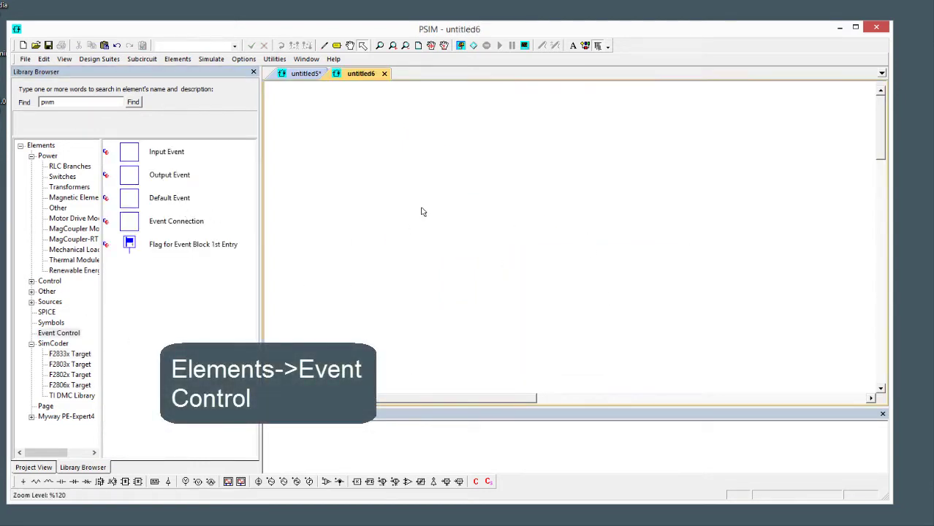
{"action": "left_click", "coordinate": [161, 152]}
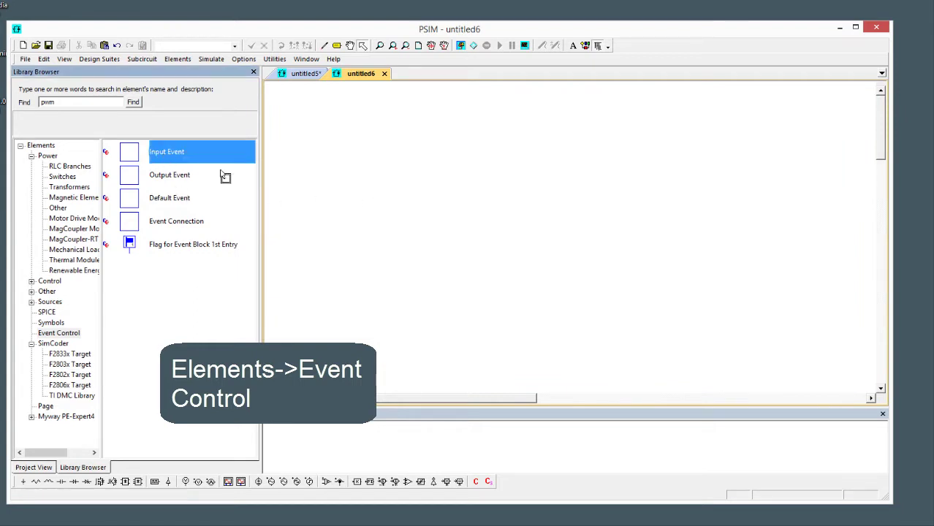
{"action": "left_click", "coordinate": [341, 126]}
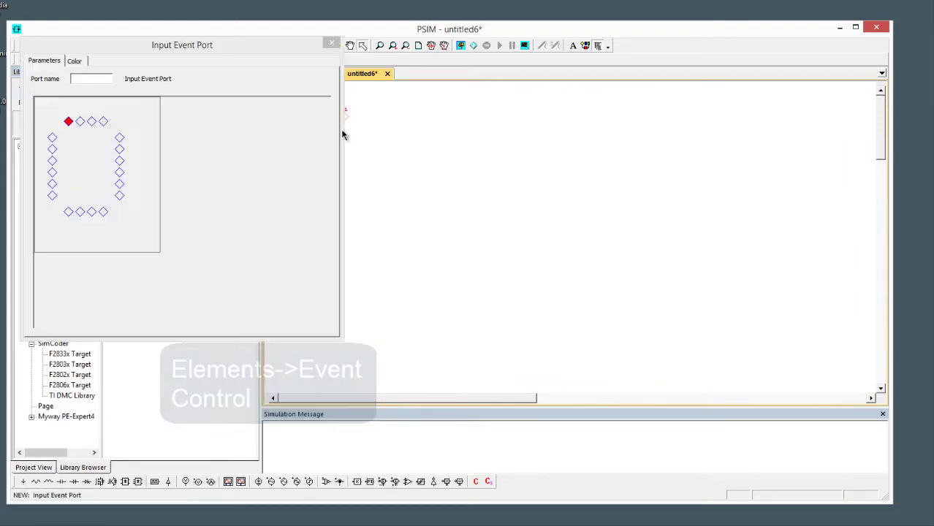
{"action": "left_click", "coordinate": [51, 138]}
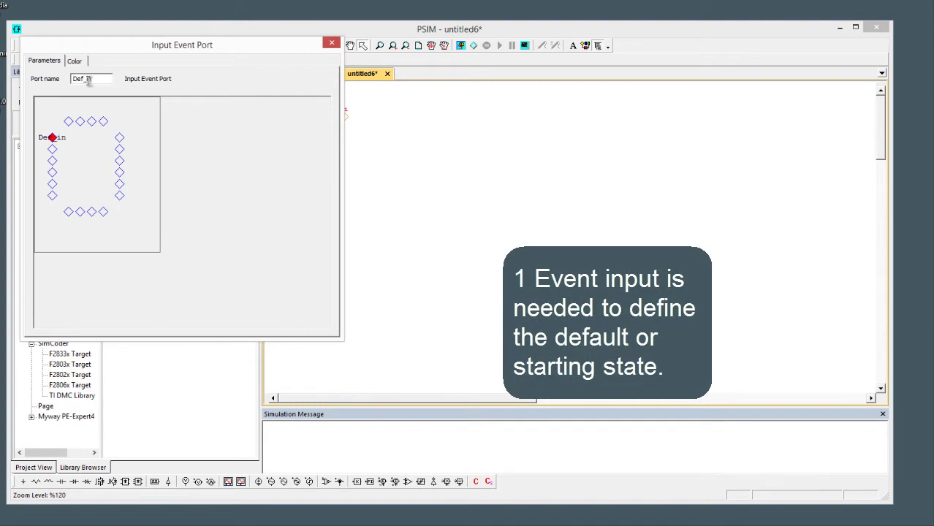
{"action": "left_click", "coordinate": [331, 46]}
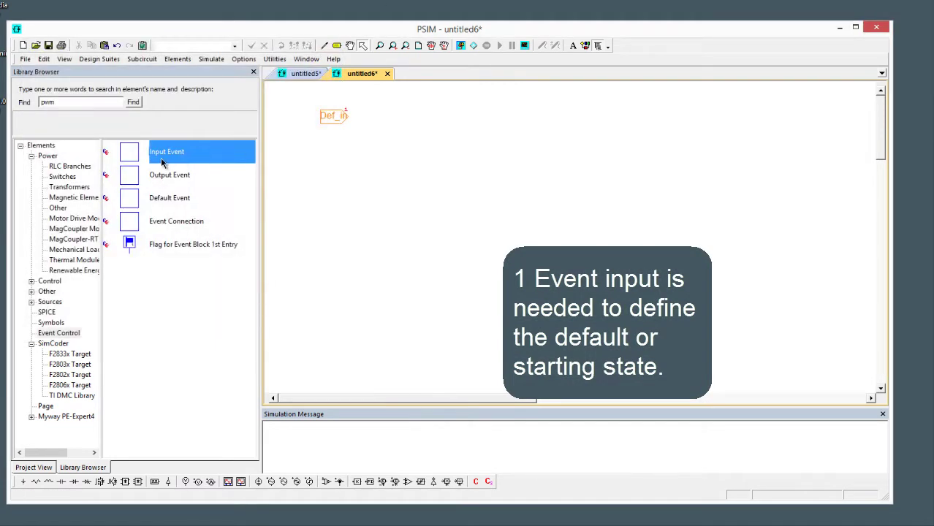
Add a second input event port named E_I1 below Def_in, assigned to the fifth node of the block's left side
{"action": "left_click", "coordinate": [151, 154]}
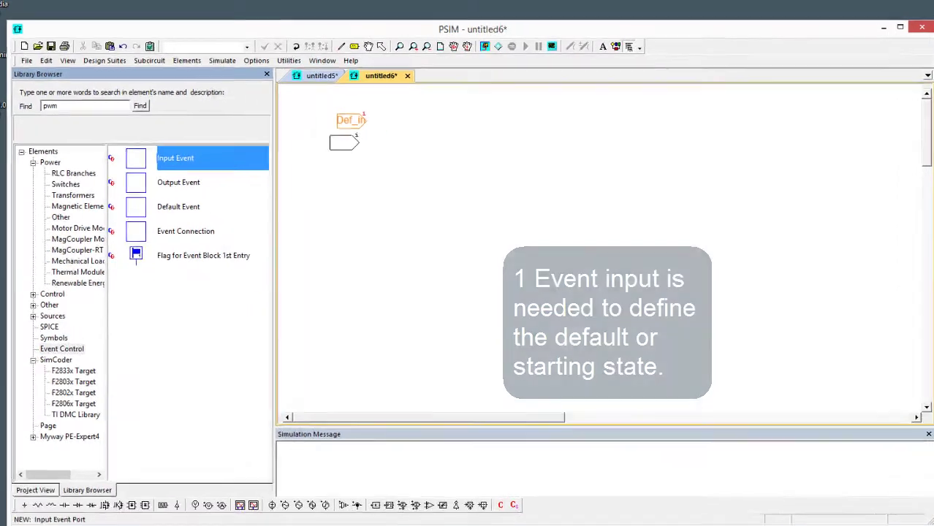
{"action": "left_click", "coordinate": [351, 156]}
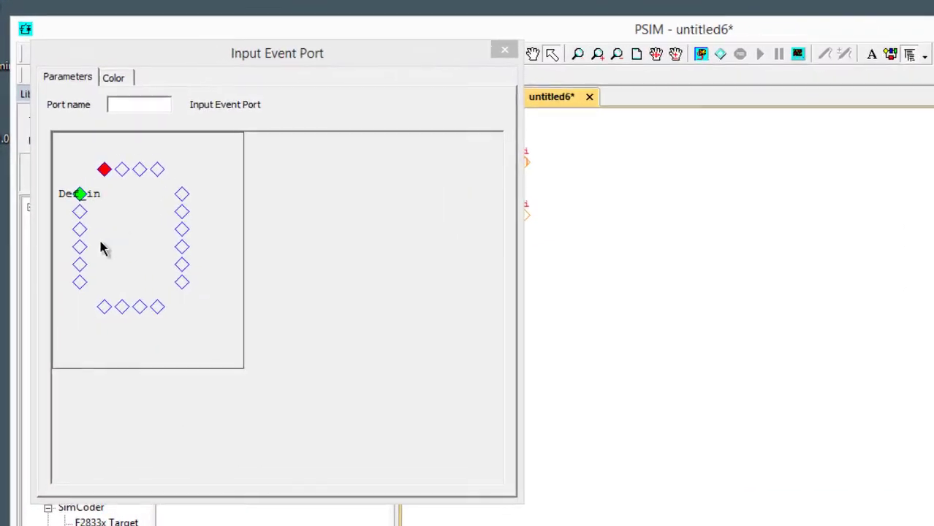
{"action": "left_click", "coordinate": [54, 192]}
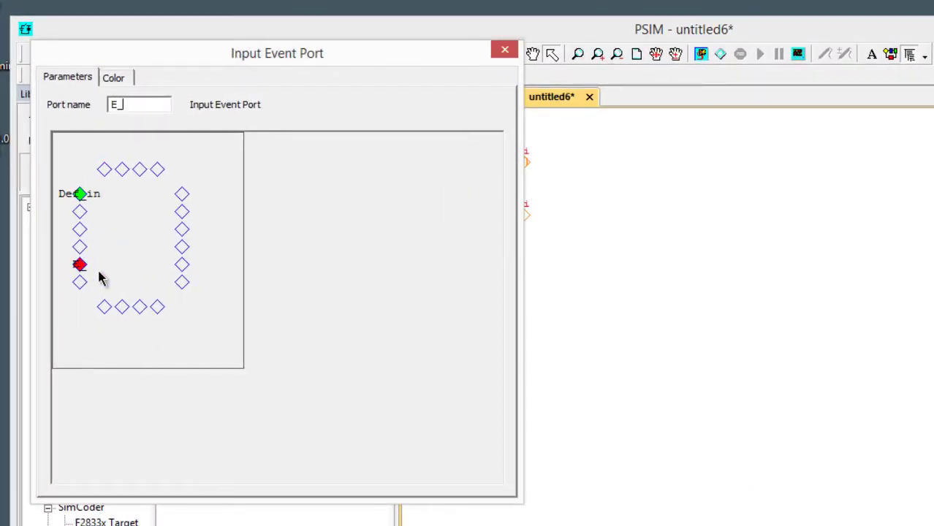
{"action": "type", "text": "1"}
{"action": "left_click", "coordinate": [504, 51]}
Place an output event port named E_O1 beside E_I1, assigned to the fifth node of the block's right side
{"action": "left_click", "coordinate": [280, 264]}
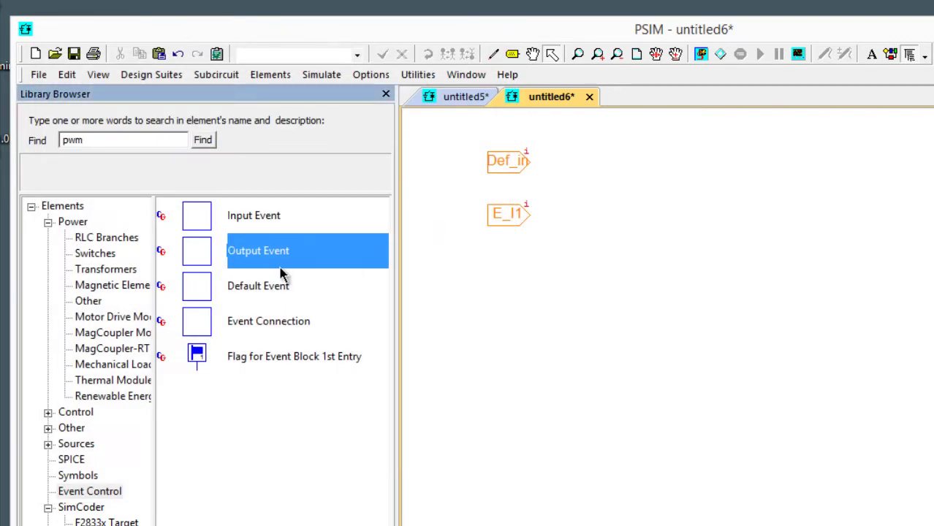
{"action": "left_click", "coordinate": [583, 215]}
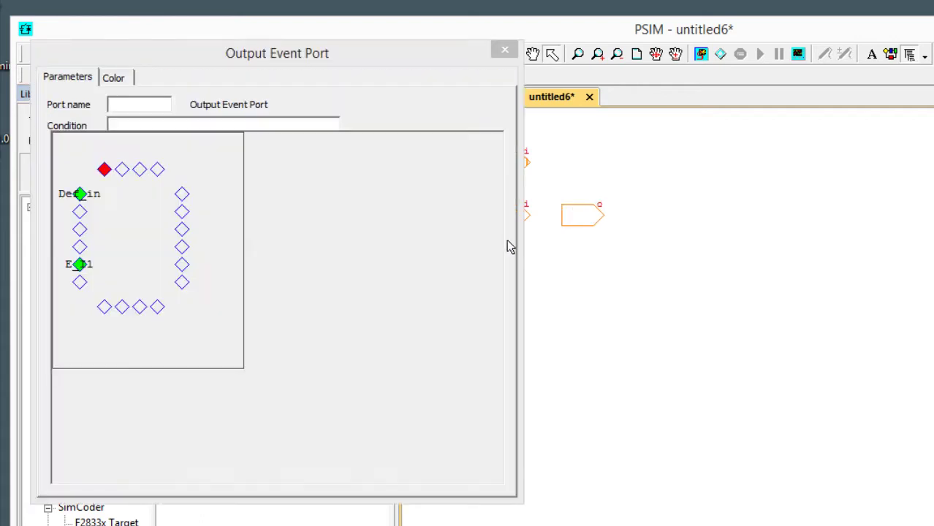
{"action": "left_click", "coordinate": [181, 265]}
{"action": "left_click", "coordinate": [160, 100]}
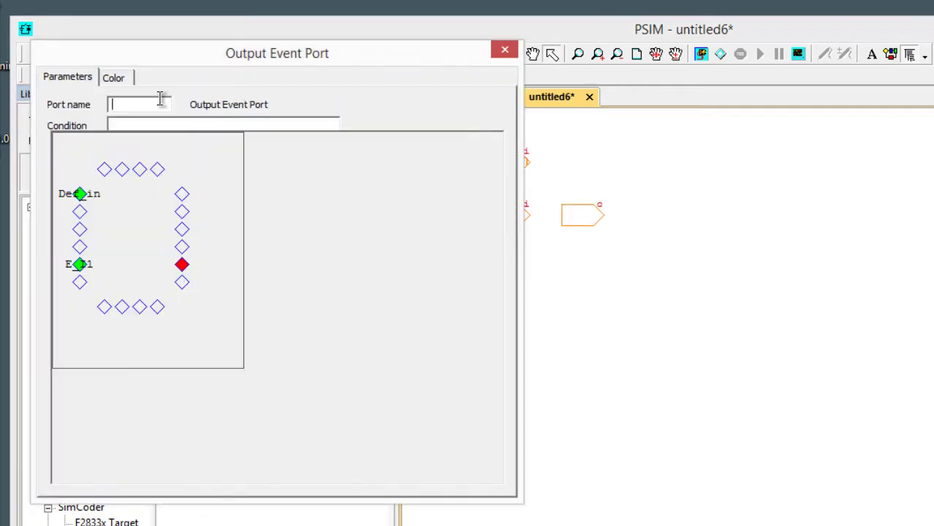
{"action": "type", "text": "E_"}
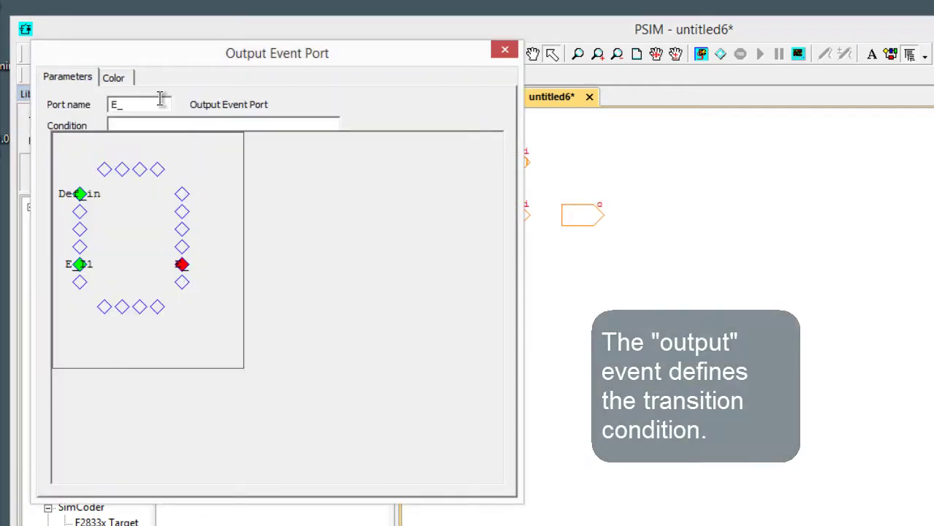
{"action": "type", "text": "O1"}
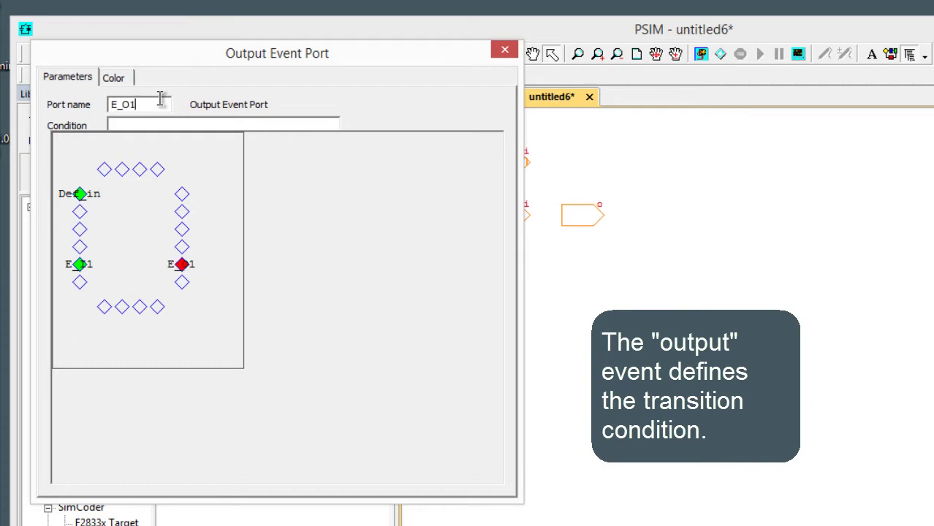
{"action": "left_click", "coordinate": [504, 50]}
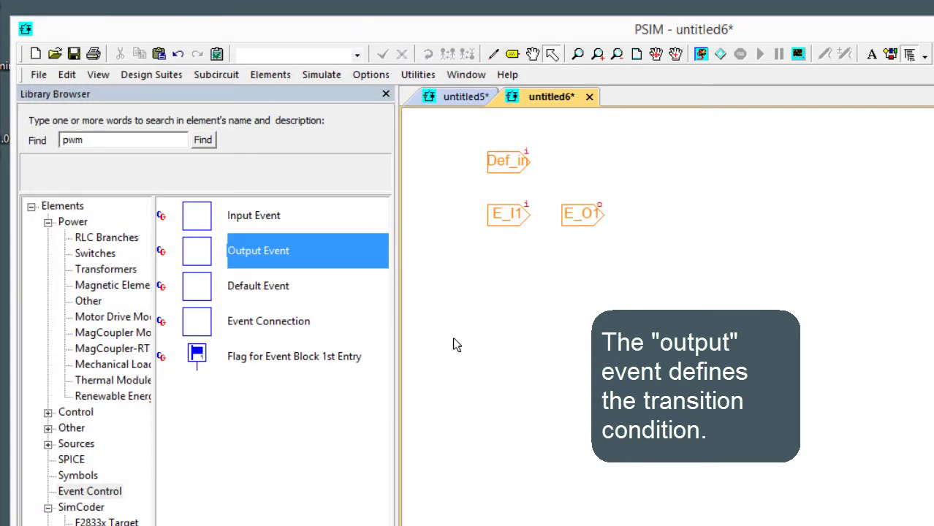
Examine the E_O1 output event port's parameters, including where its transition condition is defined
{"action": "left_click", "coordinate": [583, 211]}
{"action": "double_click", "coordinate": [582, 211]}
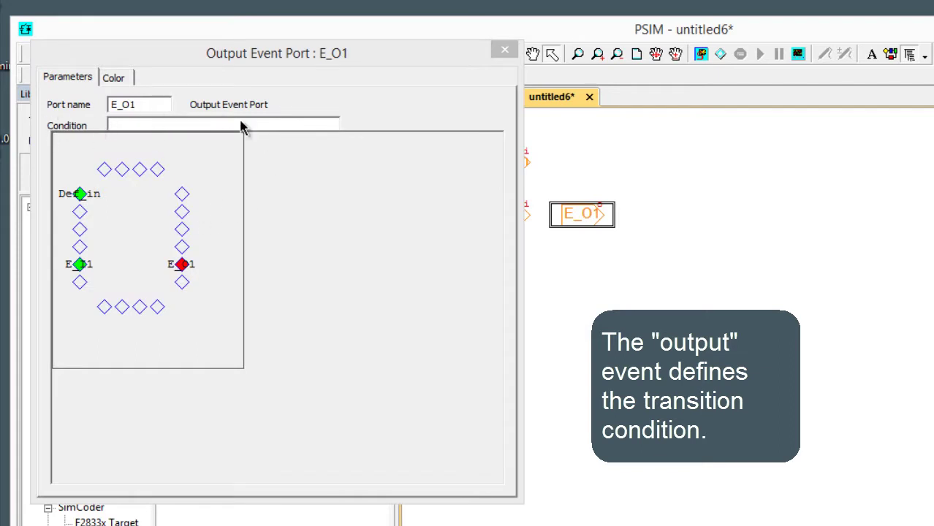
{"action": "left_click", "coordinate": [504, 50]}
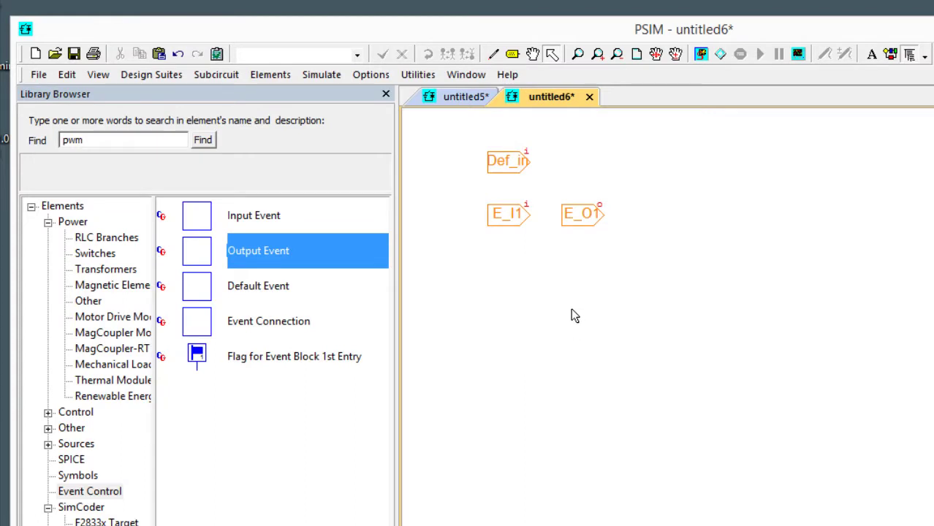
Return to the main schematic and open the lower, still empty subcircuit
{"action": "left_click", "coordinate": [465, 98]}
{"action": "left_click", "coordinate": [769, 300]}
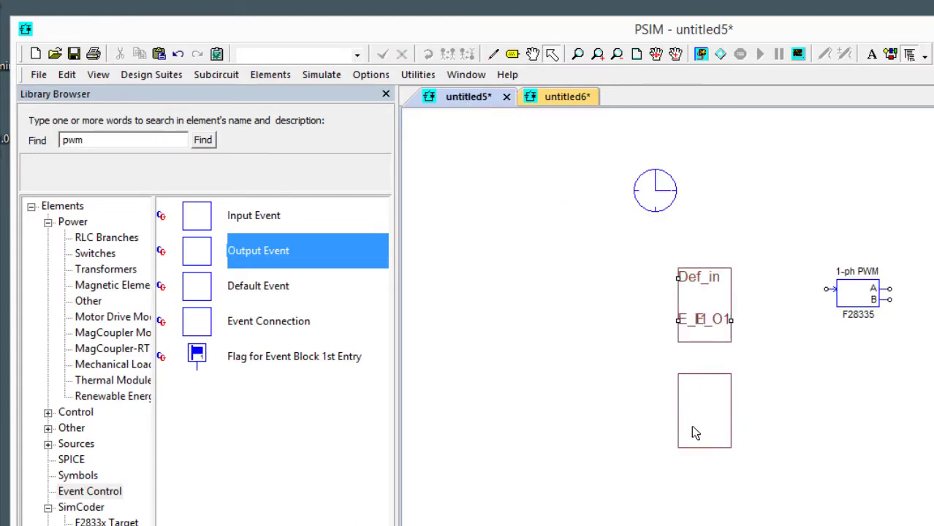
{"action": "left_click", "coordinate": [712, 428]}
{"action": "key", "text": "ctrl+n"}
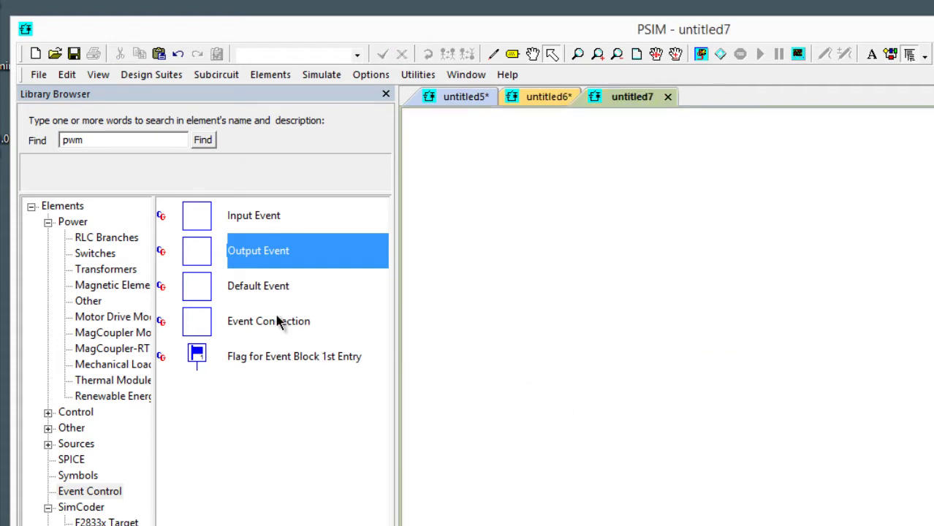
Place an input event port named E_I1 in the lower subcircuit, assigned to the uppermost node of the block's right side
{"action": "left_click_drag", "start_coordinate": [237, 225], "coordinate": [494, 187]}
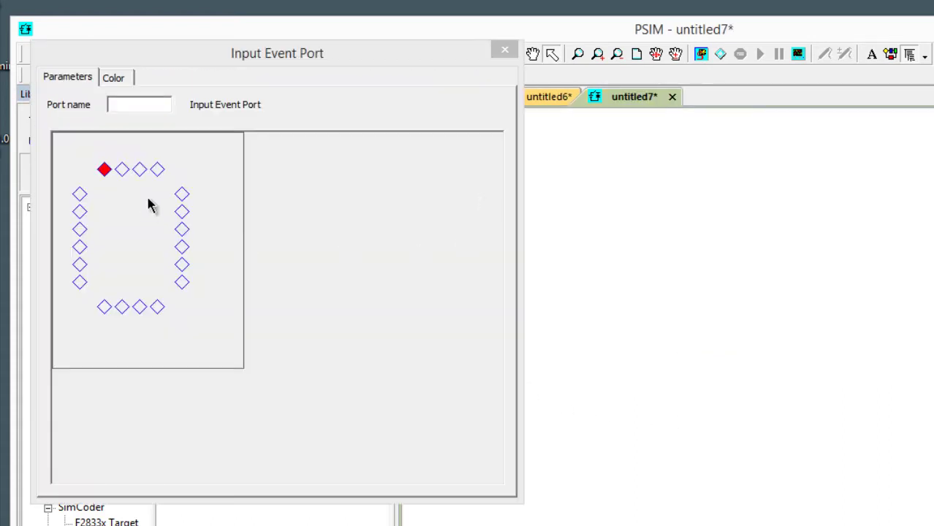
{"action": "left_click", "coordinate": [79, 194]}
{"action": "left_click", "coordinate": [182, 195]}
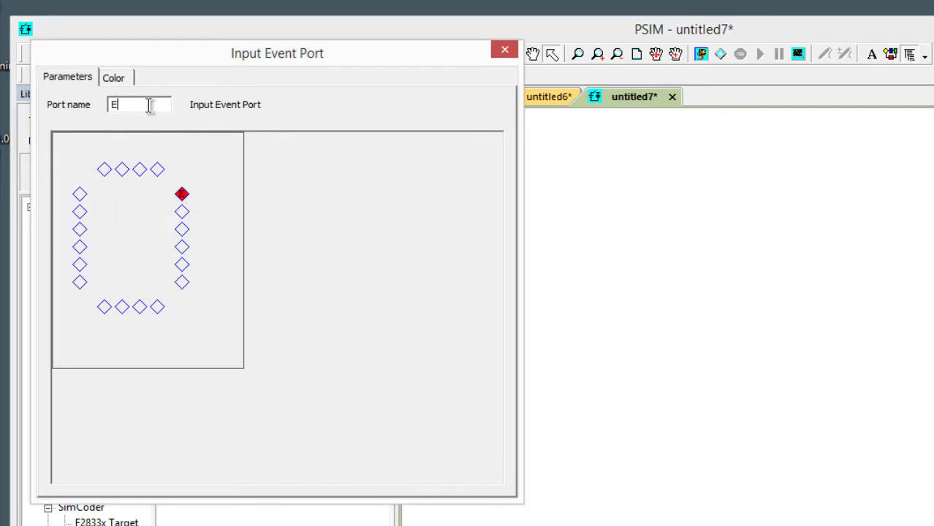
{"action": "left_click", "coordinate": [148, 105]}
{"action": "type", "text": "E_I1"}
{"action": "left_click", "coordinate": [505, 49]}
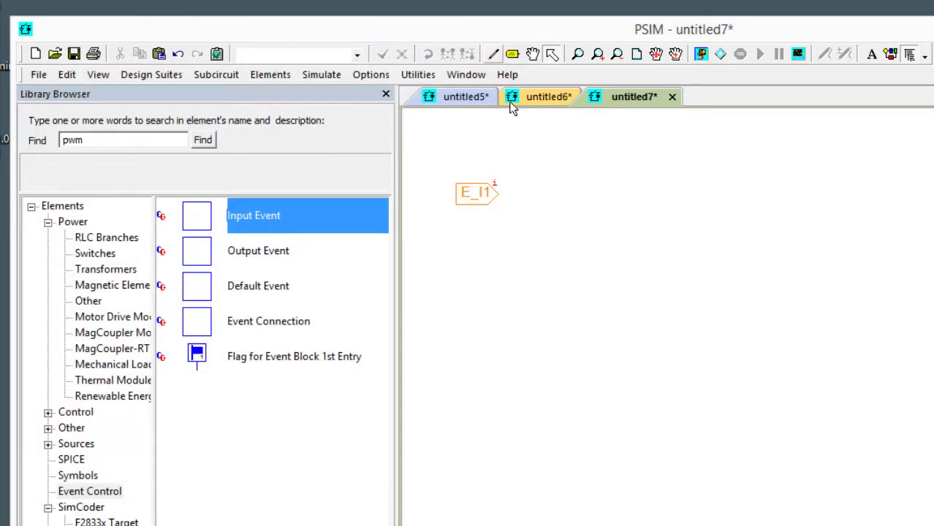
Place an output event port named E_O1 beside E_I1, assigned to the uppermost node of the block's left side
{"action": "left_click", "coordinate": [263, 250]}
{"action": "left_click", "coordinate": [552, 193]}
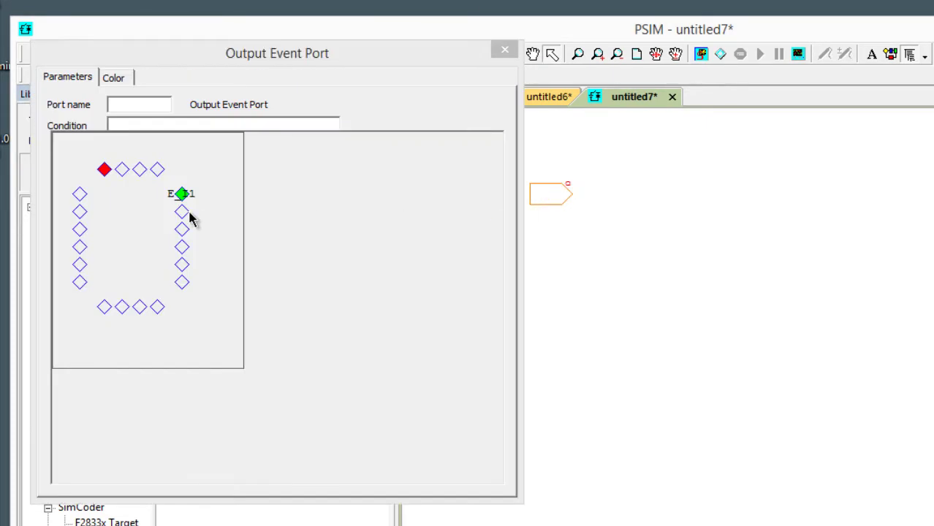
{"action": "left_click", "coordinate": [79, 195]}
{"action": "left_click", "coordinate": [150, 100]}
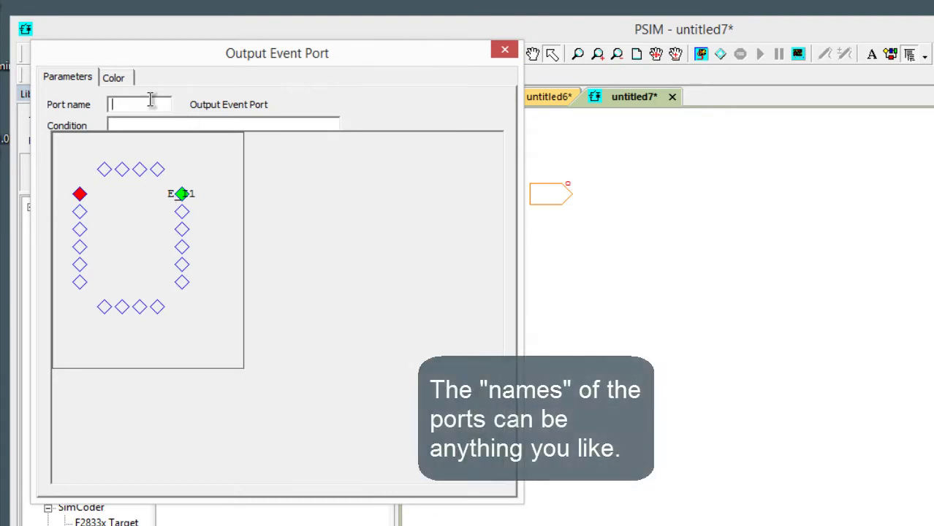
{"action": "type", "text": "E_I1"}
{"action": "key", "text": "BackSpace"}
{"action": "key", "text": "BackSpace"}
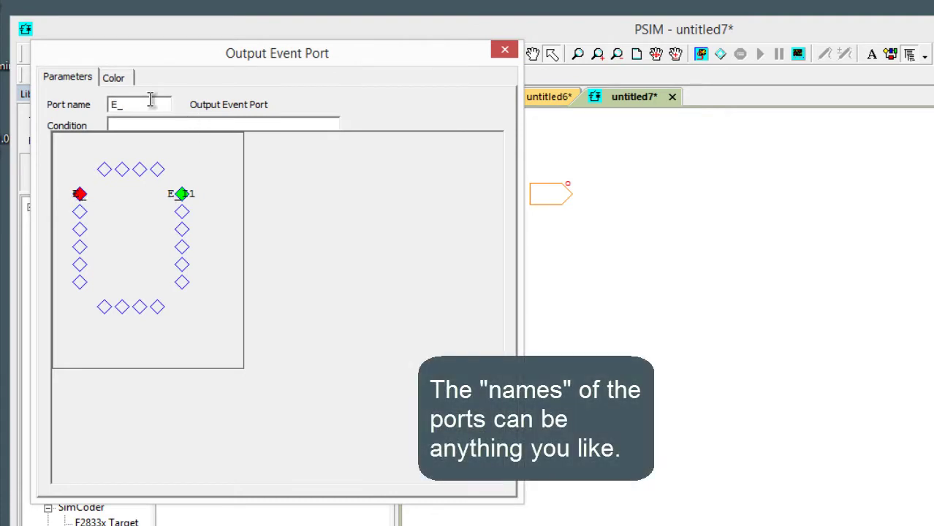
{"action": "type", "text": "O1"}
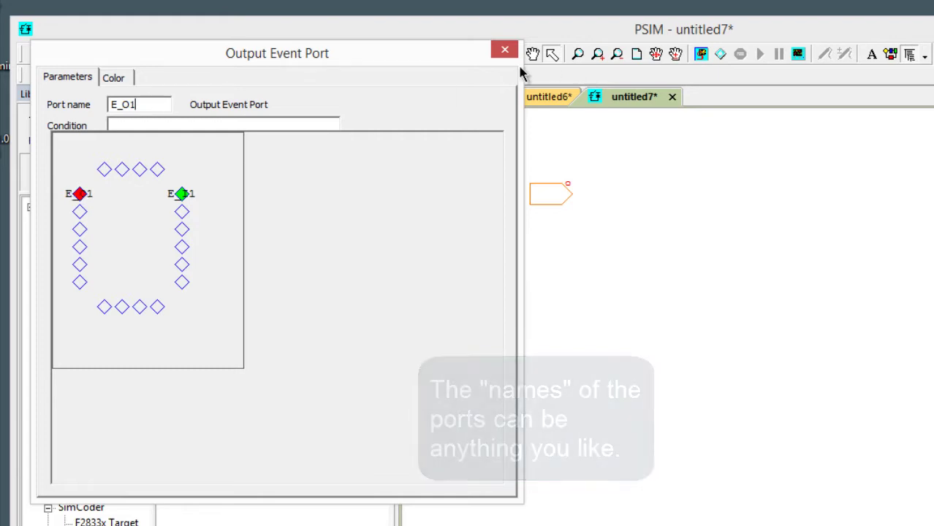
{"action": "left_click", "coordinate": [505, 49]}
Check the event ports on both subcircuit blocks in the main schematic and inside their own sheets
{"action": "left_click", "coordinate": [457, 98]}
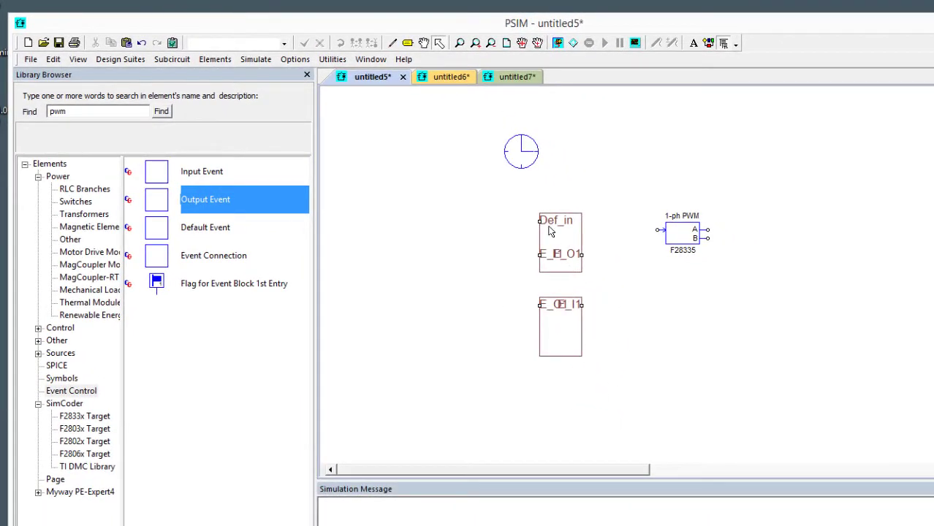
{"action": "double_click", "coordinate": [558, 238]}
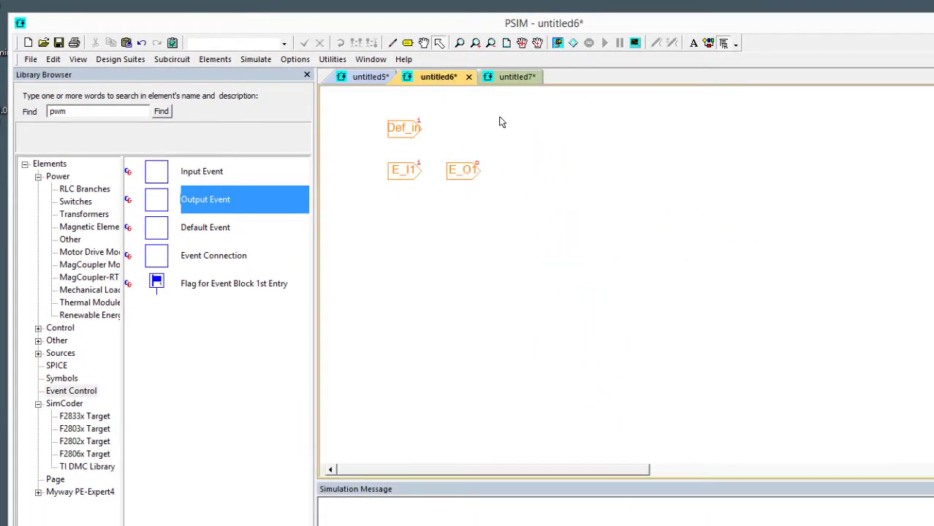
{"action": "left_click", "coordinate": [516, 77]}
{"action": "left_click", "coordinate": [370, 76]}
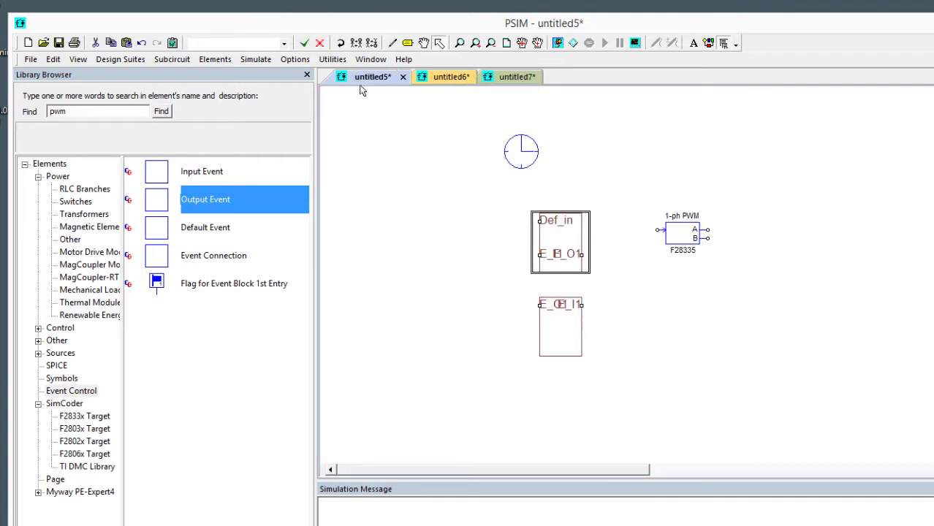
{"action": "left_click", "coordinate": [546, 304]}
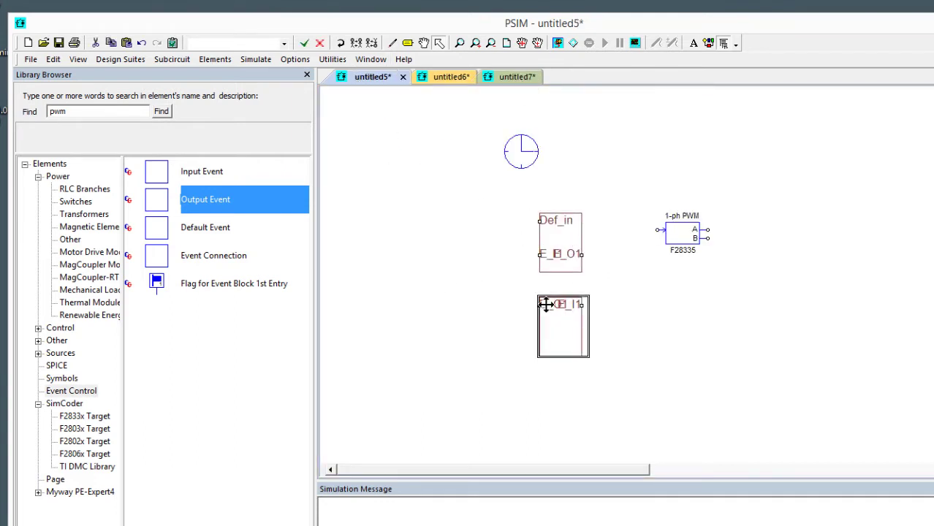
Set the width of both subcircuit blocks to 10 and move the 1-ph PWM block farther away from them in the main schematic
{"action": "left_click", "coordinate": [561, 239]}
{"action": "left_click", "coordinate": [255, 60]}
{"action": "left_click", "coordinate": [478, 262]}
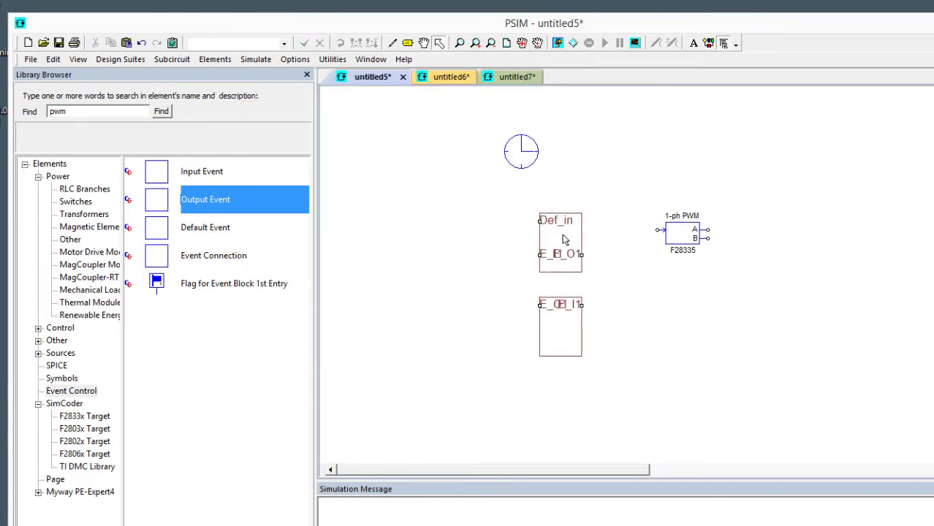
{"action": "left_click", "coordinate": [439, 77]}
{"action": "left_click", "coordinate": [172, 59]}
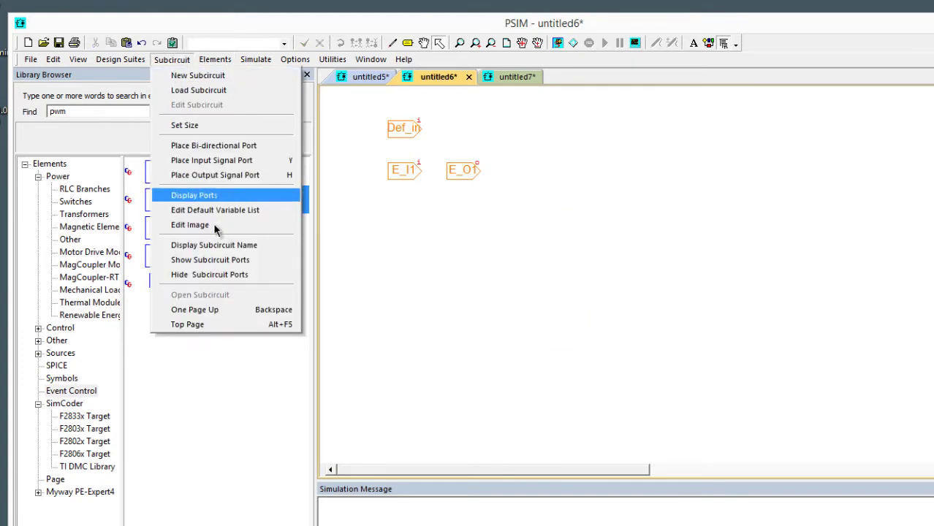
{"action": "left_click", "coordinate": [188, 125]}
{"action": "left_click", "coordinate": [560, 297]}
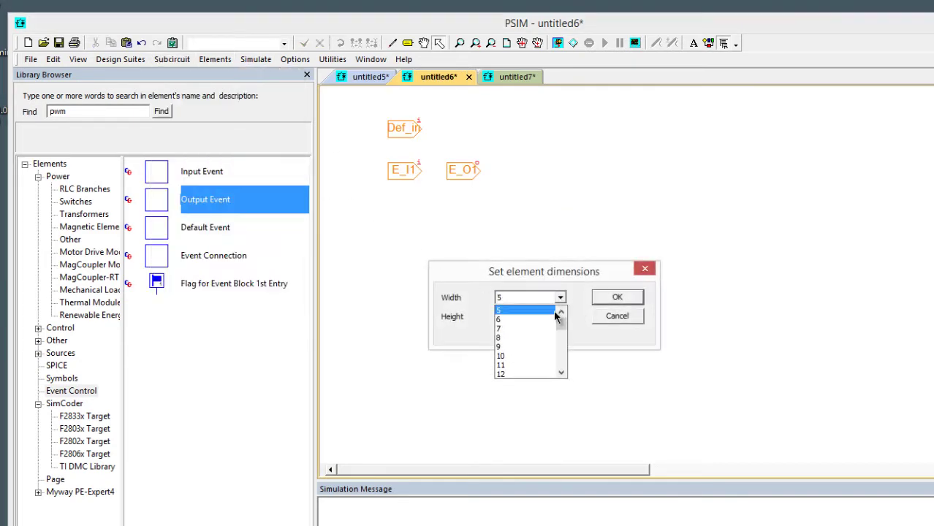
{"action": "left_click", "coordinate": [538, 356]}
{"action": "left_click", "coordinate": [603, 296]}
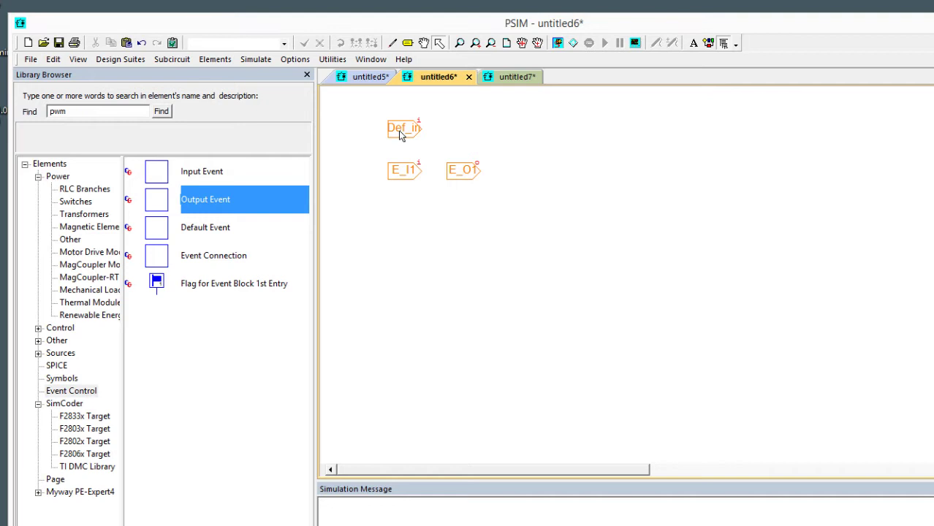
{"action": "left_click", "coordinate": [355, 82]}
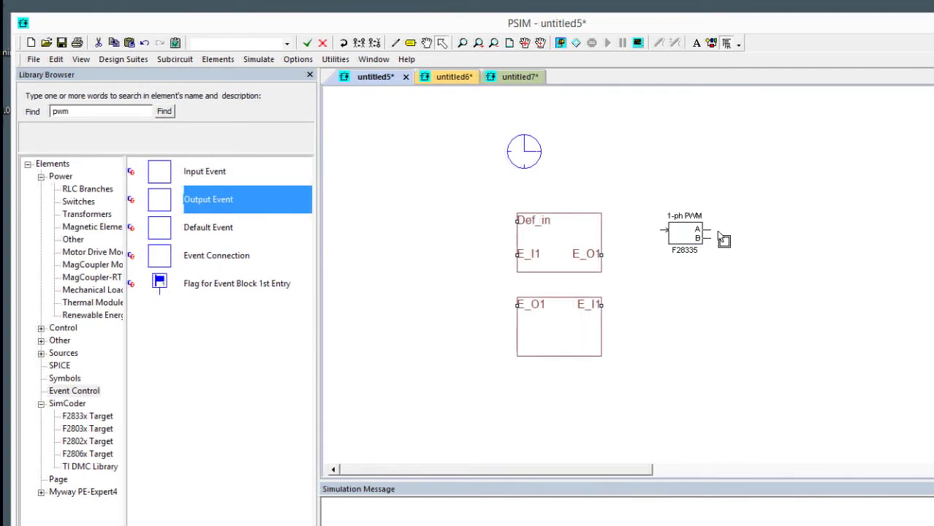
{"action": "left_click", "coordinate": [760, 233]}
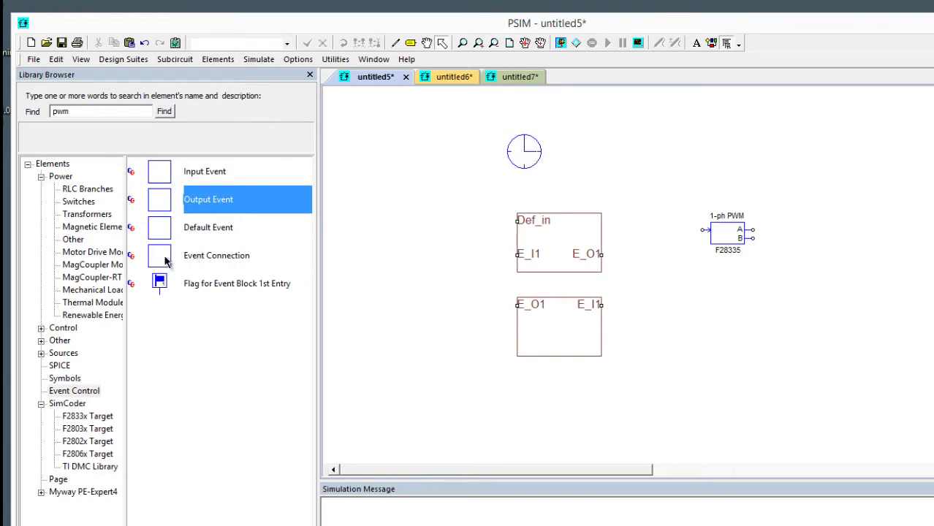
Draw event connections from the upper block's E_O1 to the lower block's E_I1 and from the lower E_O1 to the upper E_I1
{"action": "left_click", "coordinate": [166, 261]}
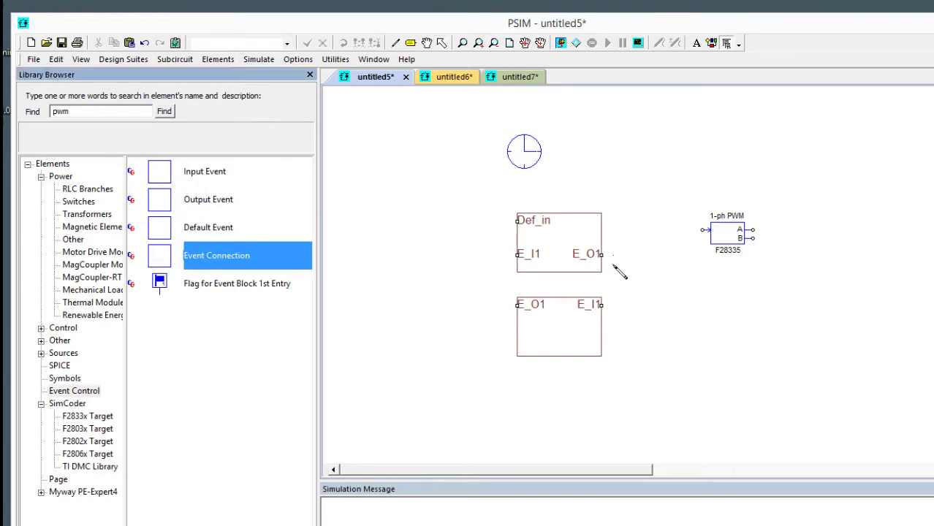
{"action": "left_click_drag", "start_coordinate": [601, 255], "coordinate": [603, 306]}
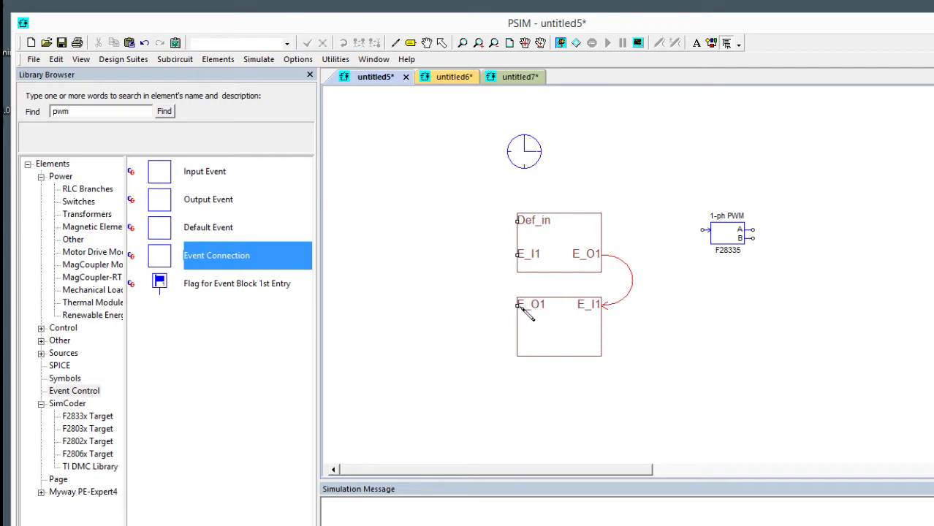
{"action": "left_click_drag", "start_coordinate": [517, 304], "coordinate": [517, 254]}
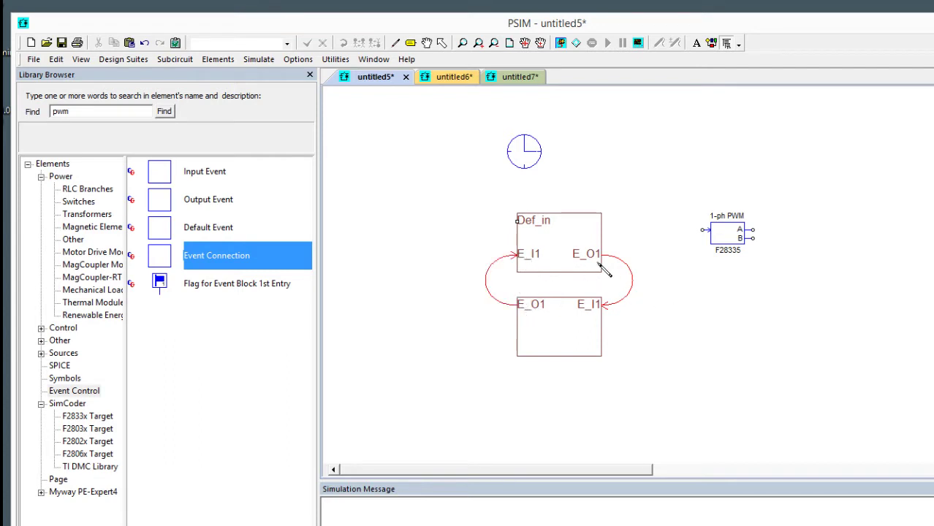
Place an unnamed output signal port in the upper subcircuit, assigned to the second node down on the block's right side
{"action": "scroll", "coordinate": [551, 261], "scroll_direction": "up", "scroll_amount": 9}
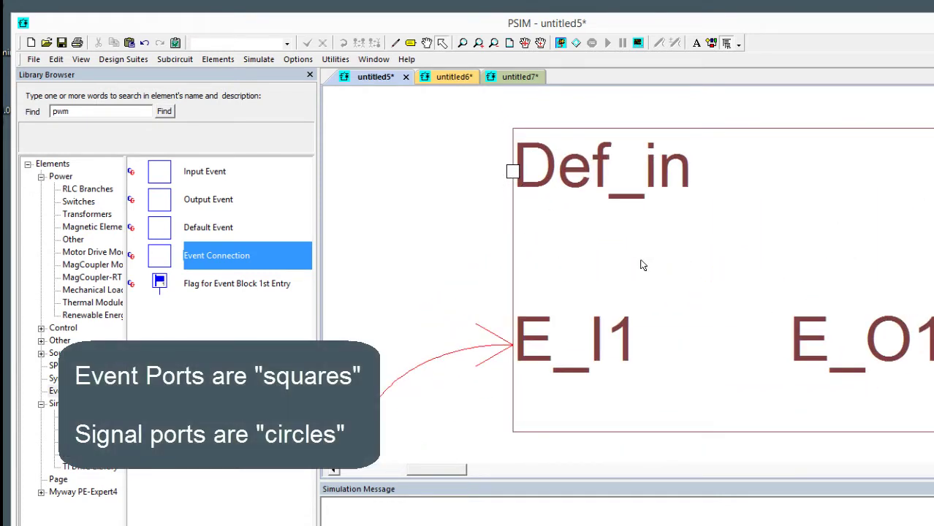
{"action": "scroll", "coordinate": [642, 263], "scroll_direction": "down", "scroll_amount": 4}
{"action": "key", "text": "ctrl+Tab"}
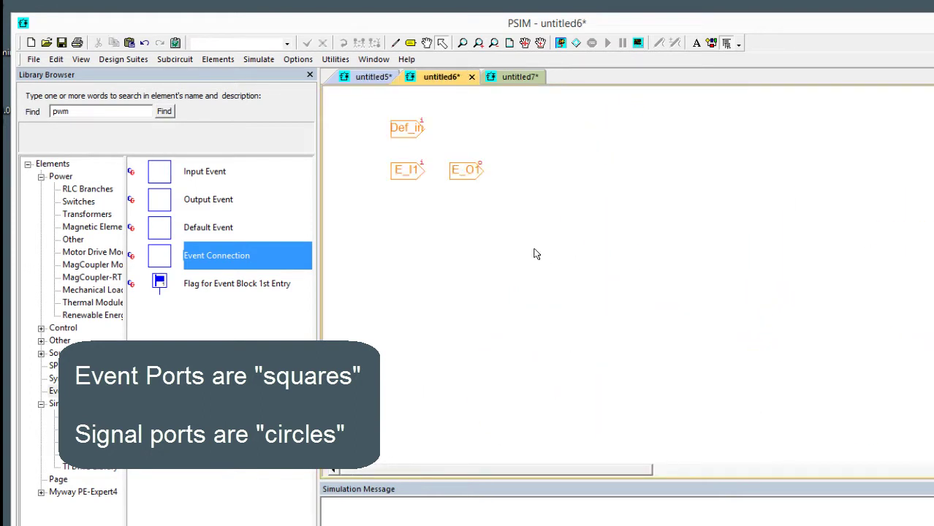
{"action": "left_click", "coordinate": [174, 60]}
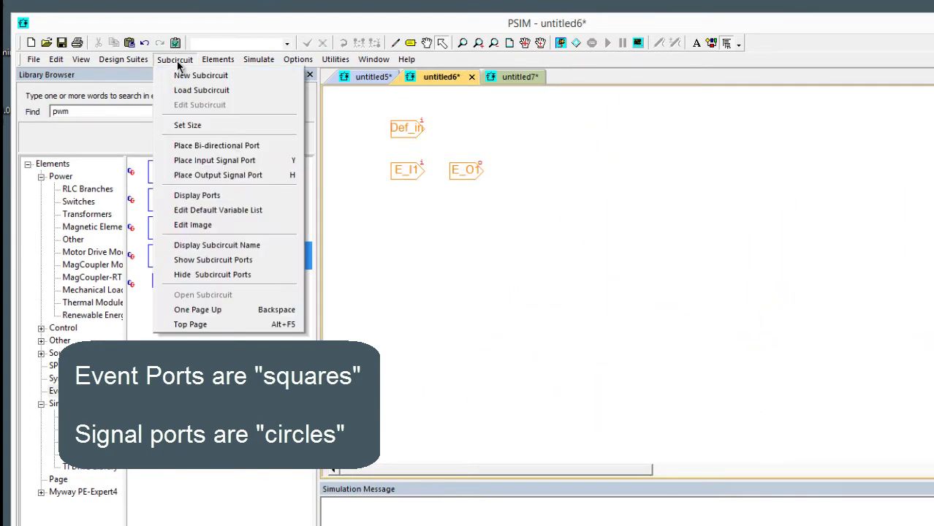
{"action": "left_click", "coordinate": [166, 63]}
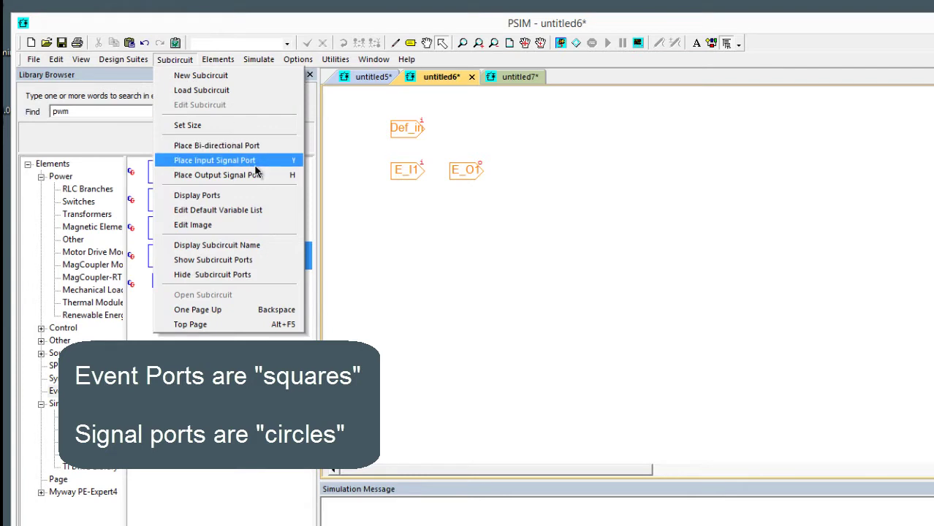
{"action": "left_click", "coordinate": [247, 178]}
{"action": "right_click", "coordinate": [525, 218]}
{"action": "right_click", "coordinate": [527, 220]}
{"action": "left_click", "coordinate": [531, 228]}
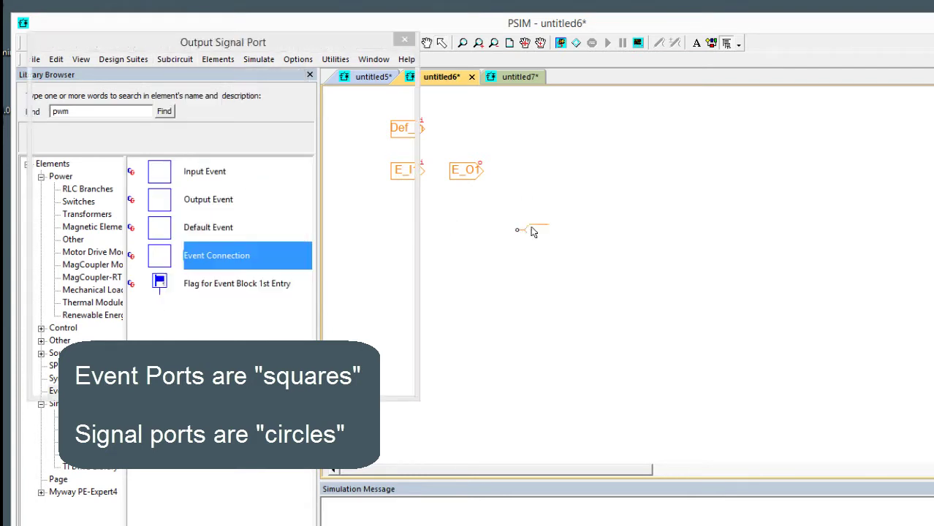
{"action": "left_click", "coordinate": [218, 168]}
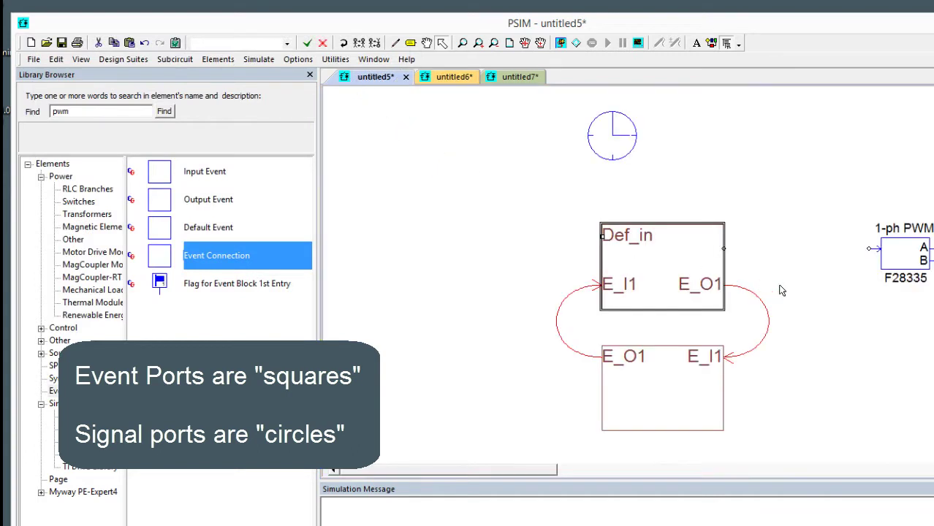
Examine the event and signal port markers and the event connections on both subcircuit blocks in the main schematic
{"action": "left_click", "coordinate": [799, 283]}
{"action": "scroll", "coordinate": [740, 245], "scroll_direction": "up", "scroll_amount": 3}
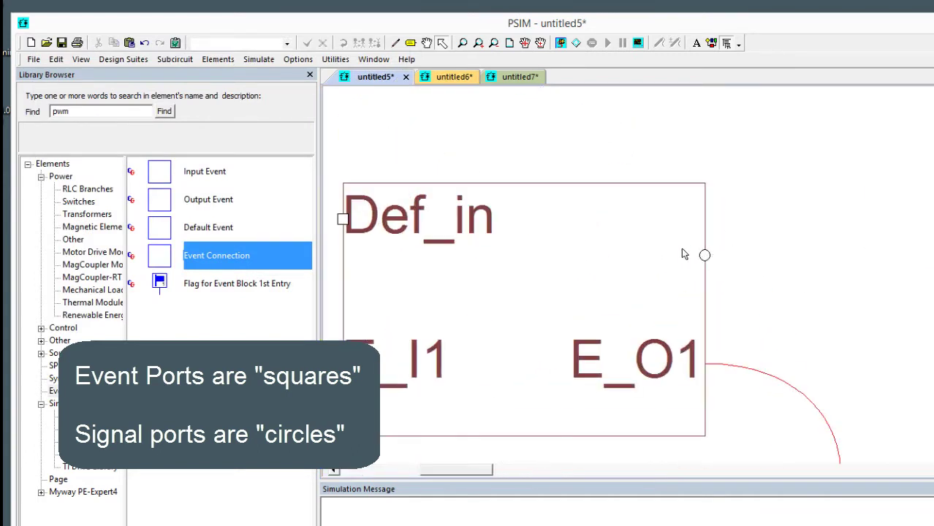
{"action": "scroll", "coordinate": [493, 265], "scroll_direction": "up", "scroll_amount": 3}
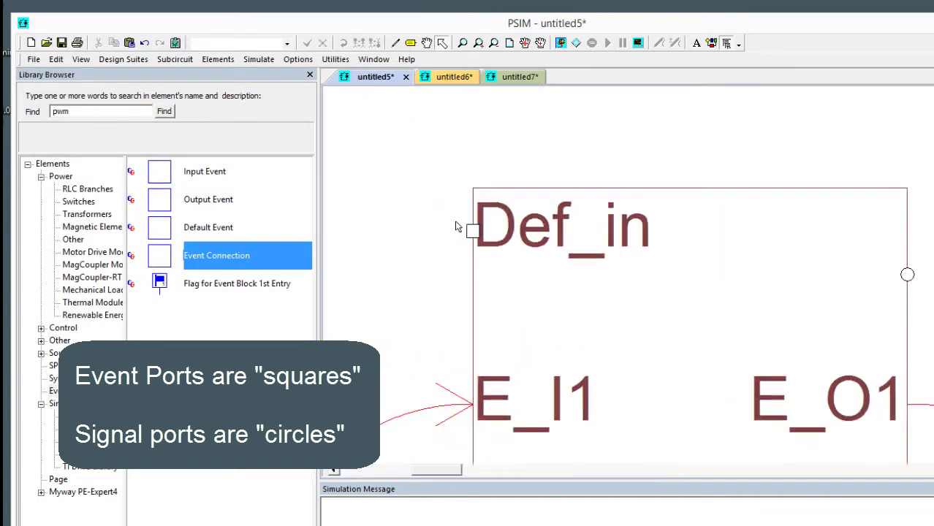
{"action": "scroll", "coordinate": [804, 347], "scroll_direction": "down", "scroll_amount": 5}
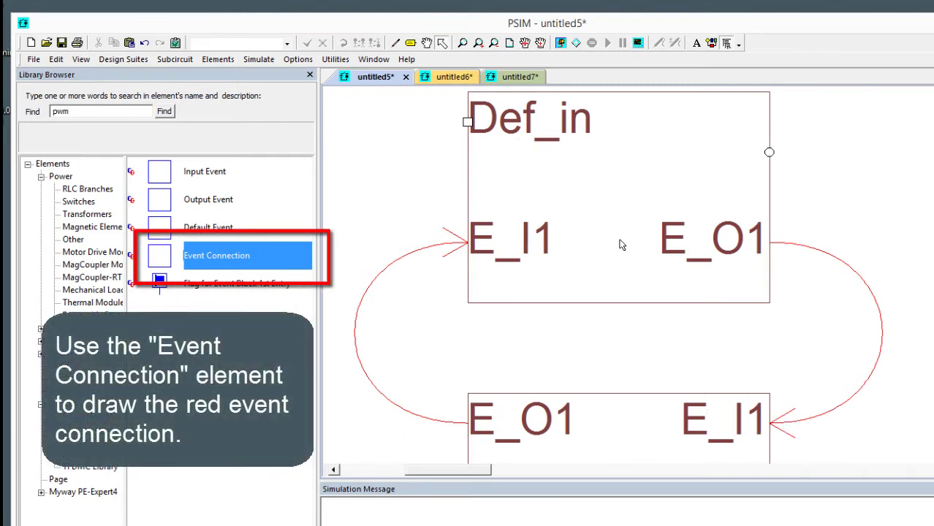
{"action": "left_click_drag", "start_coordinate": [925, 411], "coordinate": [900, 283]}
{"action": "scroll", "coordinate": [901, 286], "scroll_direction": "down", "scroll_amount": 2}
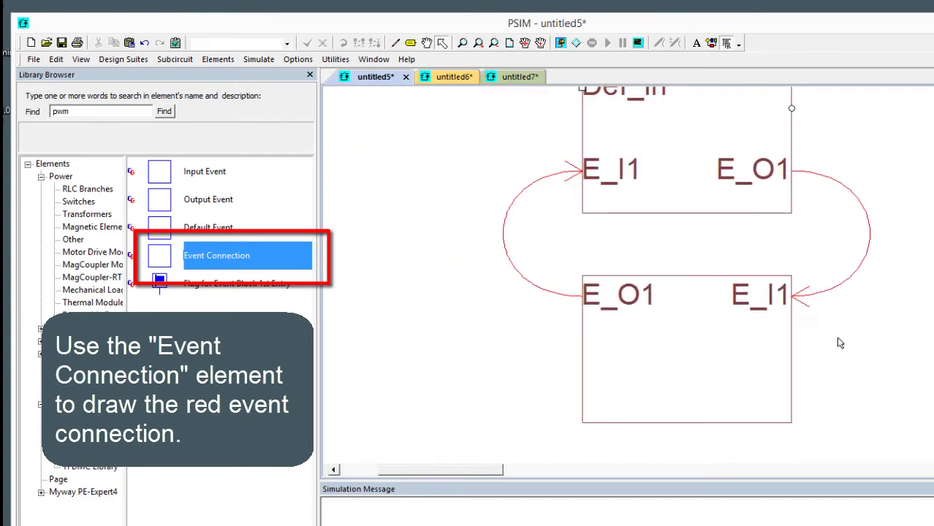
{"action": "left_click_drag", "start_coordinate": [796, 285], "coordinate": [776, 307]}
{"action": "scroll", "coordinate": [805, 362], "scroll_direction": "down", "scroll_amount": 4}
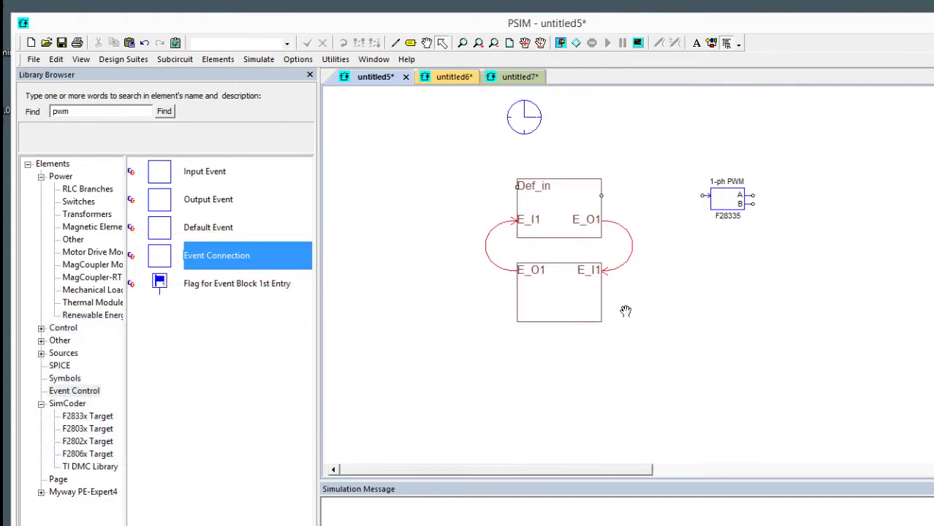
{"action": "left_click_drag", "start_coordinate": [626, 310], "coordinate": [627, 338]}
{"action": "scroll", "coordinate": [590, 249], "scroll_direction": "up", "scroll_amount": 1}
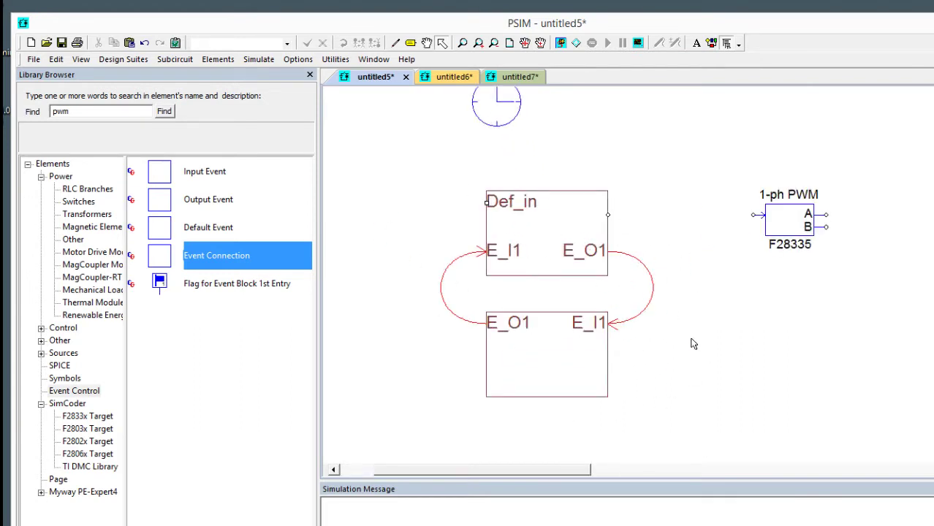
{"action": "scroll", "coordinate": [687, 341], "scroll_direction": "up", "scroll_amount": 2}
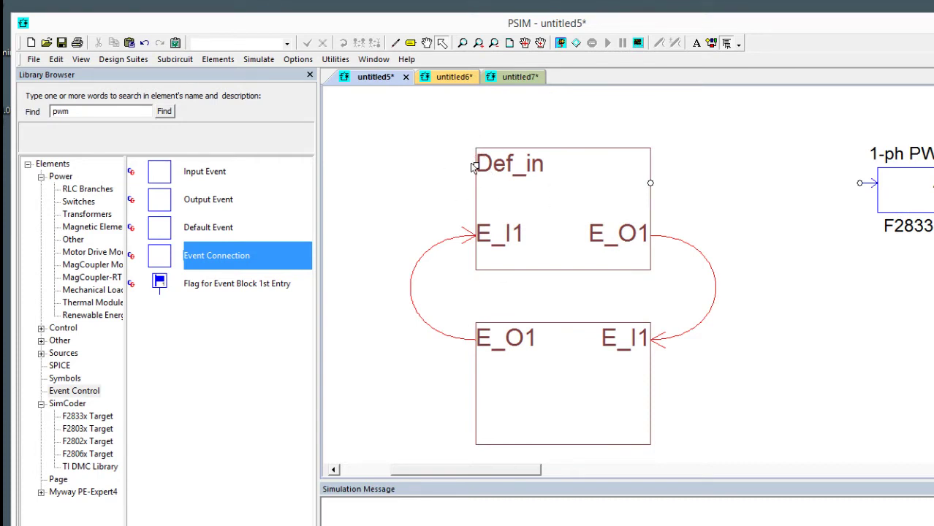
Place a Default Event element left of the upper block and link it to Def_in with an event connection
{"action": "left_click", "coordinate": [181, 228]}
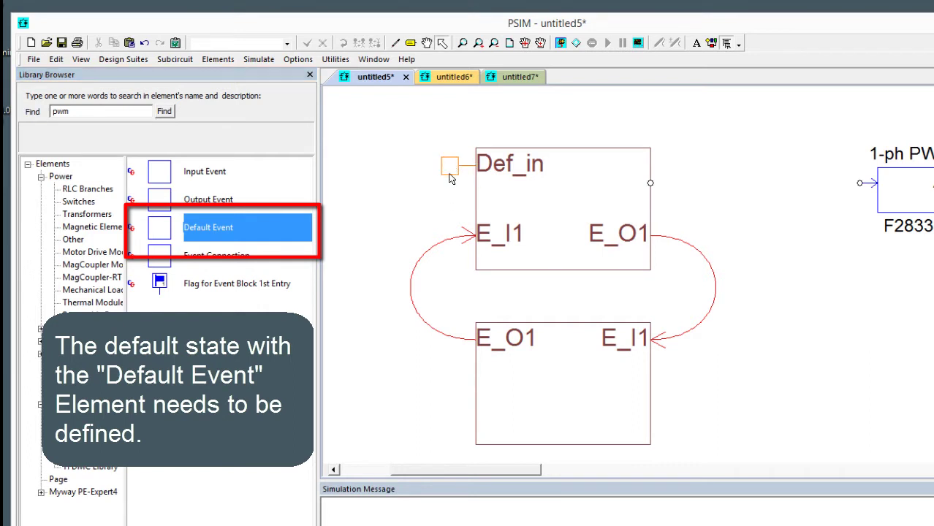
{"action": "left_click", "coordinate": [380, 174]}
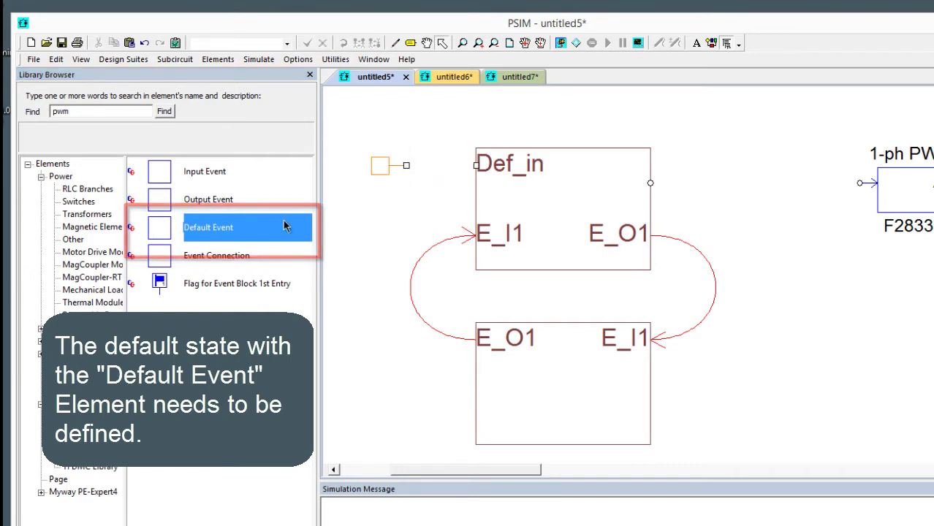
{"action": "left_click", "coordinate": [196, 255]}
{"action": "left_click_drag", "start_coordinate": [407, 166], "coordinate": [475, 166]}
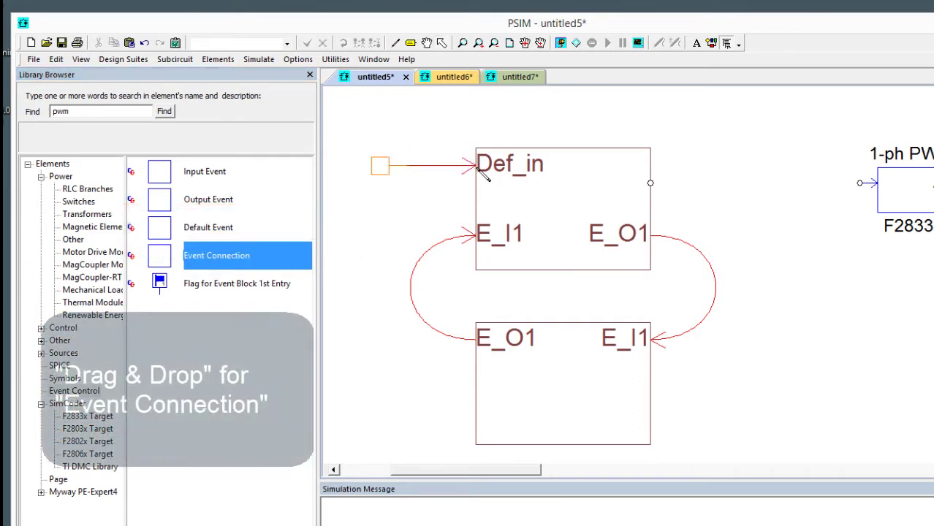
{"action": "left_click_drag", "start_coordinate": [418, 244], "coordinate": [537, 270]}
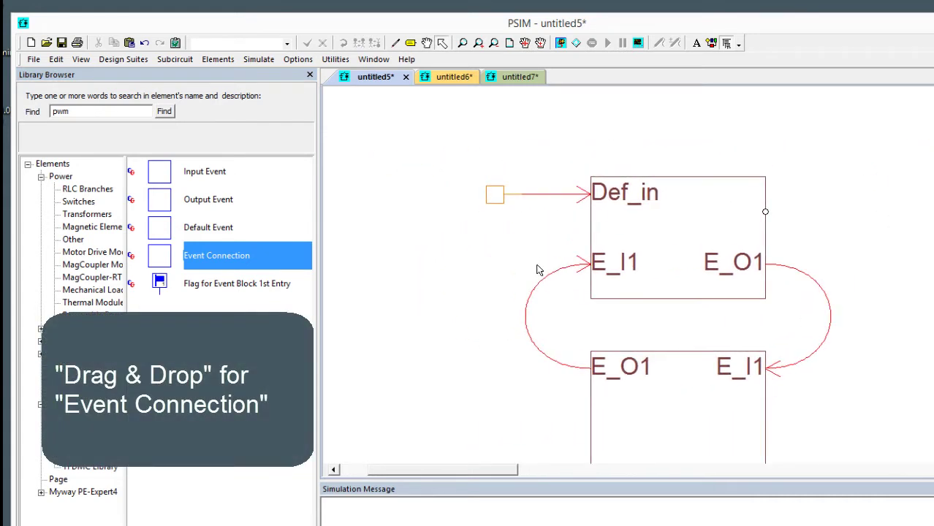
Wire the upper block's output signal port to the input of the 1-ph PWM block
{"action": "scroll", "coordinate": [537, 271], "scroll_direction": "down", "scroll_amount": 1}
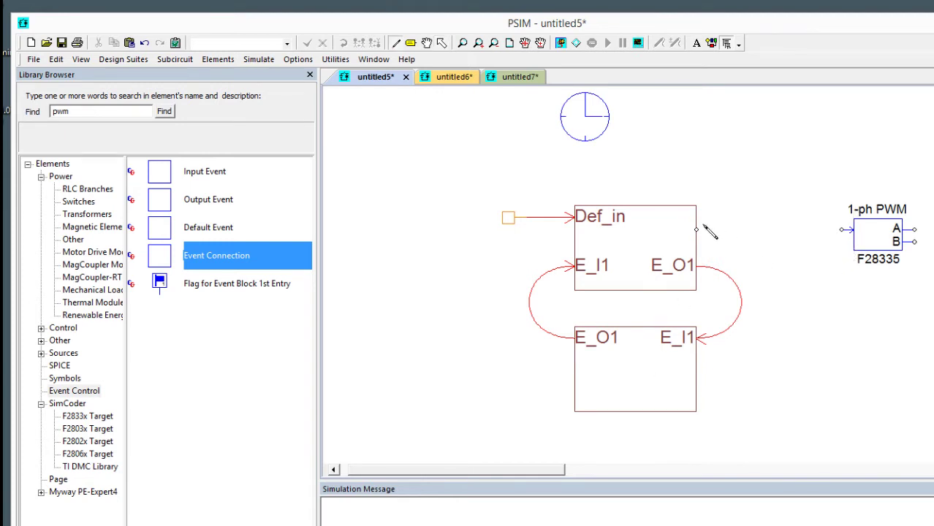
{"action": "left_click_drag", "start_coordinate": [699, 231], "coordinate": [842, 230]}
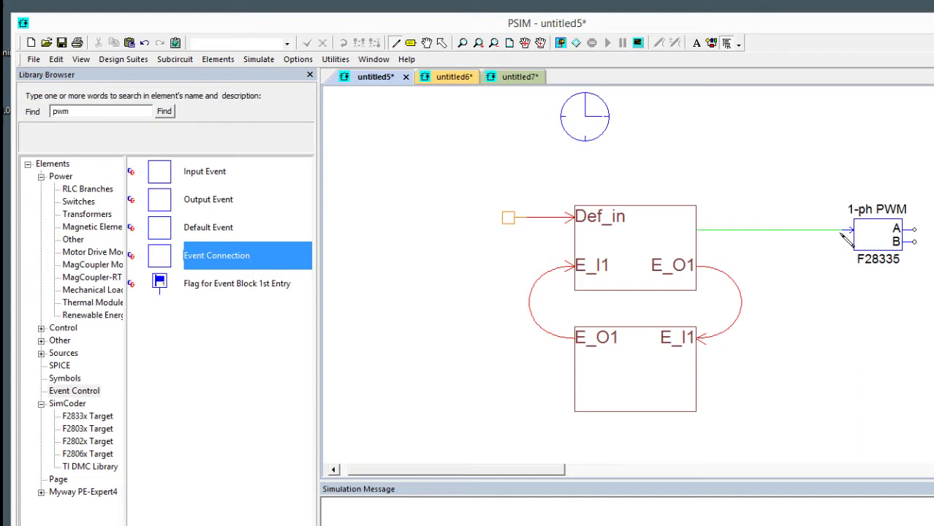
{"action": "key", "text": "Escape"}
Place an output signal port named out in the lower subcircuit, assigned to the fourth node down on the block's right side
{"action": "double_click", "coordinate": [677, 377]}
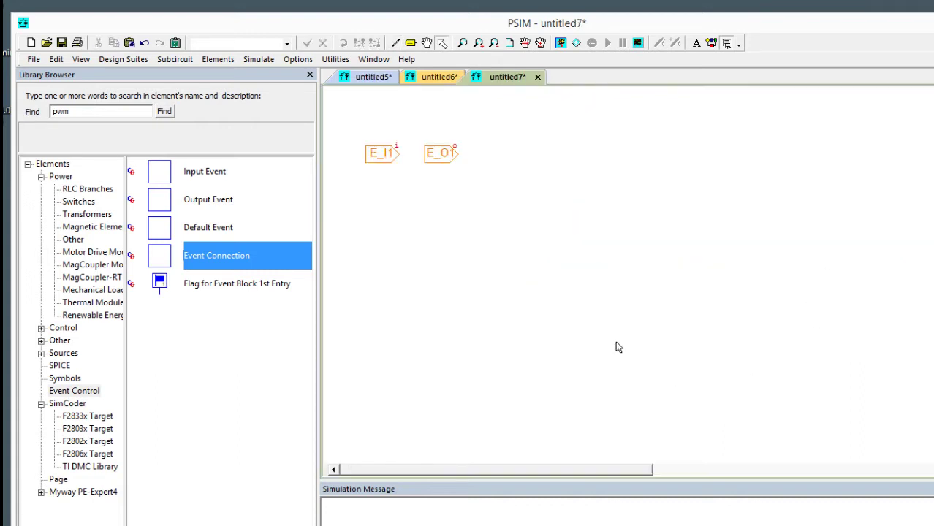
{"action": "key", "text": "F2"}
{"action": "right_click", "coordinate": [509, 216]}
{"action": "right_click", "coordinate": [509, 216]}
{"action": "right_click", "coordinate": [509, 217]}
{"action": "right_click", "coordinate": [510, 216]}
{"action": "right_click", "coordinate": [509, 216]}
{"action": "double_click", "coordinate": [510, 221]}
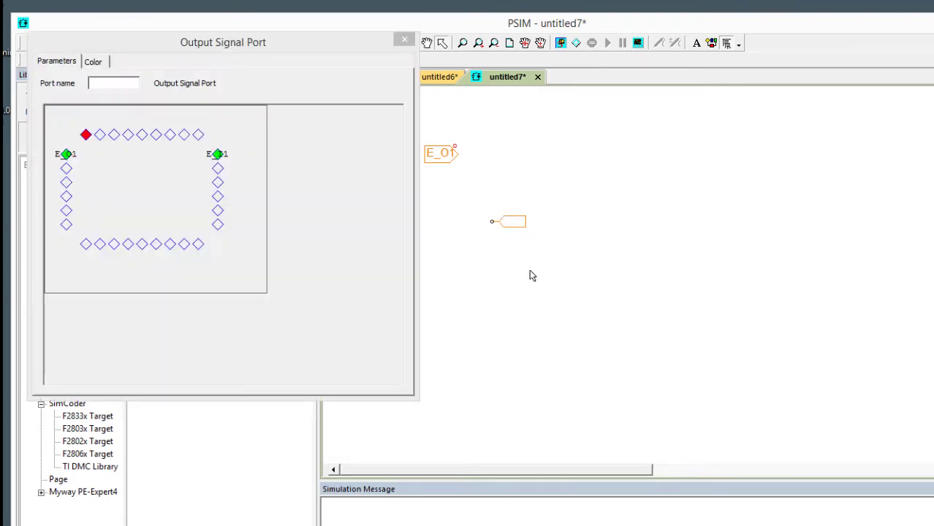
{"action": "left_click", "coordinate": [219, 197]}
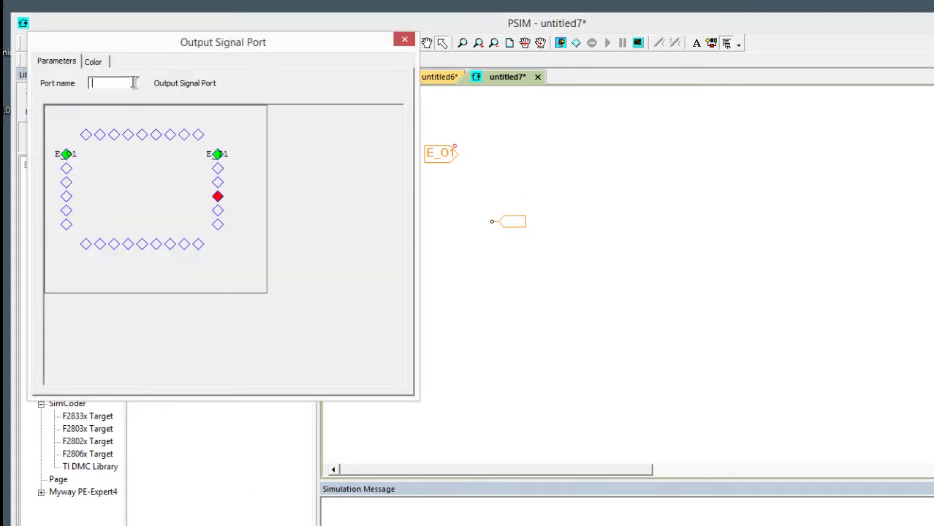
{"action": "type", "text": "out"}
{"action": "left_click", "coordinate": [405, 38]}
Name the upper subcircuit's output signal port out and return to the main schematic
{"action": "left_click", "coordinate": [426, 81]}
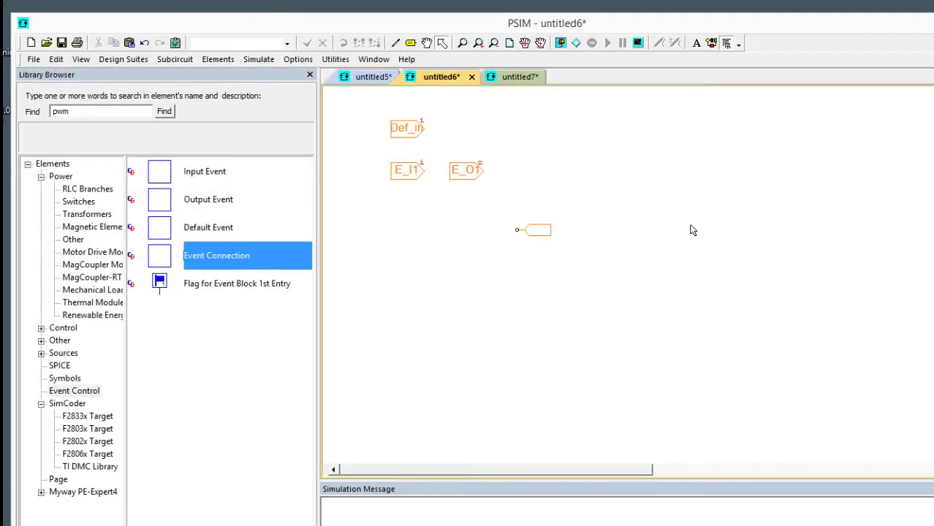
{"action": "double_click", "coordinate": [517, 227]}
{"action": "left_click", "coordinate": [116, 84]}
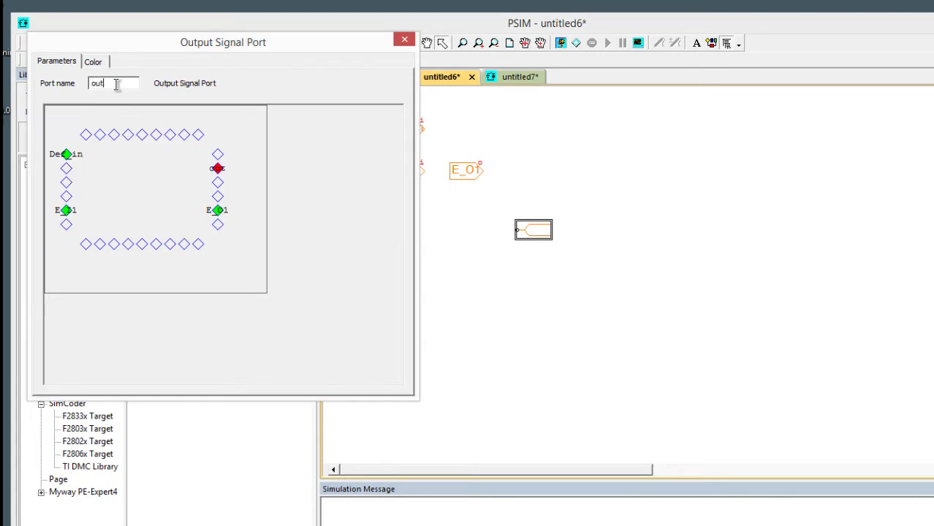
{"action": "left_click", "coordinate": [405, 39]}
{"action": "left_click", "coordinate": [374, 59]}
{"action": "left_click", "coordinate": [364, 79]}
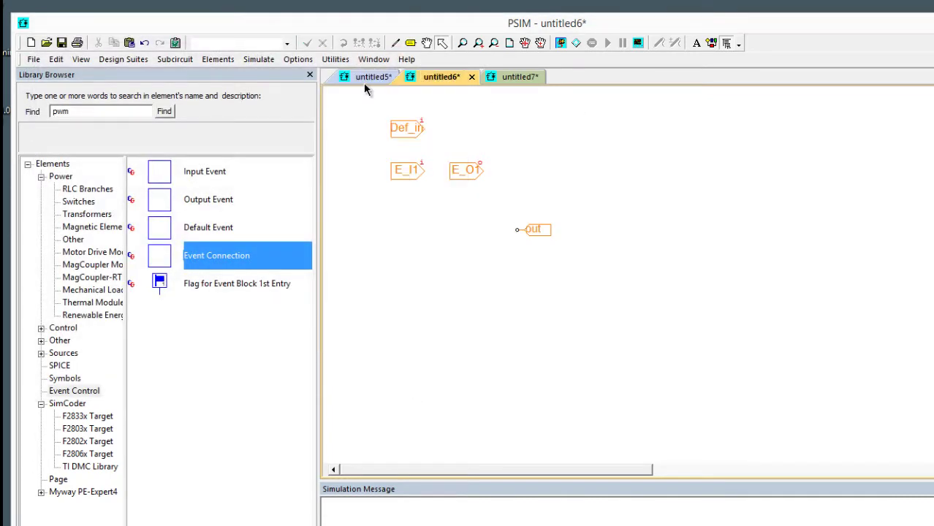
{"action": "left_click", "coordinate": [364, 78]}
{"action": "left_click", "coordinate": [812, 356]}
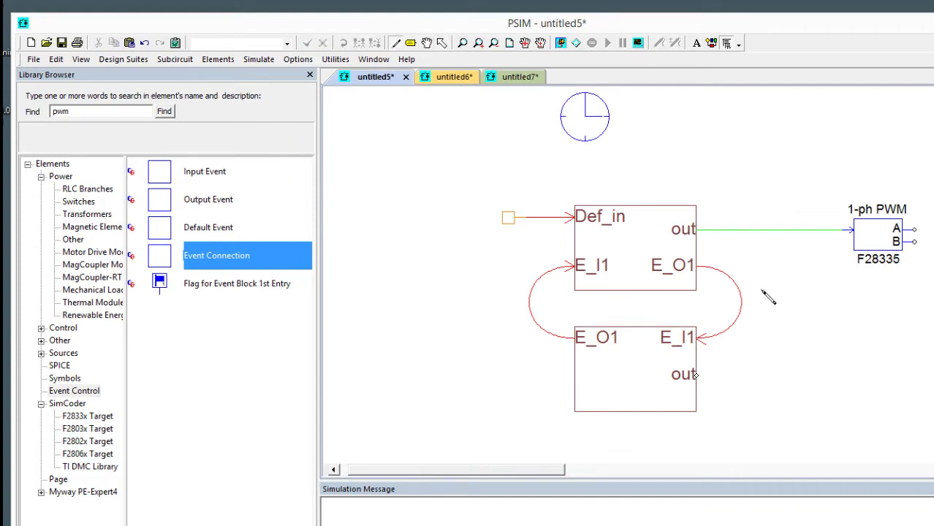
Wire the lower block's out port to the signal line between the upper block's out port and the 1-ph PWM block
{"action": "left_click_drag", "start_coordinate": [756, 231], "coordinate": [756, 364]}
{"action": "left_click_drag", "start_coordinate": [696, 375], "coordinate": [757, 363]}
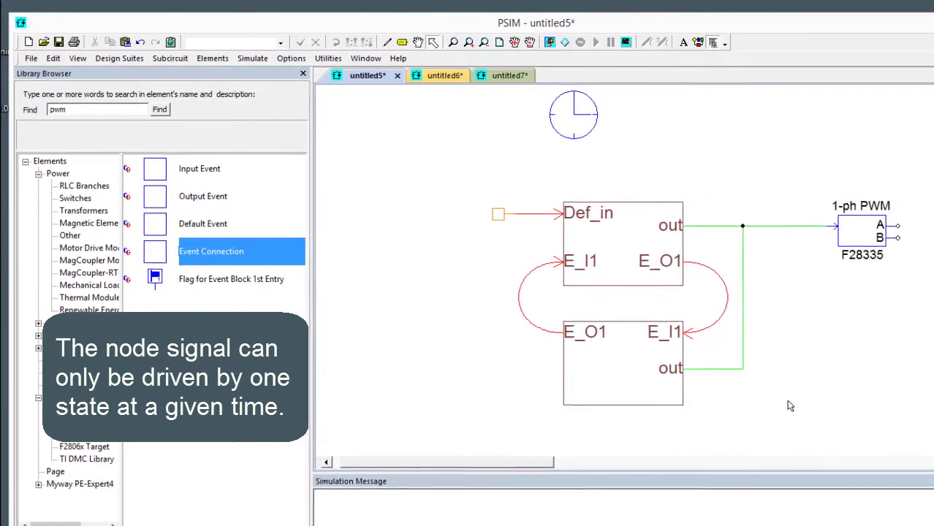
{"action": "left_click_drag", "start_coordinate": [538, 182], "coordinate": [697, 300]}
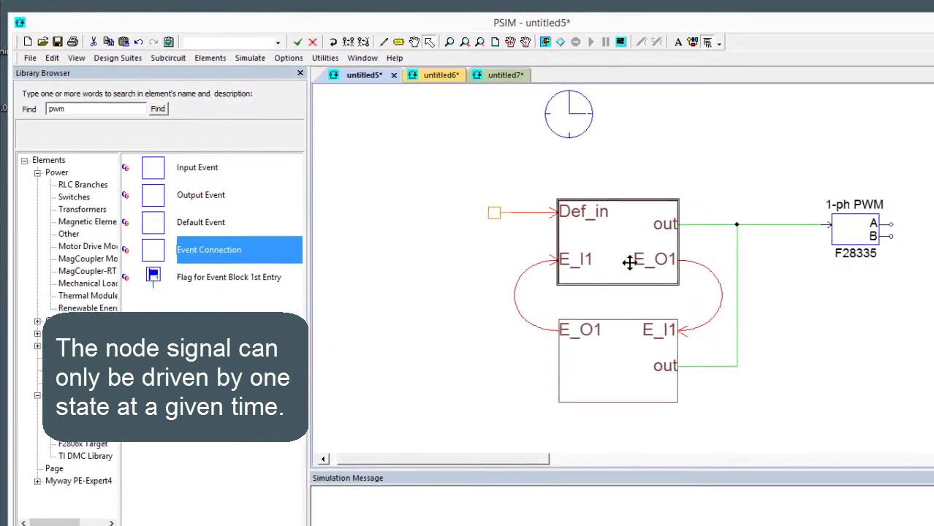
{"action": "left_click", "coordinate": [516, 296]}
{"action": "left_click", "coordinate": [625, 356]}
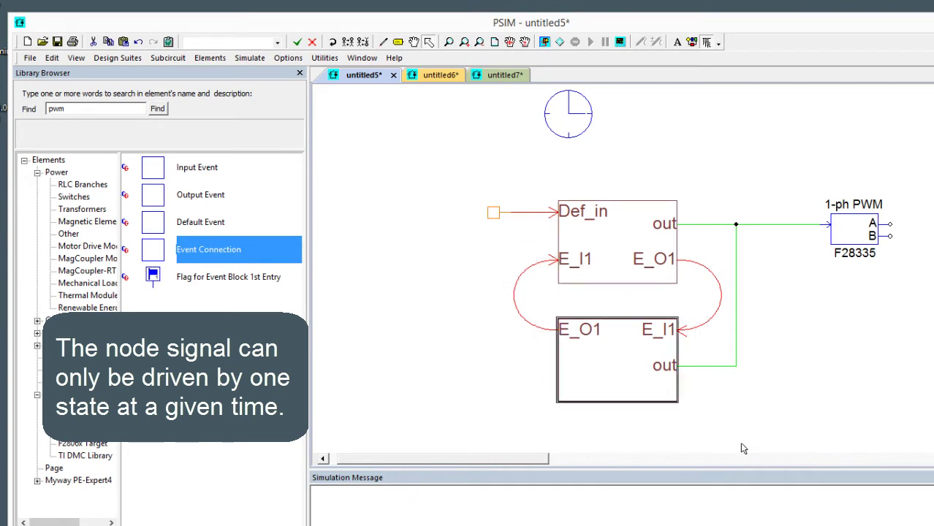
{"action": "left_click", "coordinate": [754, 382]}
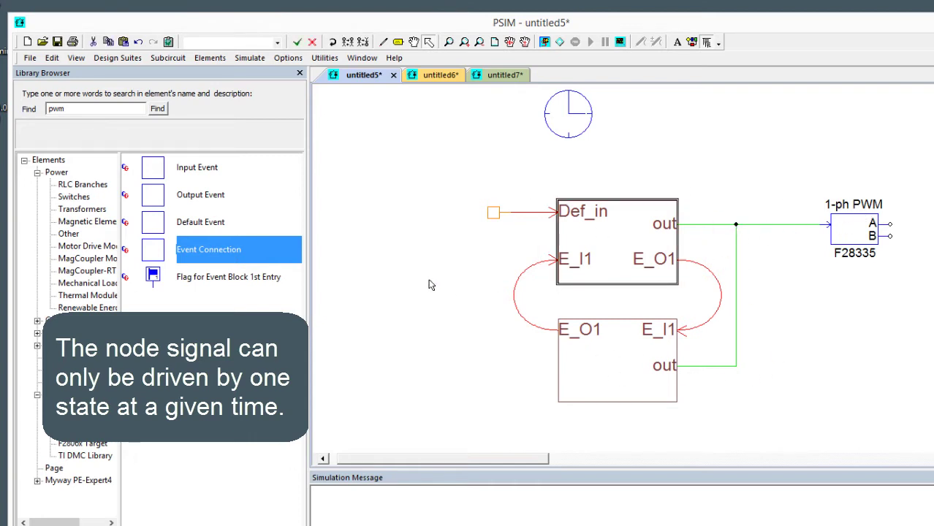
{"action": "left_click", "coordinate": [672, 396]}
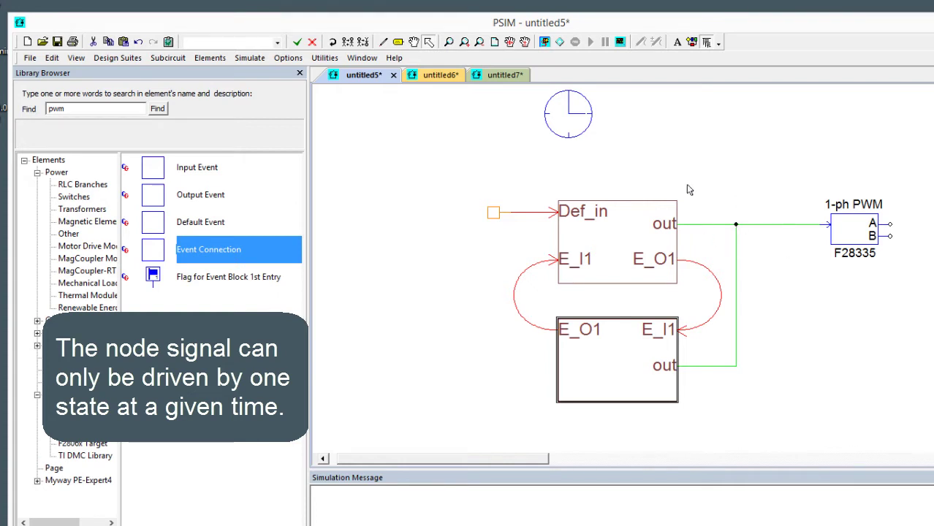
Place a voltage probe on the shared output node and name it ma
{"action": "left_click", "coordinate": [708, 212]}
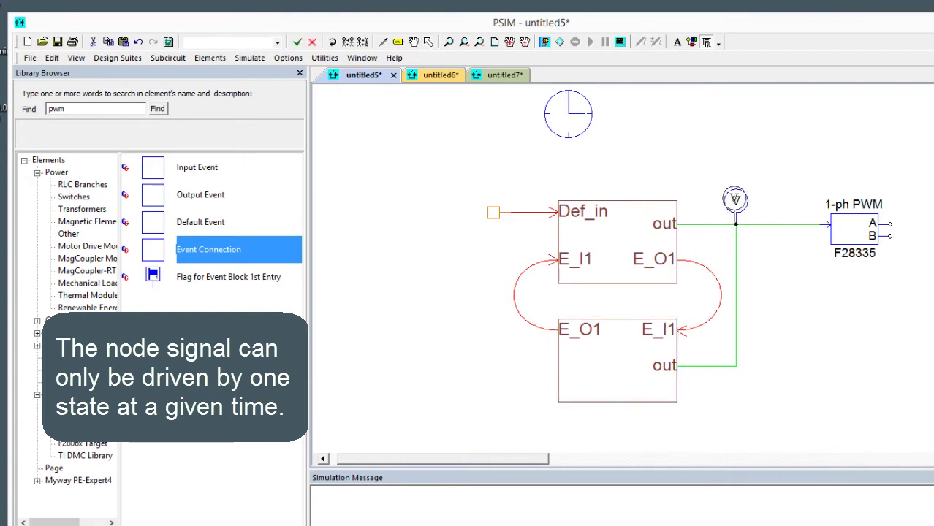
{"action": "double_click", "coordinate": [735, 206]}
{"action": "left_click", "coordinate": [182, 115]}
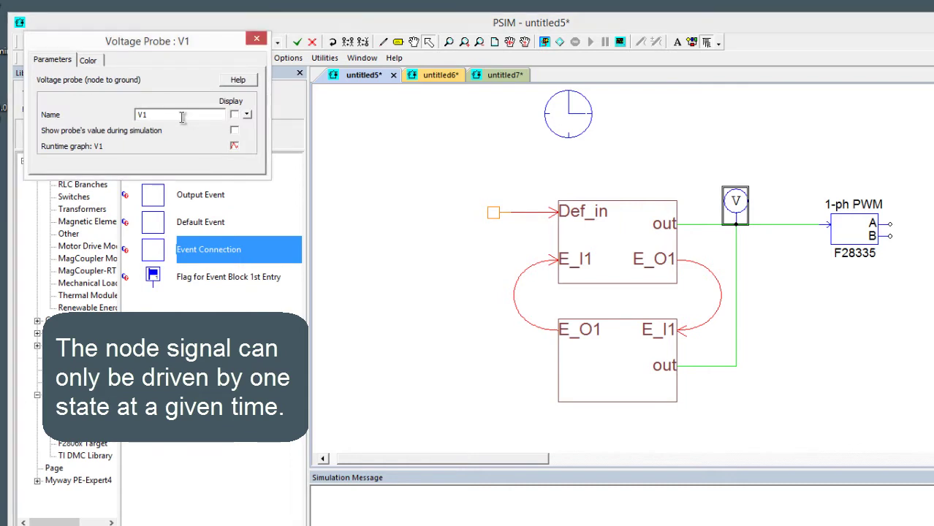
{"action": "type", "text": "ma"}
{"action": "left_click", "coordinate": [257, 38]}
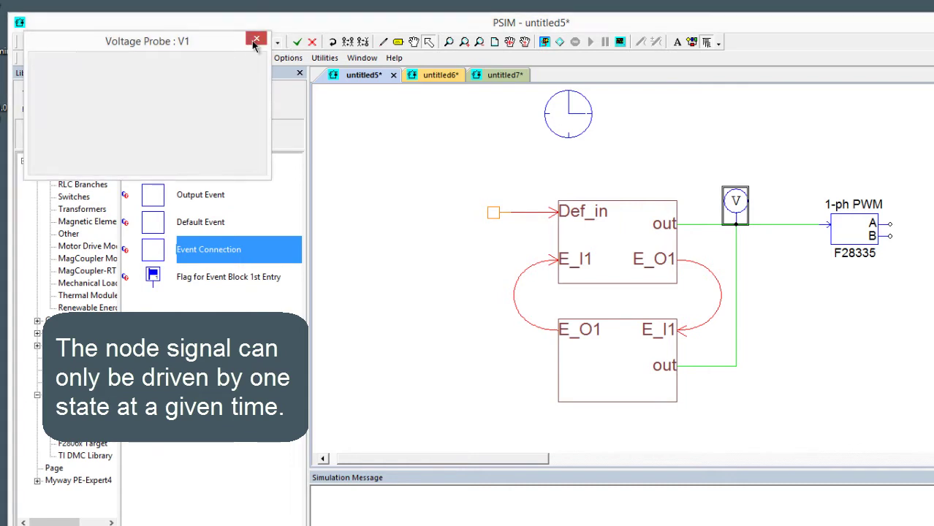
{"action": "left_click", "coordinate": [802, 327]}
Place a grounded step voltage source left of the state blocks and set its Tstep to 0.1
{"action": "left_click_drag", "start_coordinate": [469, 308], "coordinate": [499, 310]}
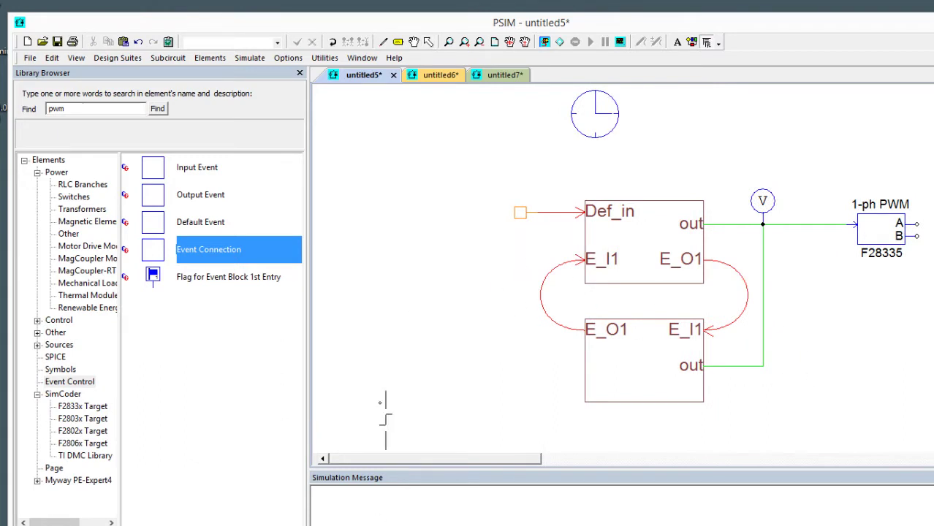
{"action": "left_click", "coordinate": [384, 289]}
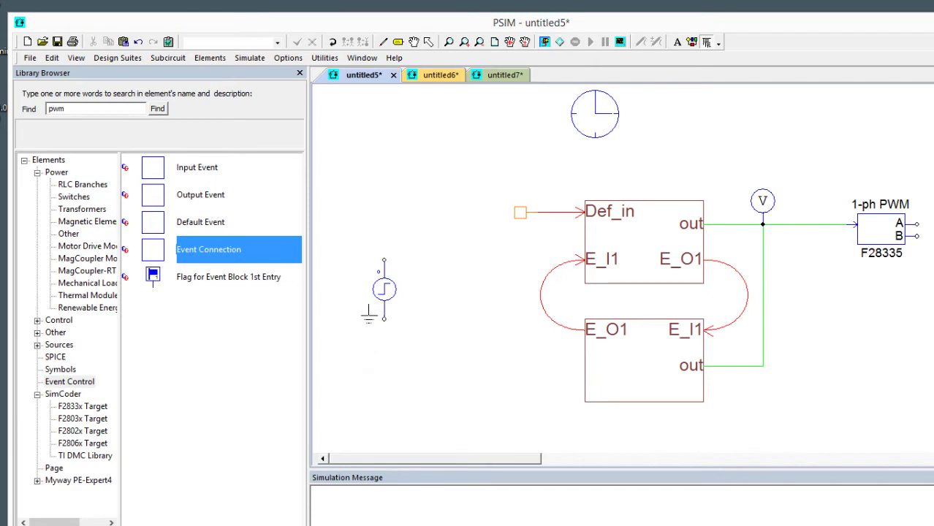
{"action": "left_click", "coordinate": [384, 326]}
{"action": "double_click", "coordinate": [394, 289]}
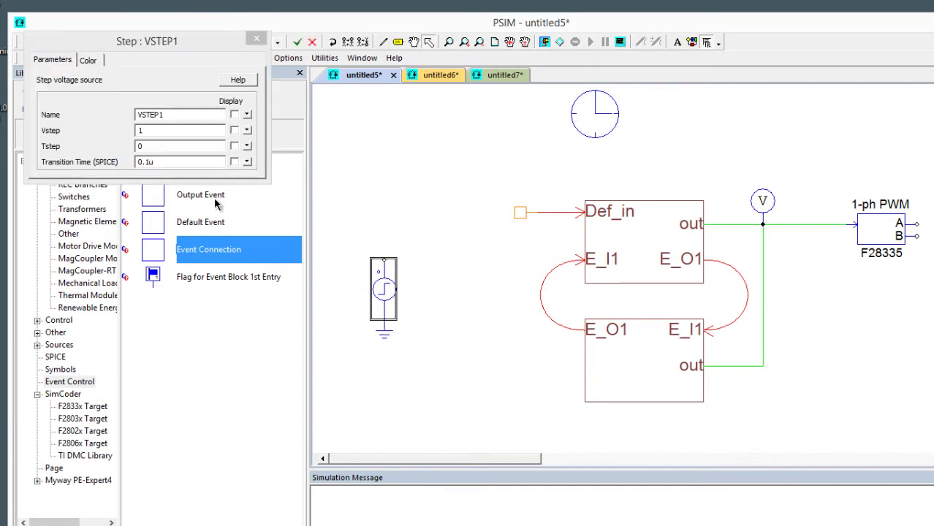
{"action": "left_click", "coordinate": [171, 145]}
{"action": "type", "text": ".1"}
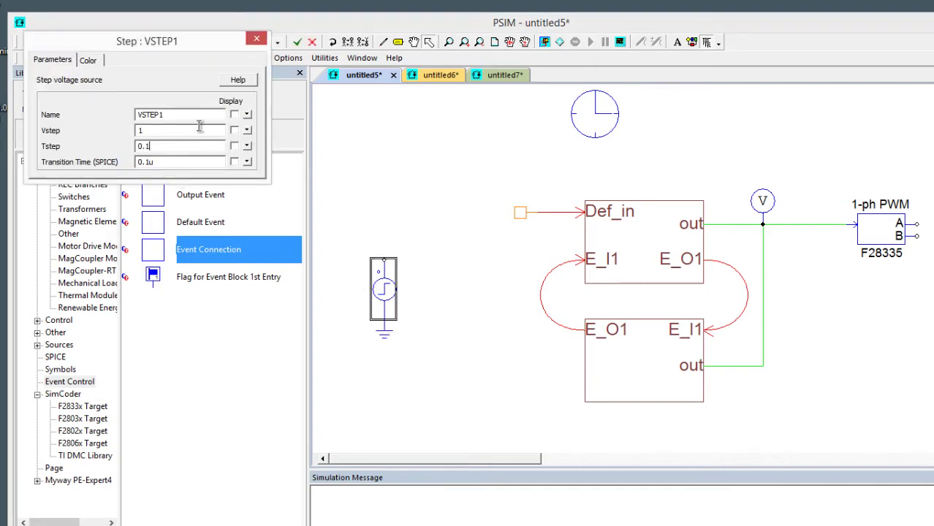
{"action": "left_click", "coordinate": [257, 40]}
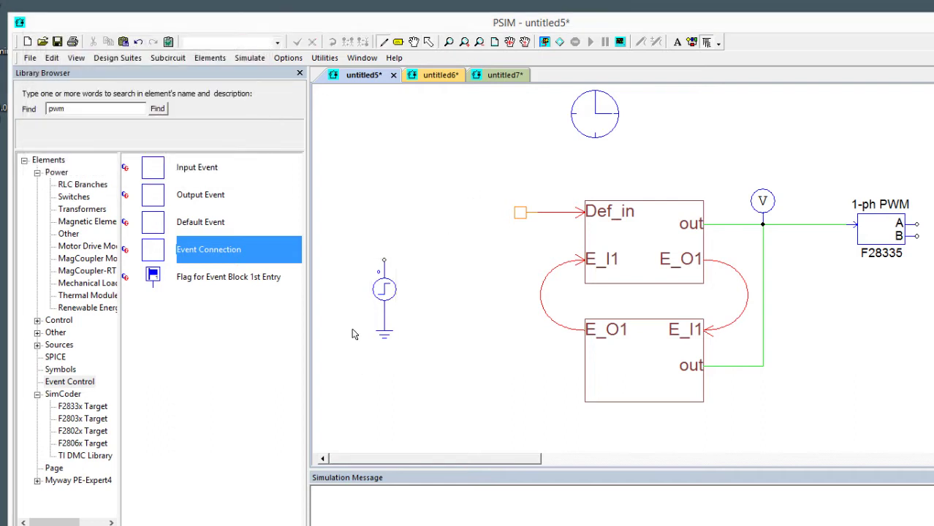
Wire the step source's output to a new label named state and remove the leftover wire stub
{"action": "mouse_move", "coordinate": [384, 260]}
{"action": "left_mouse_down"}
{"action": "mouse_move", "coordinate": [435, 272]}
{"action": "mouse_move", "coordinate": [420, 271]}
{"action": "left_mouse_up"}
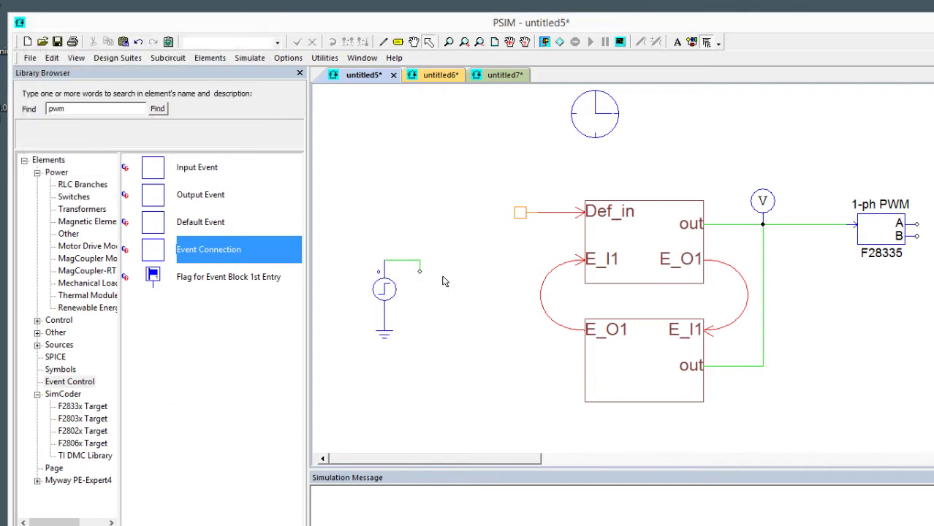
{"action": "key", "text": "F2"}
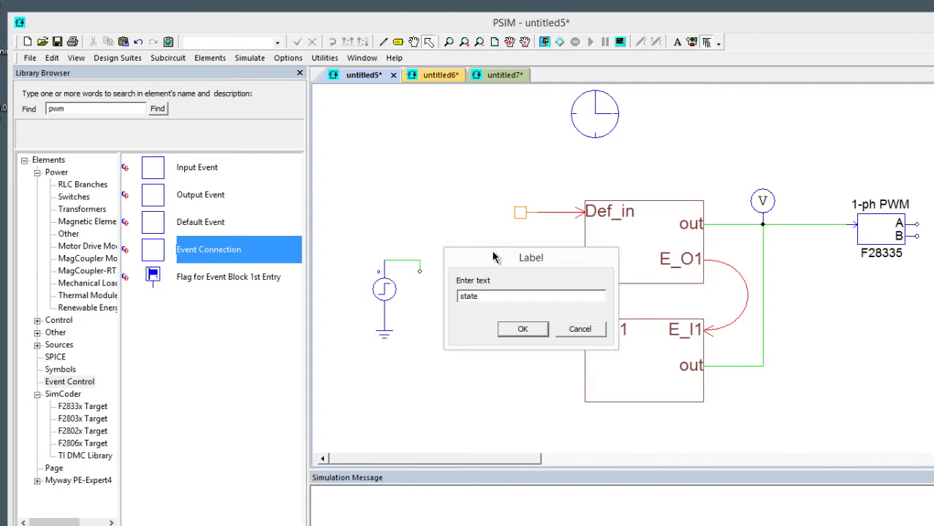
{"action": "left_click", "coordinate": [523, 329]}
{"action": "right_click", "coordinate": [460, 274]}
{"action": "right_click", "coordinate": [458, 262]}
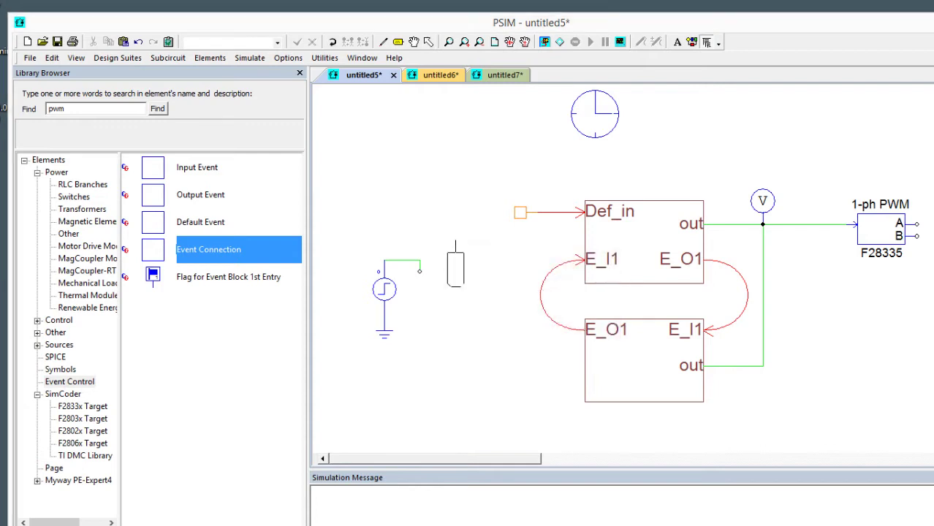
{"action": "right_click", "coordinate": [456, 262]}
{"action": "right_click", "coordinate": [449, 260]}
{"action": "right_click", "coordinate": [449, 256]}
{"action": "left_click", "coordinate": [442, 259]}
{"action": "left_click", "coordinate": [420, 266]}
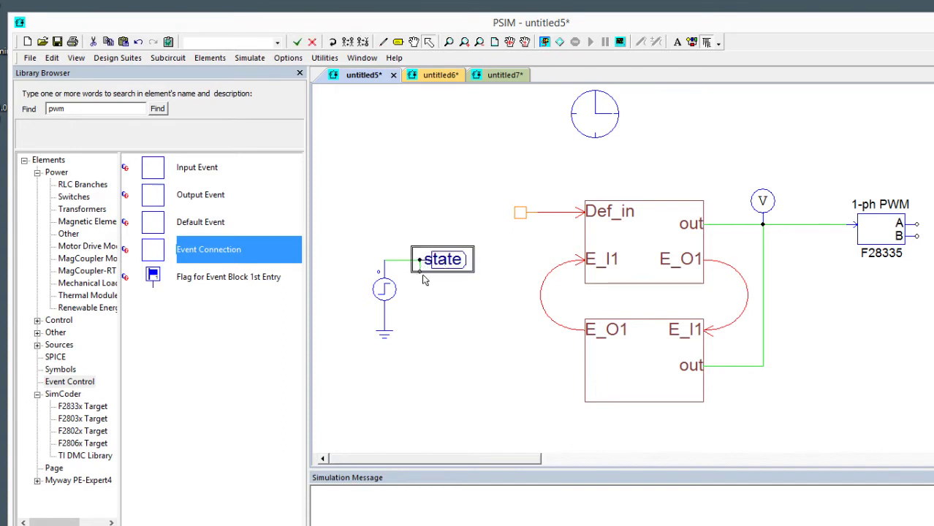
{"action": "left_click", "coordinate": [423, 292]}
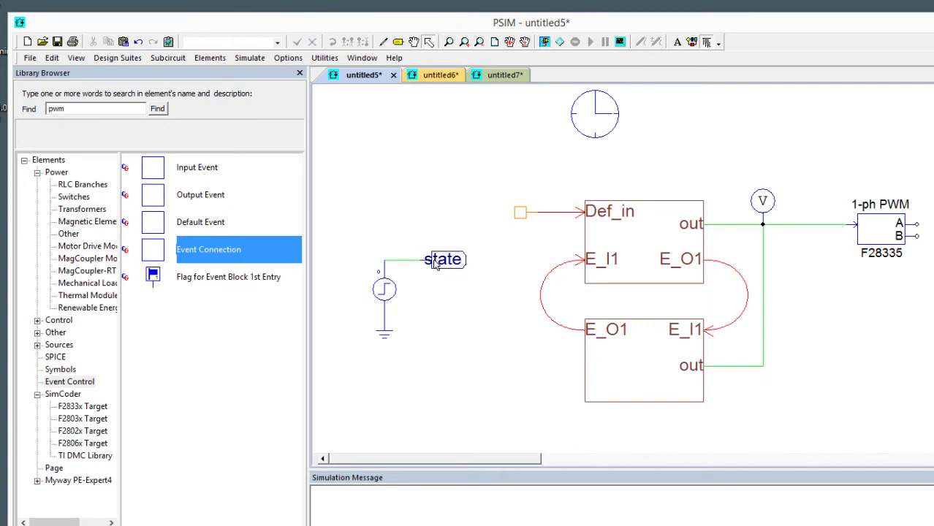
{"action": "left_click_drag", "start_coordinate": [412, 226], "coordinate": [482, 295]}
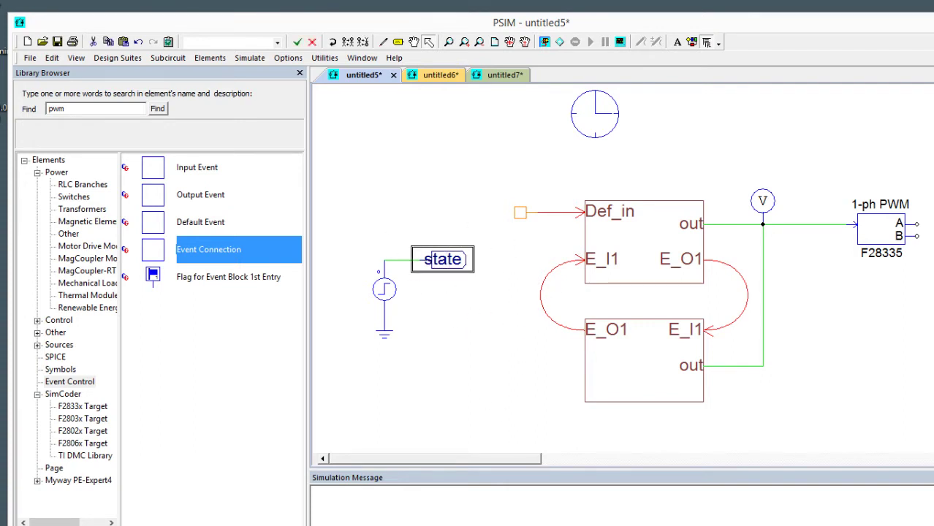
{"action": "left_click", "coordinate": [522, 264]}
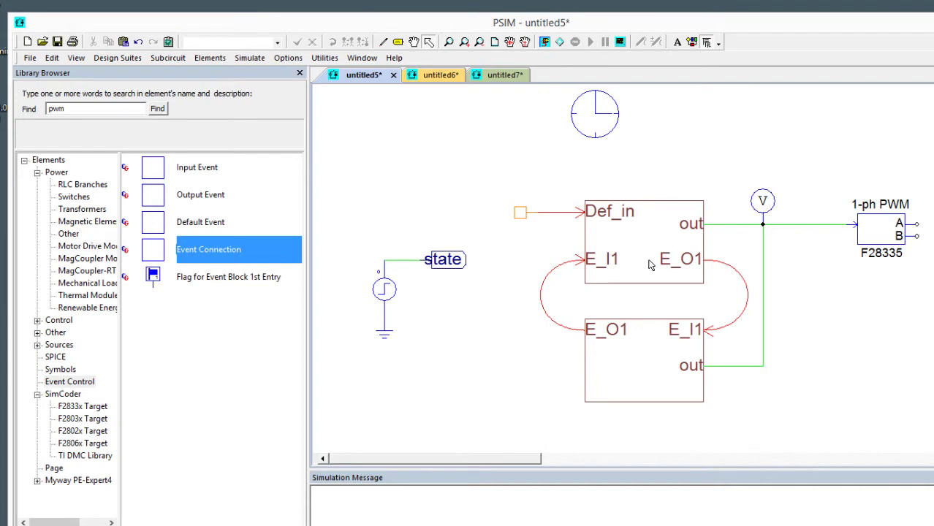
Set the condition state == 1 on the event connection from the upper to the lower block and display it on the schematic
{"action": "double_click", "coordinate": [744, 297]}
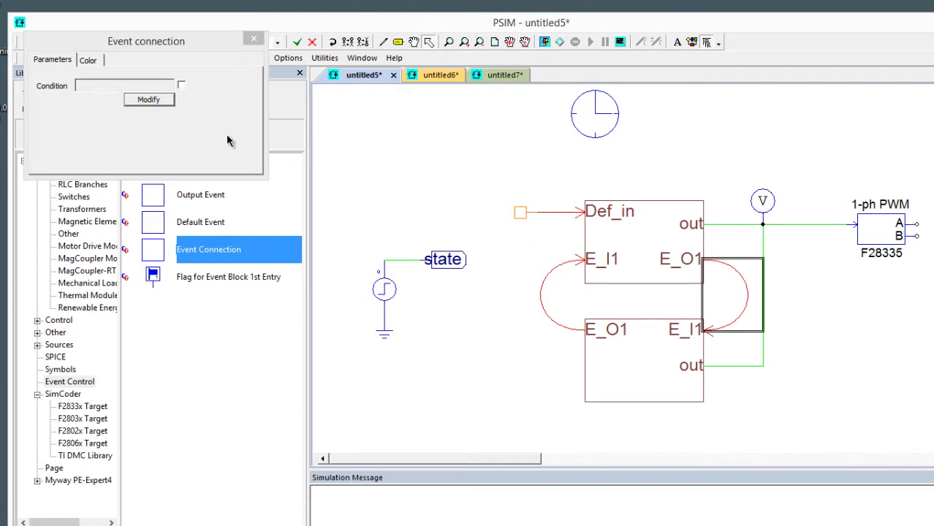
{"action": "left_click", "coordinate": [182, 86]}
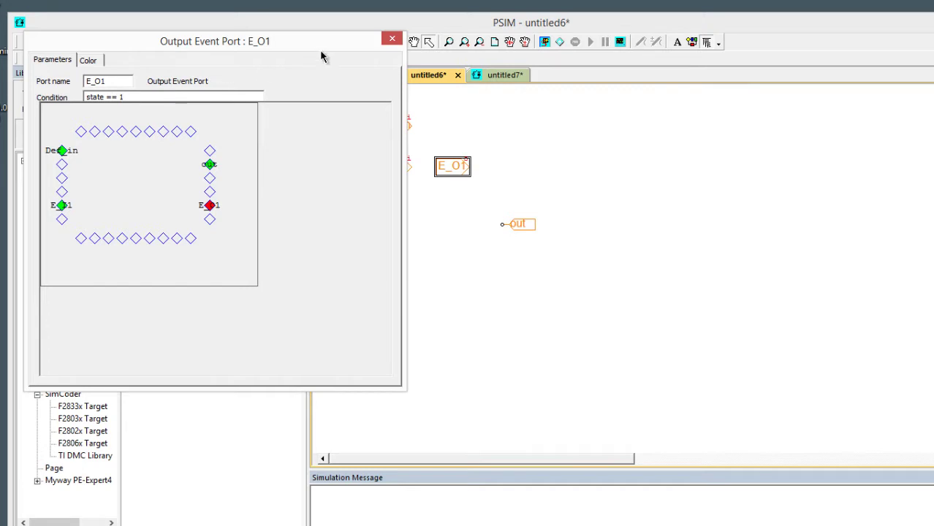
{"action": "left_click", "coordinate": [391, 37]}
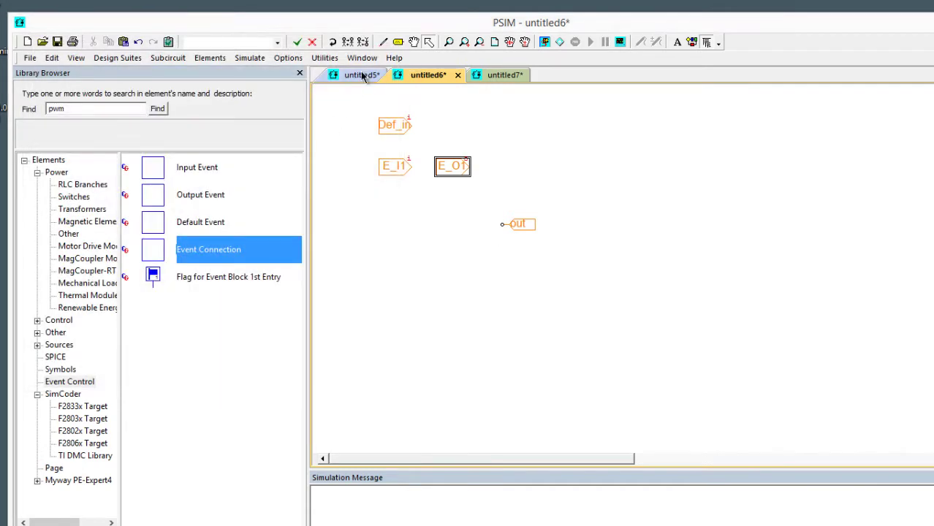
{"action": "left_click", "coordinate": [363, 75]}
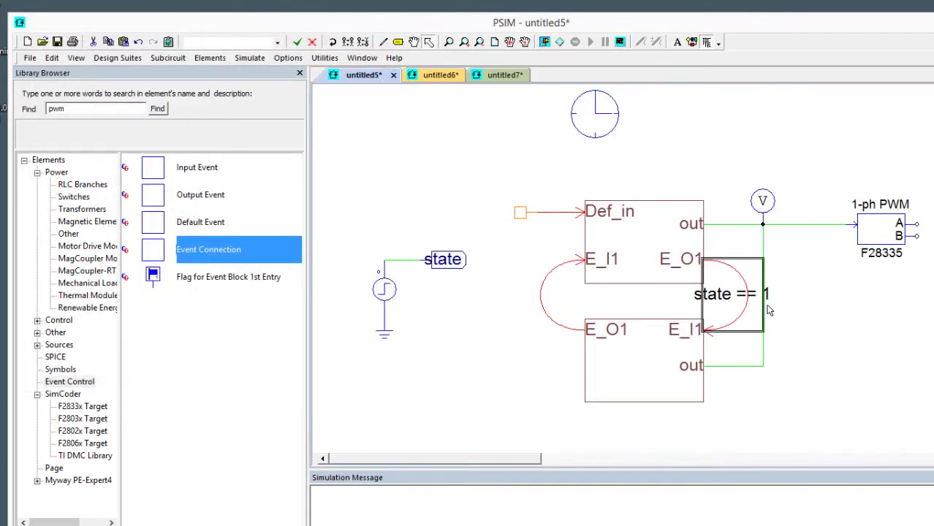
Set the condition state == 0 on the event connection from the lower to the upper block and return to the main schematic
{"action": "double_click", "coordinate": [539, 302]}
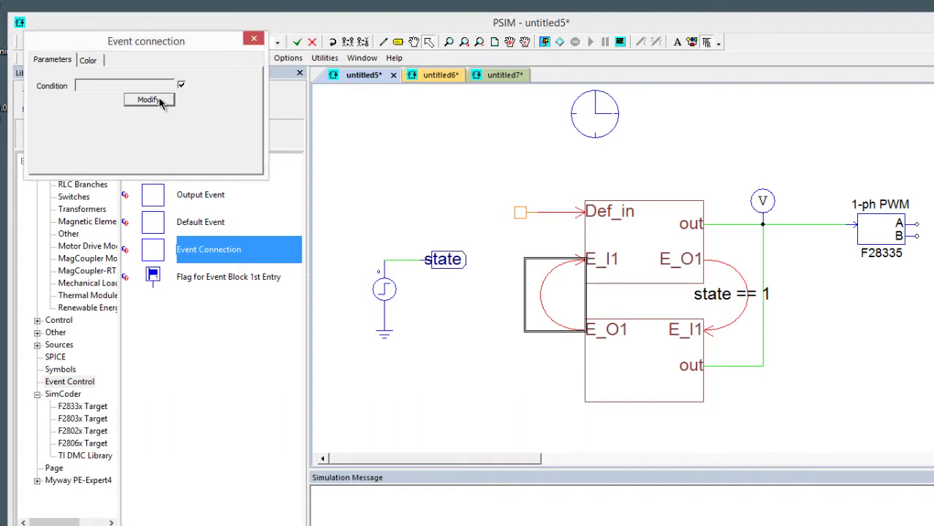
{"action": "left_click", "coordinate": [155, 99]}
{"action": "left_click", "coordinate": [129, 97]}
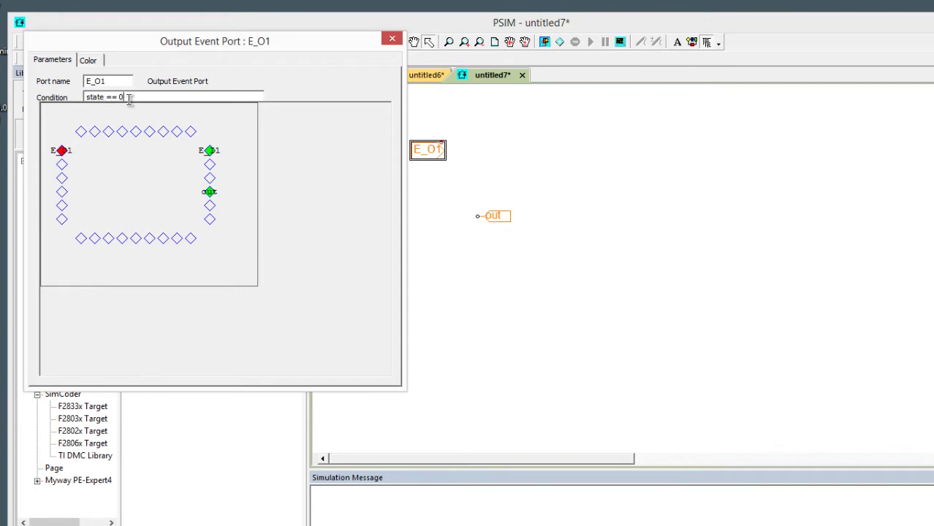
{"action": "left_click", "coordinate": [393, 40]}
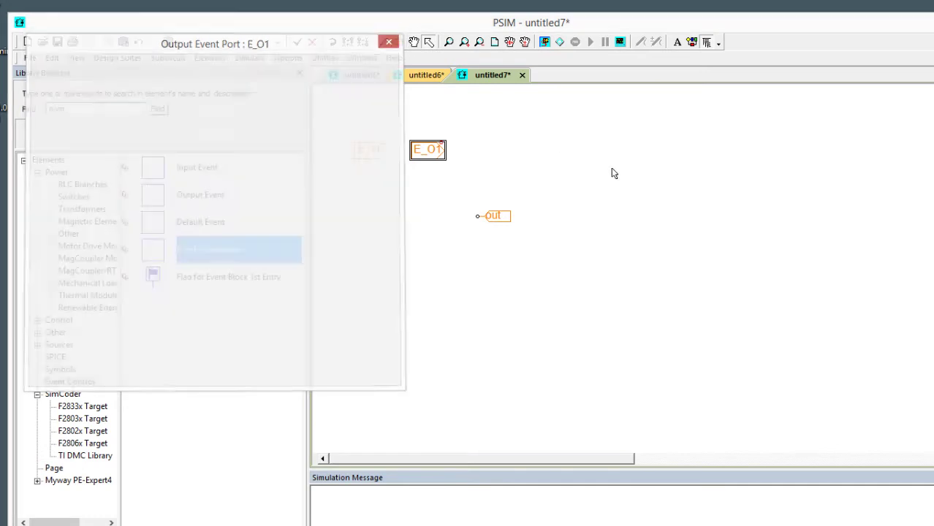
{"action": "left_click", "coordinate": [424, 76]}
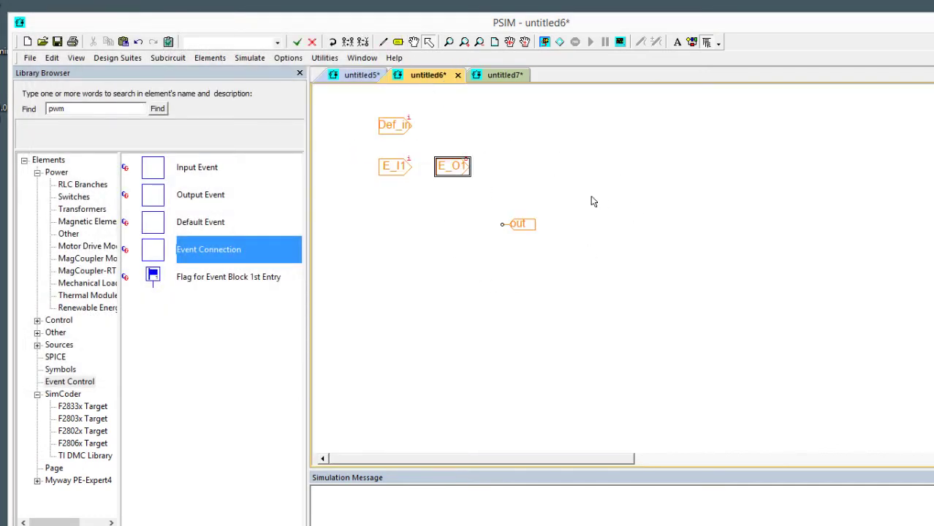
{"action": "left_click", "coordinate": [354, 78]}
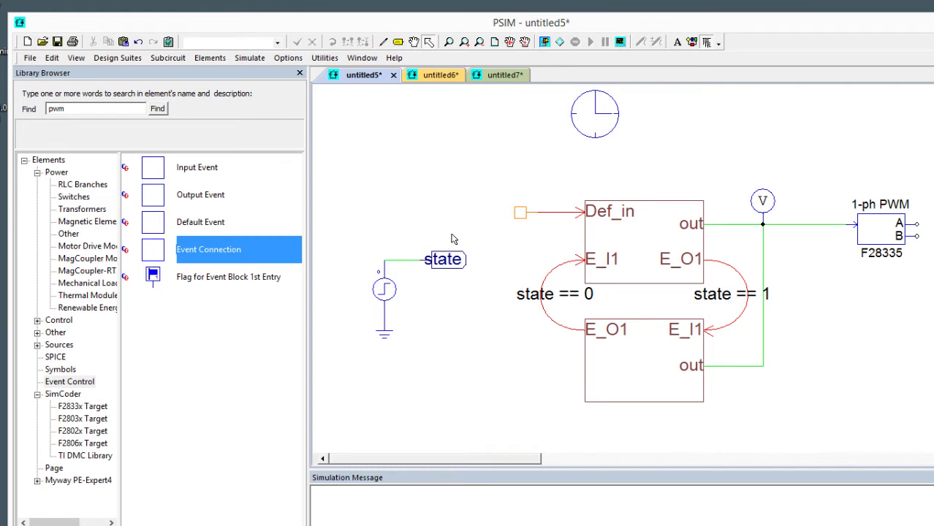
Move the step source, its ground and the state label farther left of the state blocks
{"action": "left_click_drag", "start_coordinate": [369, 246], "coordinate": [473, 343]}
{"action": "left_click_drag", "start_coordinate": [397, 288], "coordinate": [353, 274]}
{"action": "left_click_drag", "start_coordinate": [426, 333], "coordinate": [437, 334]}
{"action": "left_click_drag", "start_coordinate": [479, 345], "coordinate": [480, 330]}
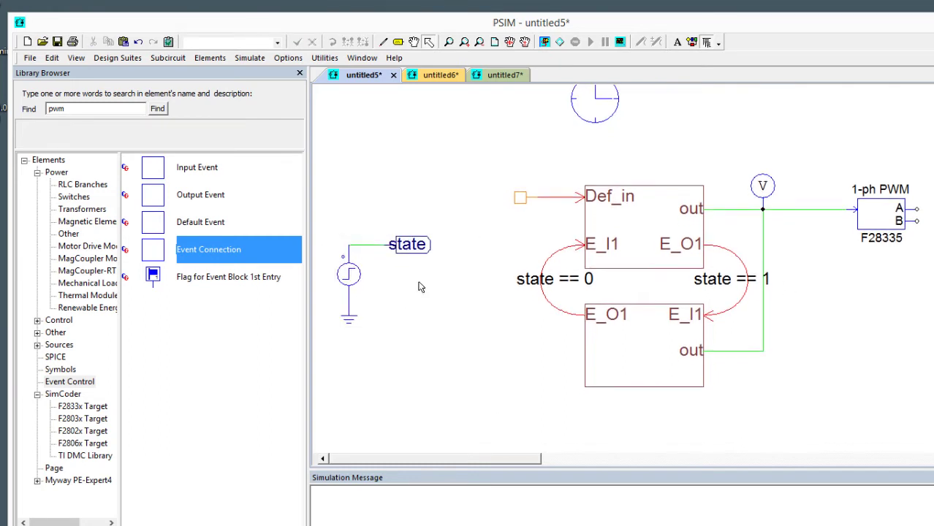
Place an input signal port named in inside the upper subcircuit, assigned to the block's third top node, and align it with the out port
{"action": "double_click", "coordinate": [634, 244]}
{"action": "left_click", "coordinate": [402, 227]}
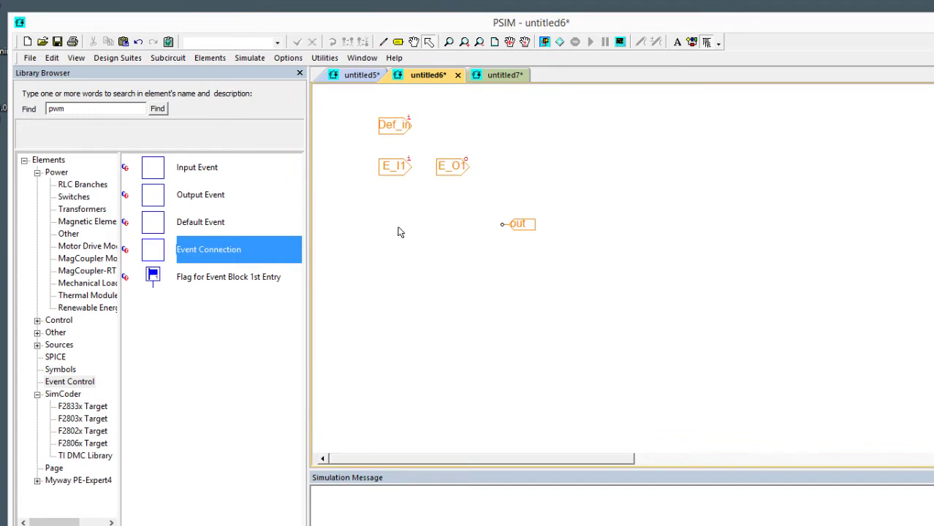
{"action": "key", "text": "F2"}
{"action": "right_click", "coordinate": [363, 227]}
{"action": "right_click", "coordinate": [366, 225]}
{"action": "left_click", "coordinate": [368, 210]}
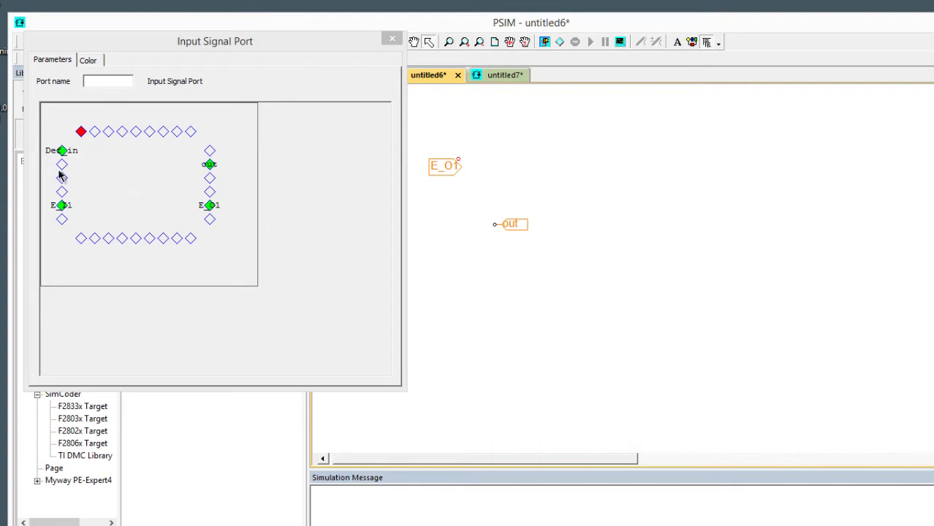
{"action": "left_click", "coordinate": [108, 131]}
{"action": "left_click", "coordinate": [121, 79]}
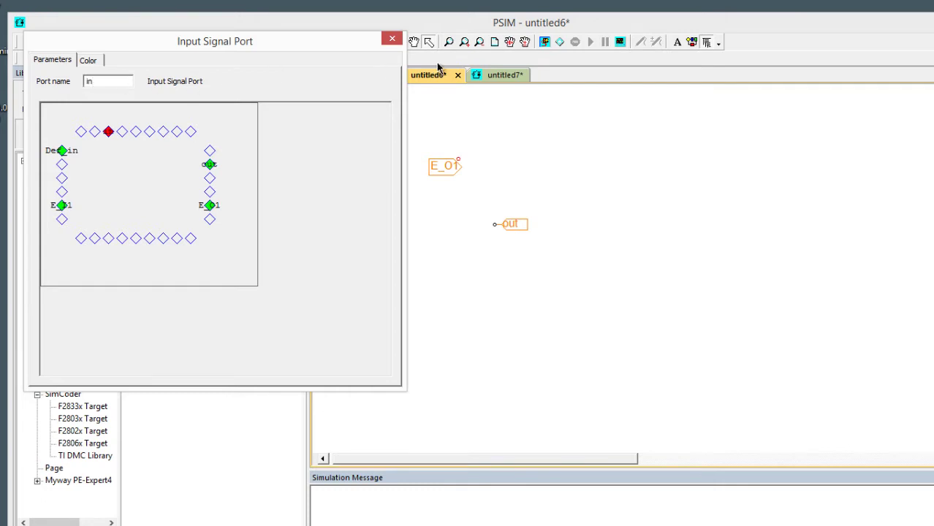
{"action": "left_click", "coordinate": [392, 38]}
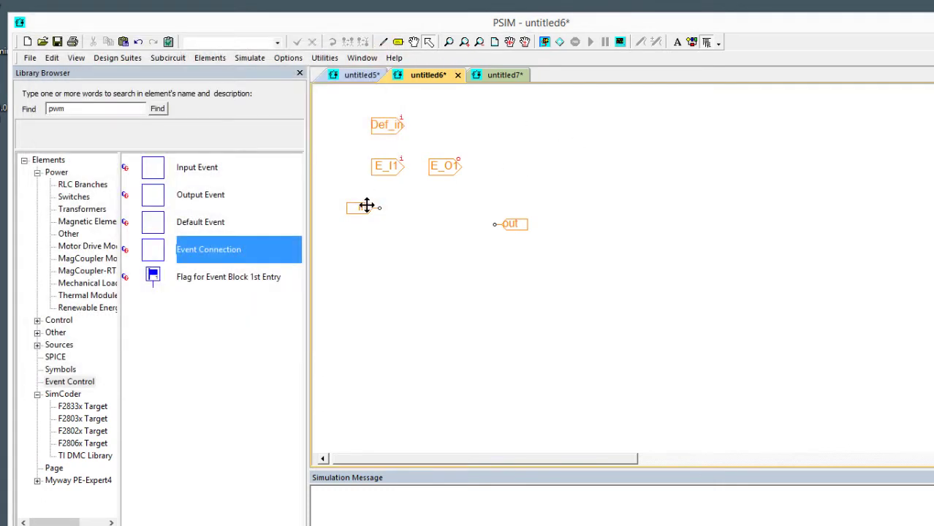
{"action": "left_click_drag", "start_coordinate": [365, 206], "coordinate": [382, 223]}
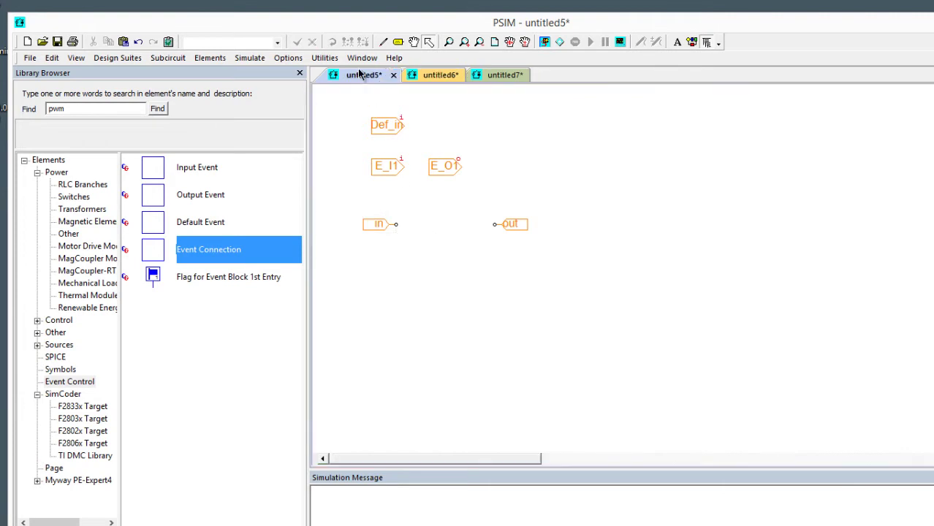
Place a copy of the state label, turned 180 degrees, above and left of the upper state block on the main schematic
{"action": "left_click", "coordinate": [359, 74]}
{"action": "left_click", "coordinate": [402, 247]}
{"action": "key", "text": "ctrl+c"}
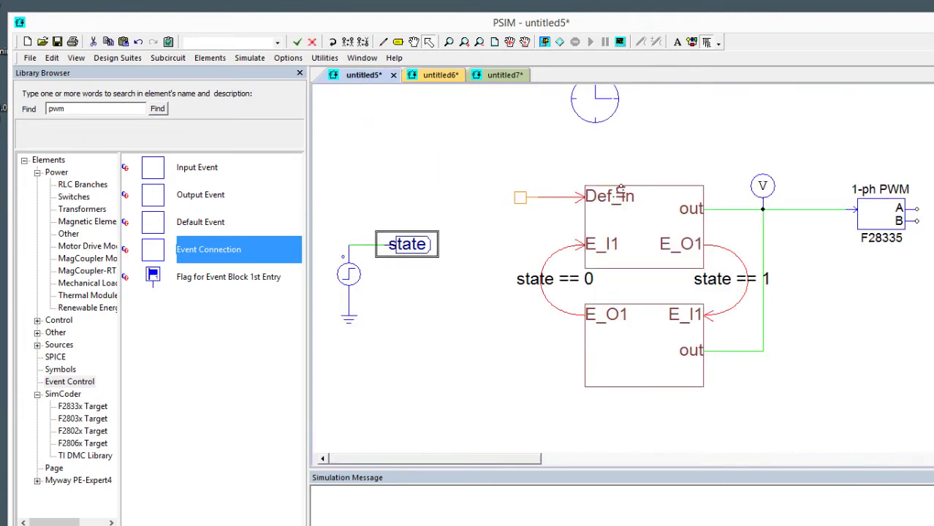
{"action": "key", "text": "ctrl+v"}
{"action": "right_click", "coordinate": [470, 152]}
{"action": "right_click", "coordinate": [470, 152]}
{"action": "left_click", "coordinate": [472, 152]}
Wire the copied state label to the input node on the upper state block's top edge
{"action": "left_click", "coordinate": [558, 155]}
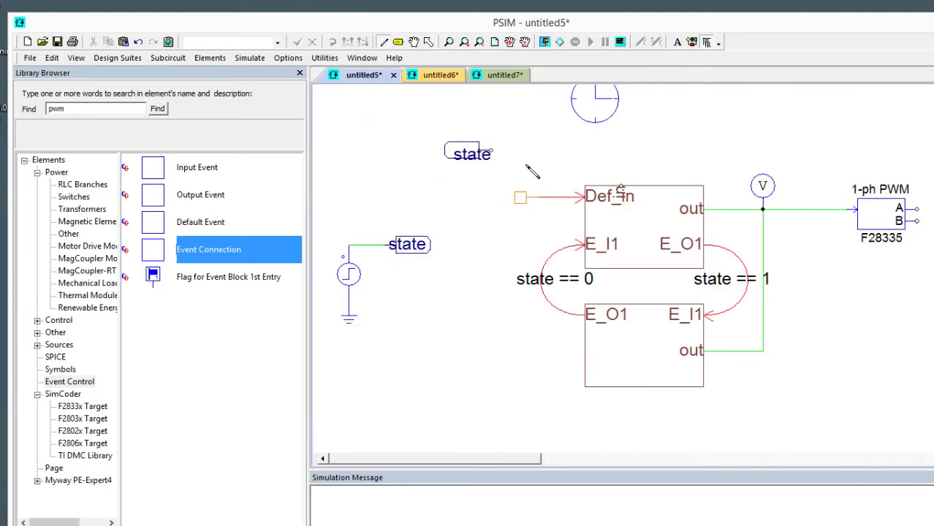
{"action": "mouse_move", "coordinate": [492, 152]}
{"action": "left_mouse_down"}
{"action": "mouse_move", "coordinate": [611, 152]}
{"action": "mouse_move", "coordinate": [633, 187]}
{"action": "mouse_move", "coordinate": [621, 187]}
{"action": "left_mouse_up"}
{"action": "key", "text": "Escape"}
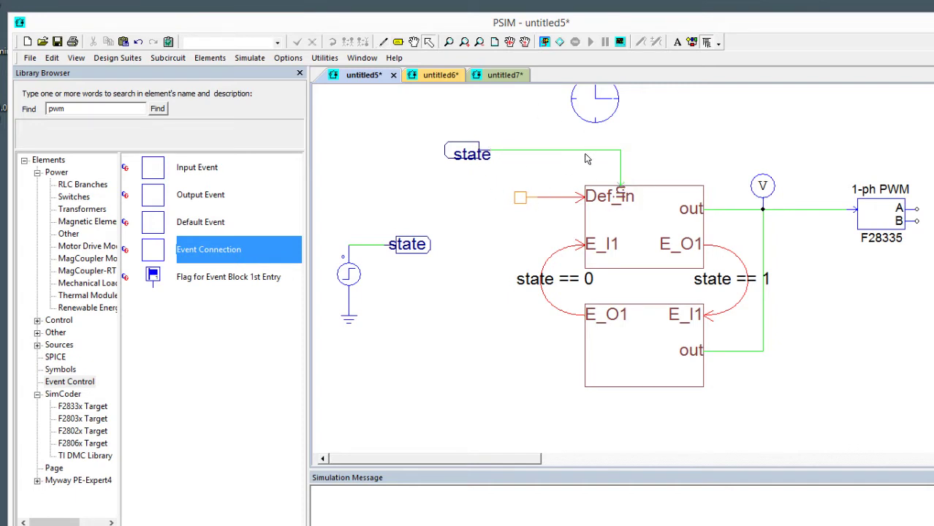
Place a SimCoder Global Variable element on the wire between the state label and the upper block
{"action": "left_click", "coordinate": [73, 370]}
{"action": "left_click", "coordinate": [73, 382]}
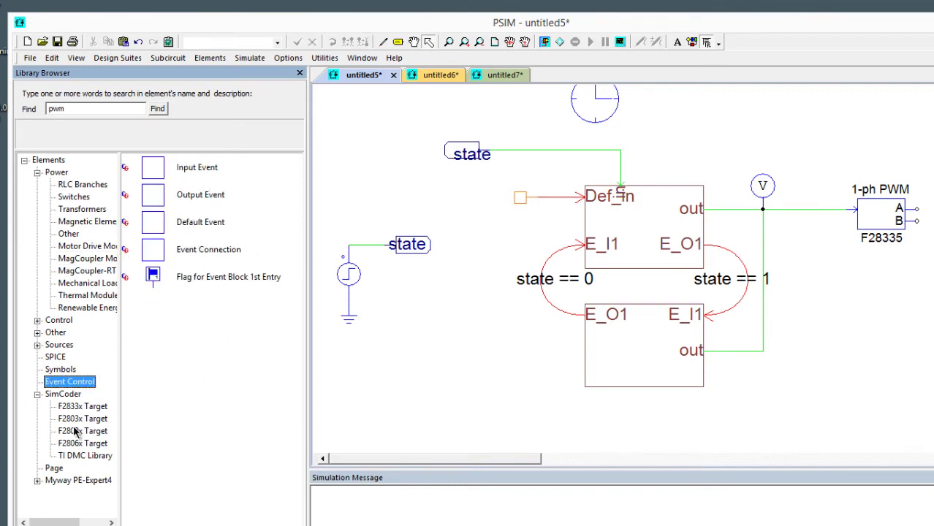
{"action": "left_click", "coordinate": [64, 394]}
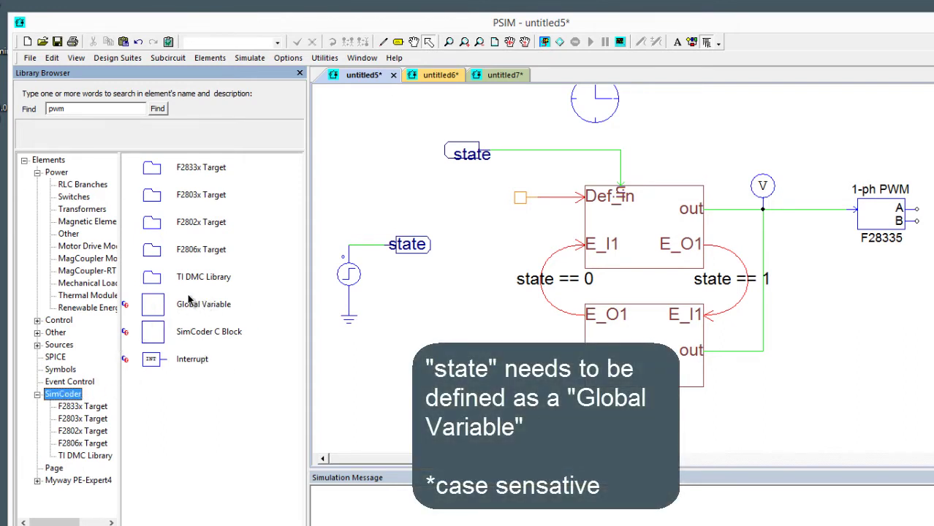
{"action": "left_click", "coordinate": [170, 303]}
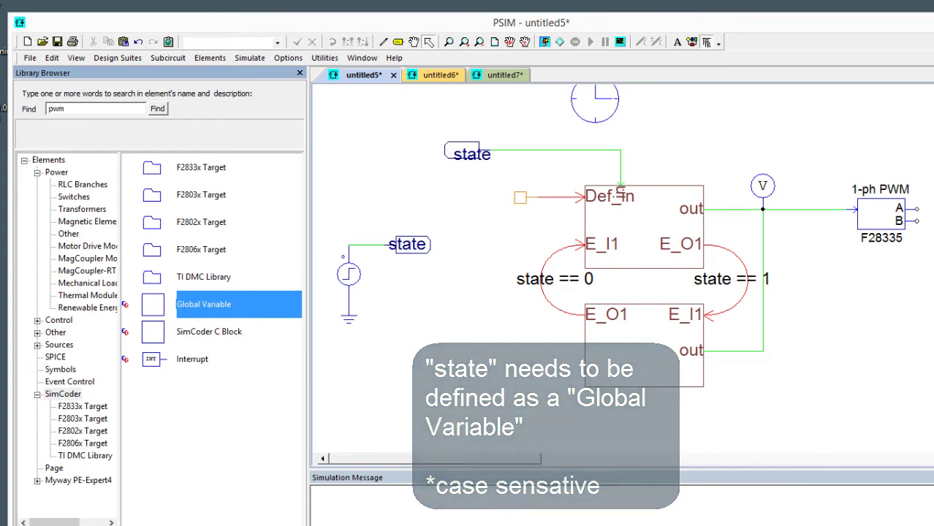
{"action": "left_click", "coordinate": [514, 146]}
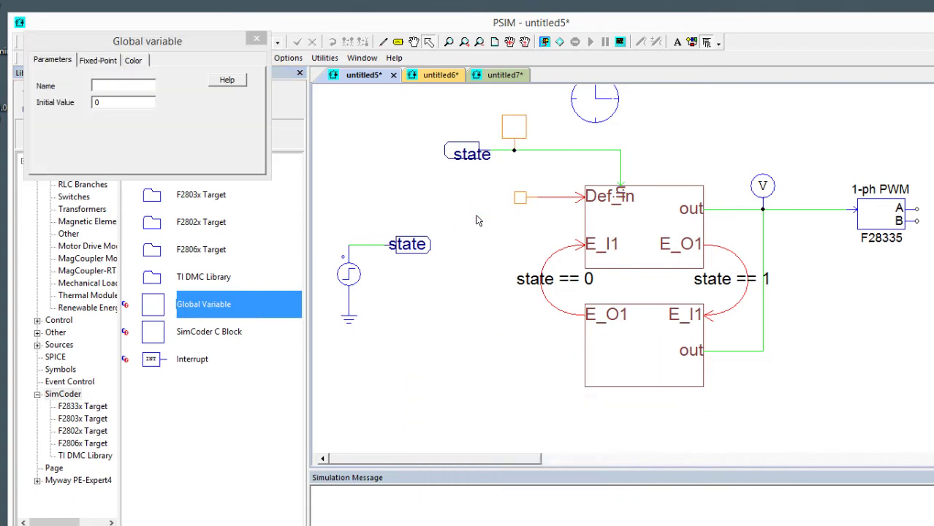
Name the global variable state
{"action": "left_click", "coordinate": [128, 85]}
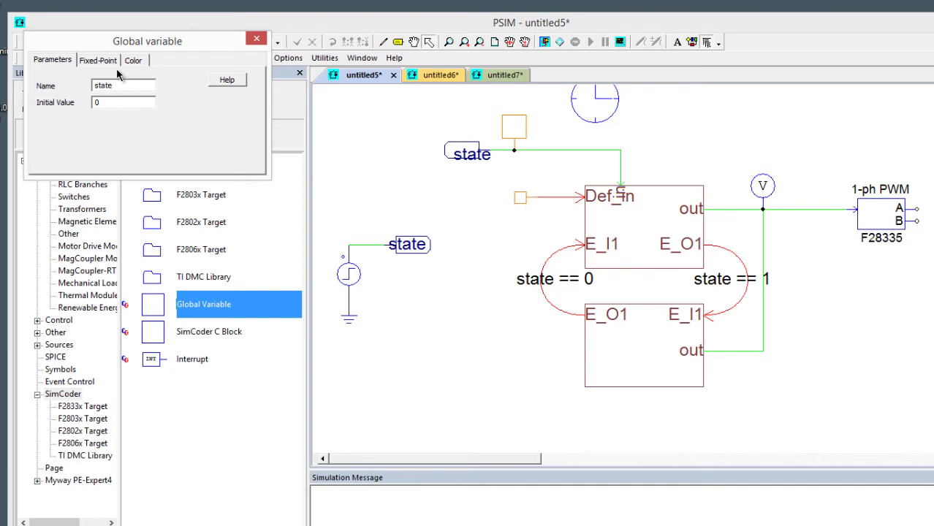
{"action": "left_click_drag", "start_coordinate": [126, 44], "coordinate": [321, 235]}
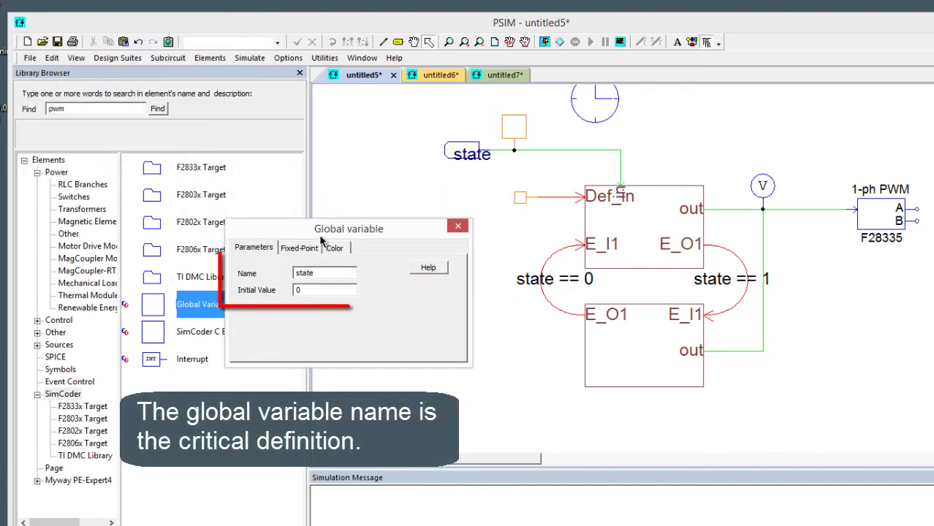
{"action": "left_click_drag", "start_coordinate": [316, 272], "coordinate": [235, 279]}
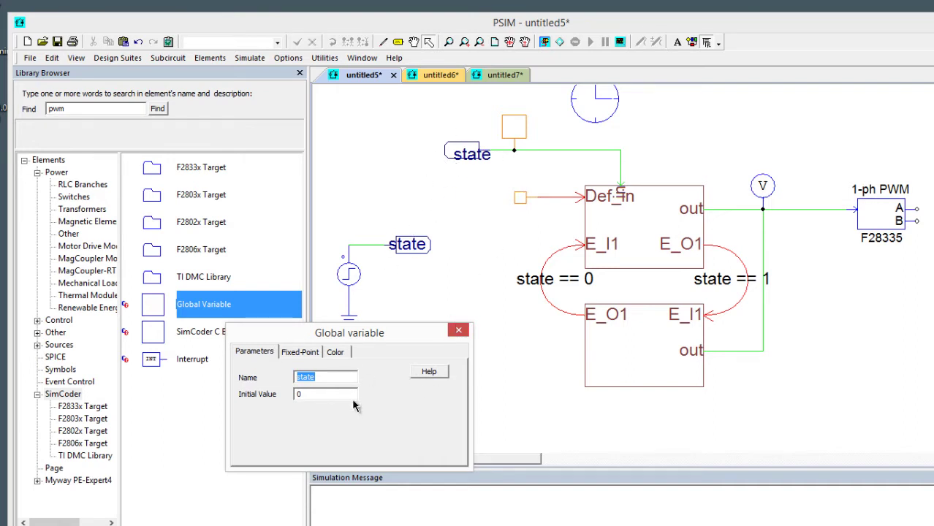
{"action": "left_click", "coordinate": [462, 336]}
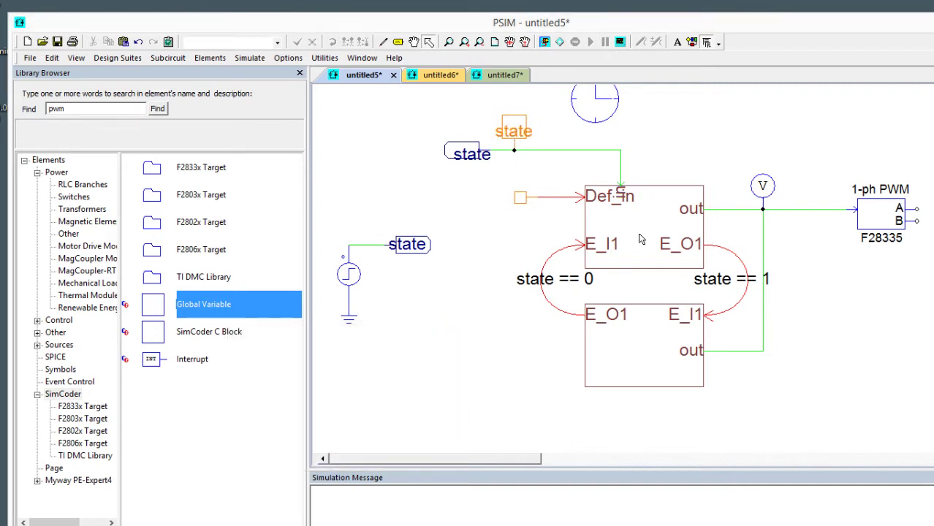
Inside the upper subcircuit, shift the in and out ports down together and widen the gap between them
{"action": "double_click", "coordinate": [640, 239]}
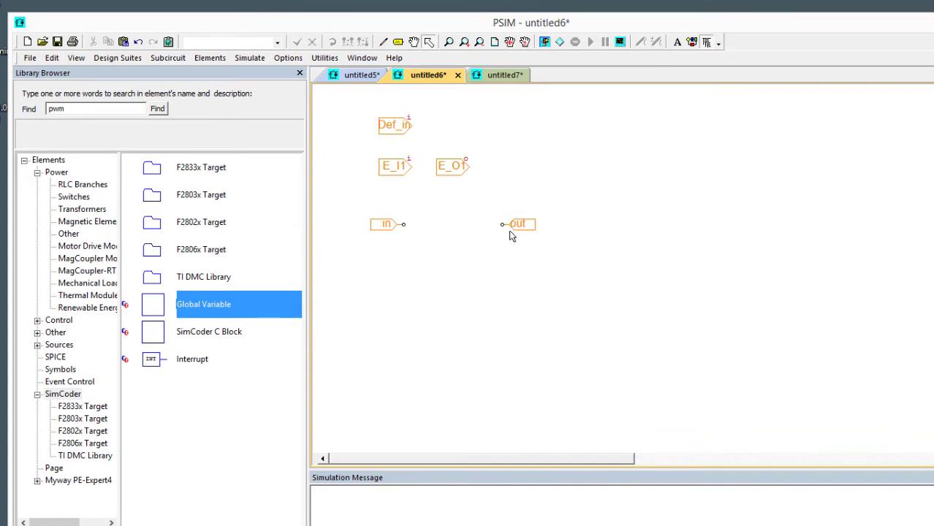
{"action": "mouse_move", "coordinate": [511, 235]}
{"action": "left_mouse_down"}
{"action": "mouse_move", "coordinate": [543, 244]}
{"action": "mouse_move", "coordinate": [528, 236]}
{"action": "mouse_move", "coordinate": [520, 243]}
{"action": "left_mouse_up"}
{"action": "left_click_drag", "start_coordinate": [387, 235], "coordinate": [387, 233]}
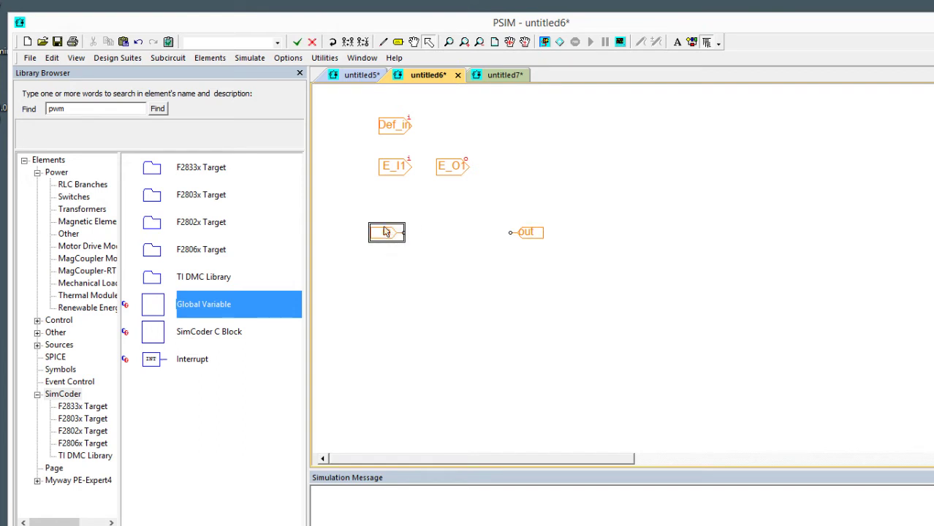
{"action": "left_click", "coordinate": [481, 261]}
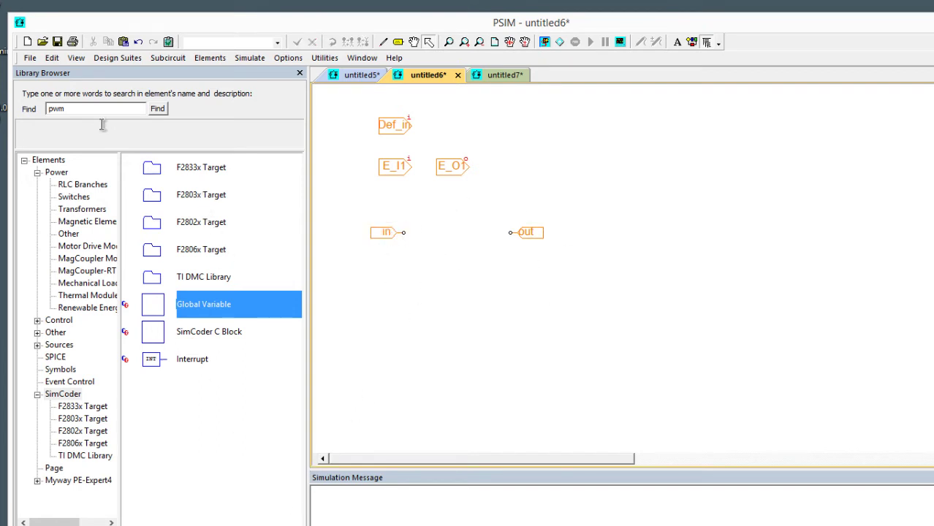
Place a zero-order hold (ZOH) block between the in and out ports of the upper subcircuit
{"action": "left_click_drag", "start_coordinate": [92, 110], "coordinate": [50, 108]}
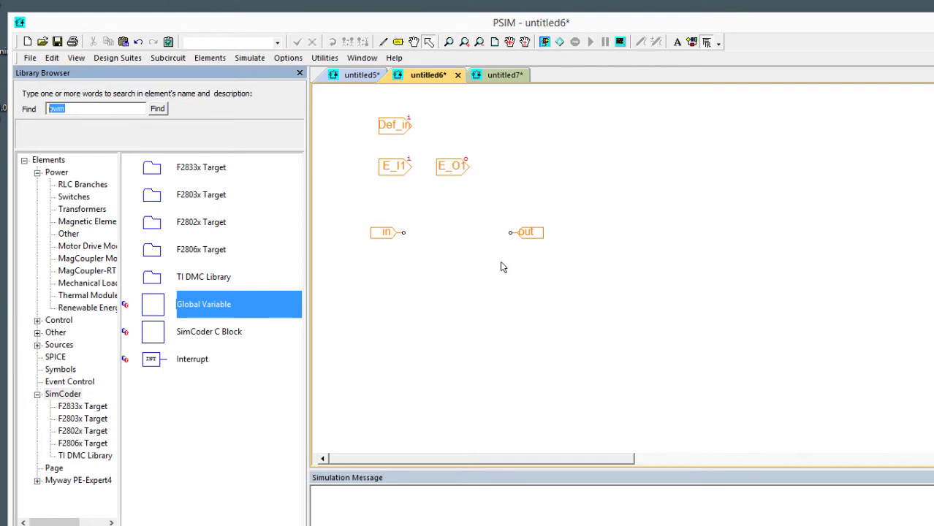
{"action": "type", "text": "2"}
{"action": "left_click", "coordinate": [471, 259]}
{"action": "key", "text": "2"}
{"action": "left_click", "coordinate": [464, 232]}
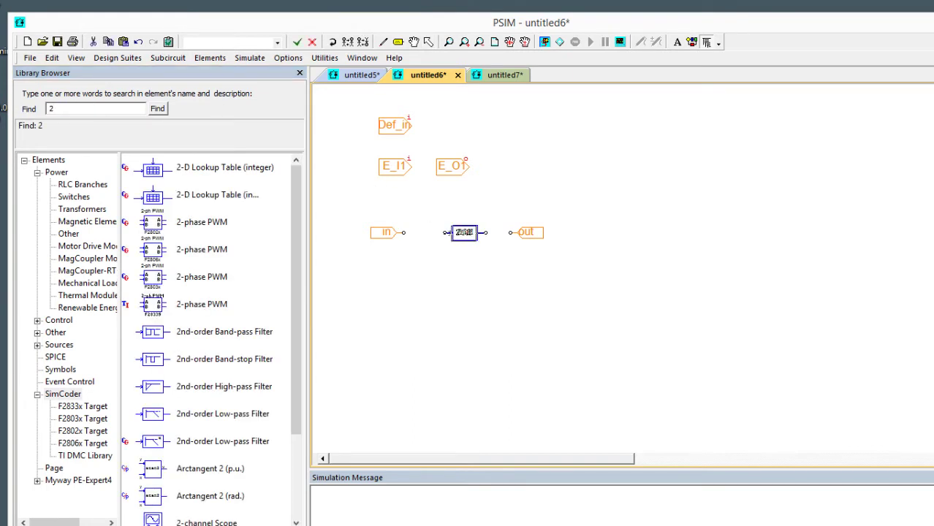
{"action": "left_click", "coordinate": [465, 233]}
Wire the in port through the ZOH block to the out port and remove the leftover wire running across the block
{"action": "mouse_move", "coordinate": [404, 234]}
{"action": "left_mouse_down"}
{"action": "mouse_move", "coordinate": [521, 235]}
{"action": "mouse_move", "coordinate": [512, 232]}
{"action": "left_mouse_up"}
{"action": "key", "text": "Escape"}
{"action": "left_click", "coordinate": [475, 231]}
{"action": "left_click", "coordinate": [490, 269]}
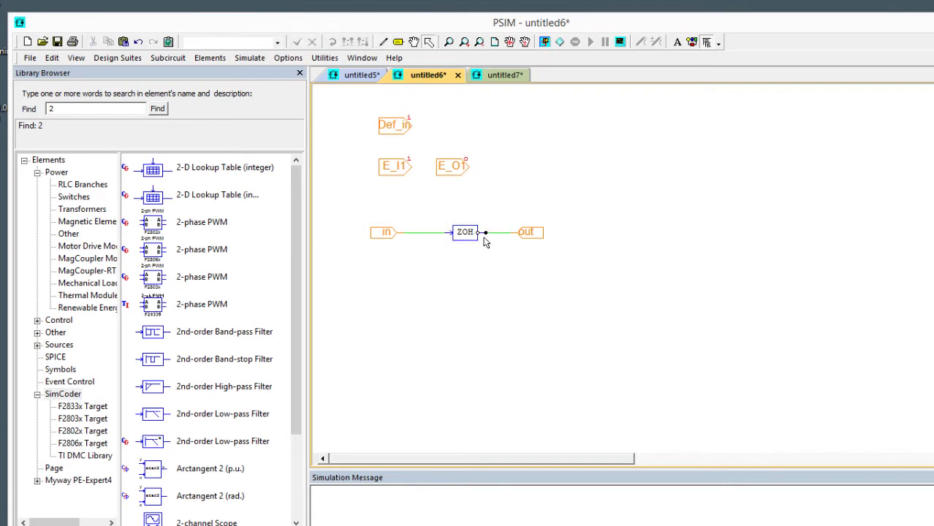
{"action": "left_click", "coordinate": [483, 234]}
{"action": "left_click", "coordinate": [508, 296]}
{"action": "left_click_drag", "start_coordinate": [471, 223], "coordinate": [495, 261]}
{"action": "left_click", "coordinate": [492, 293]}
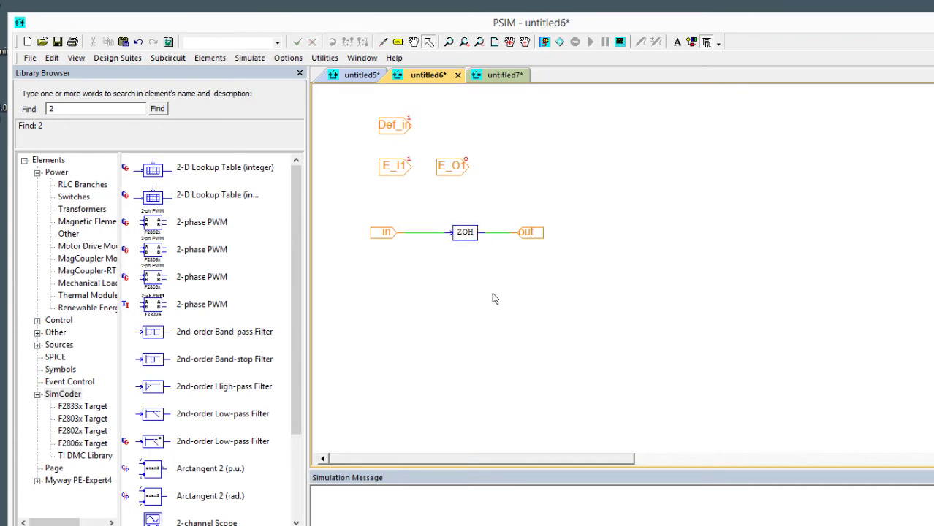
Set the sampling frequency of the upper subcircuit's ZOH block to 10k
{"action": "double_click", "coordinate": [472, 232]}
{"action": "left_click", "coordinate": [368, 422]}
{"action": "left_click_drag", "start_coordinate": [369, 422], "coordinate": [103, 424]}
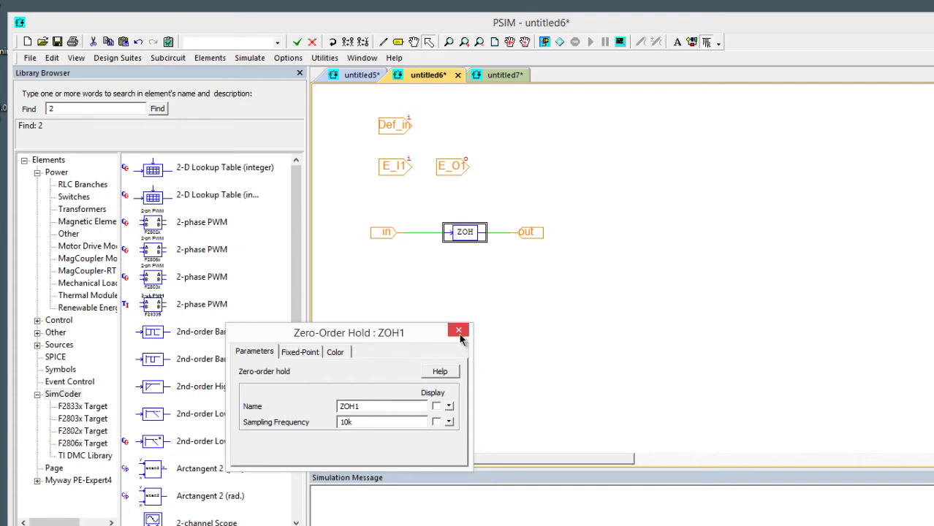
{"action": "left_click", "coordinate": [459, 332]}
Return to the main schematic and place a voltage probe on output A of the 1-ph PWM block
{"action": "left_click", "coordinate": [360, 75]}
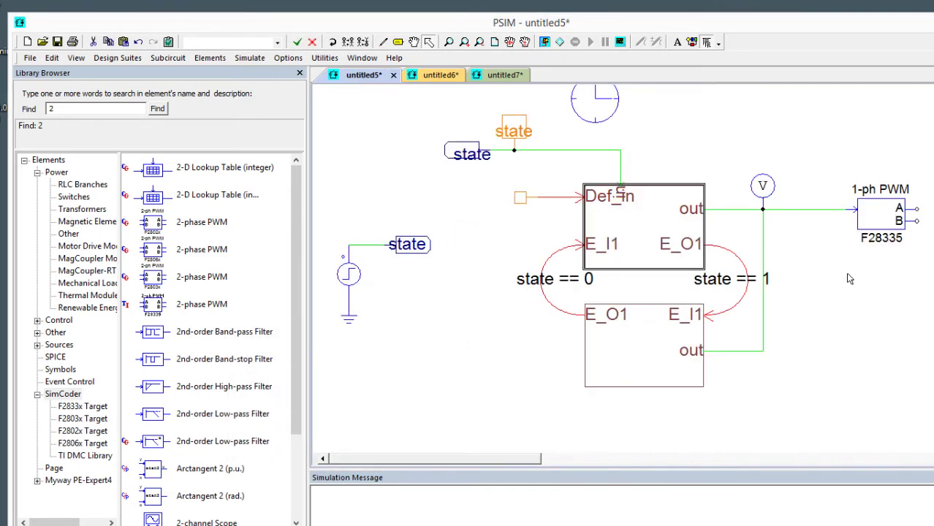
{"action": "left_click_drag", "start_coordinate": [733, 155], "coordinate": [797, 247]}
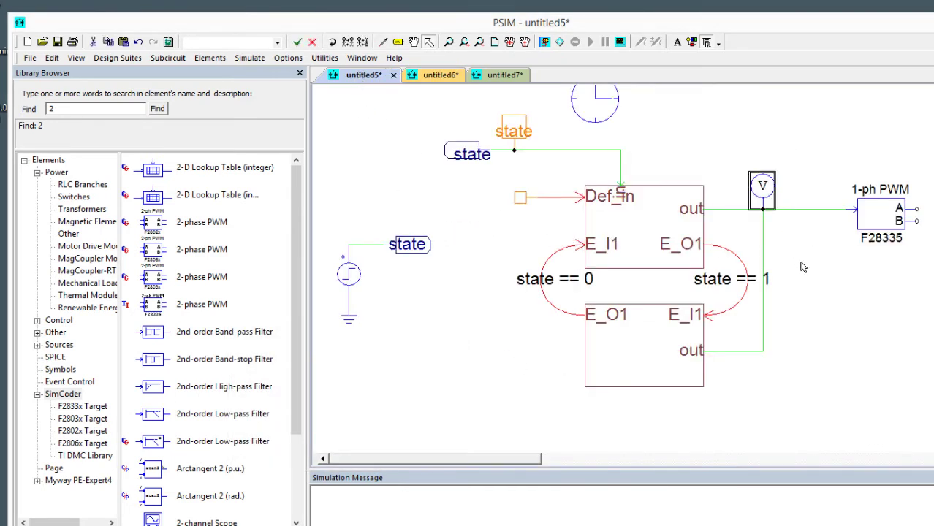
{"action": "left_click", "coordinate": [887, 200]}
{"action": "key", "text": "Escape"}
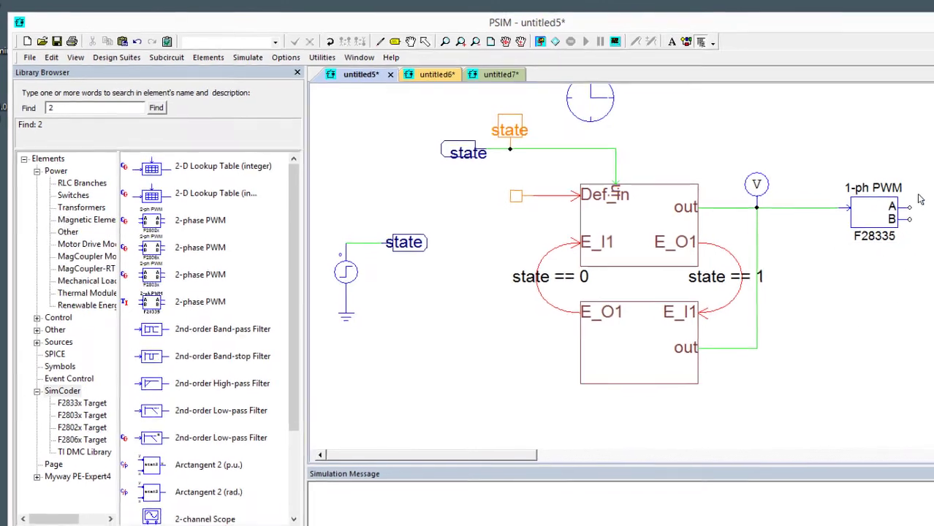
{"action": "key", "text": "v"}
{"action": "left_click", "coordinate": [873, 198]}
{"action": "key", "text": "Escape"}
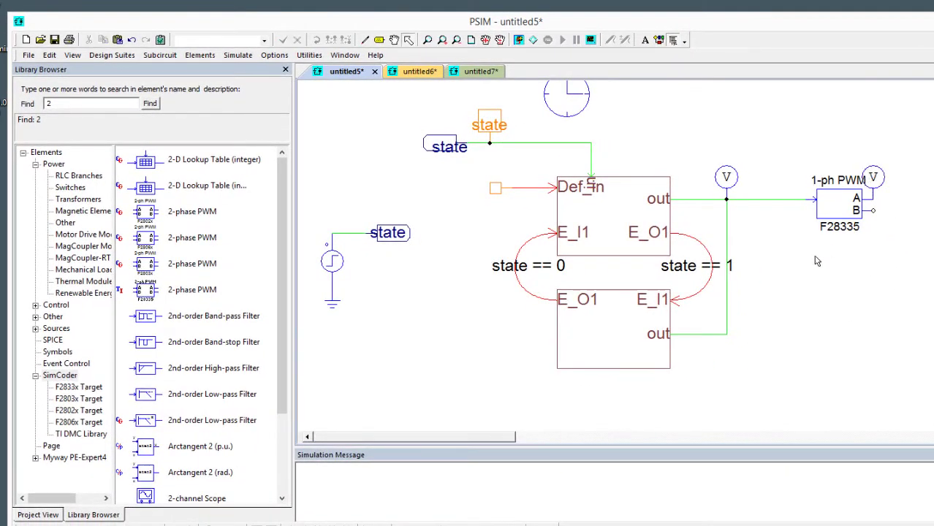
Name the voltage probe on the PWM block's output A pwm
{"action": "double_click", "coordinate": [725, 182]}
{"action": "left_click", "coordinate": [873, 178]}
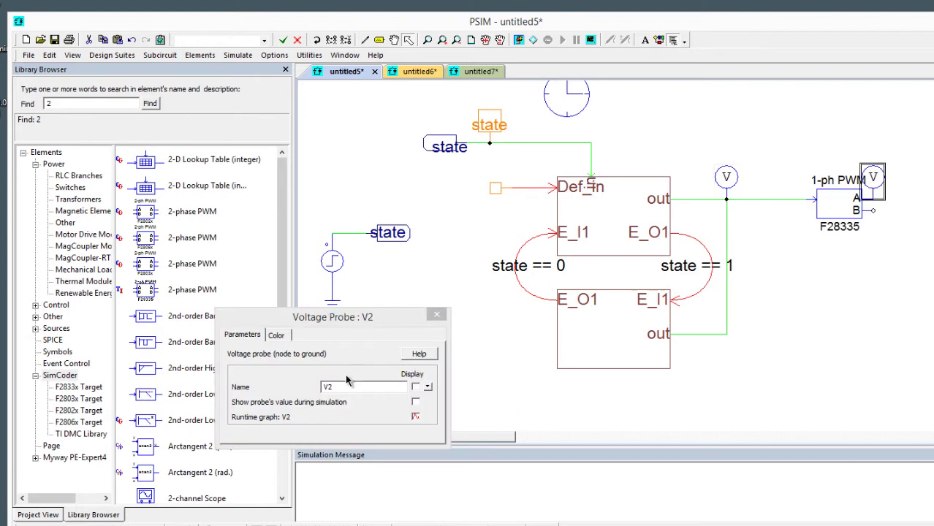
{"action": "double_click", "coordinate": [328, 387]}
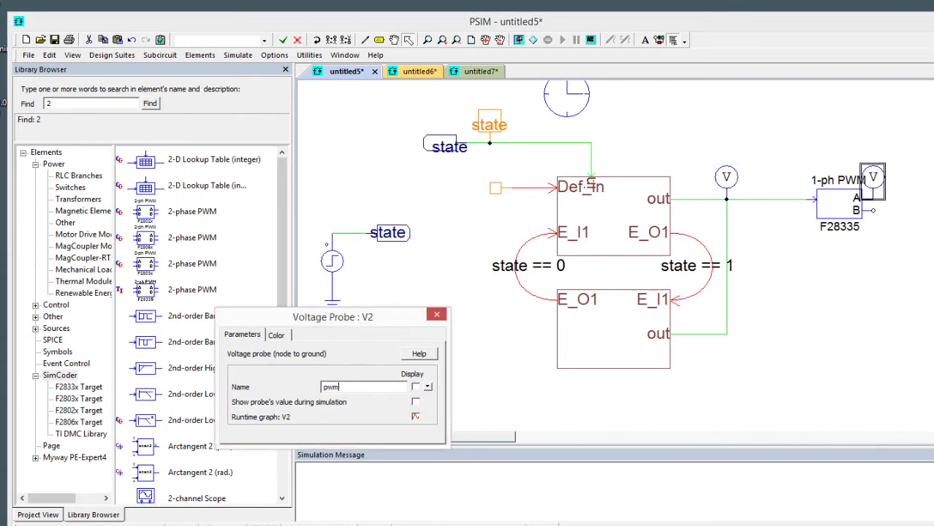
{"action": "left_click", "coordinate": [437, 315]}
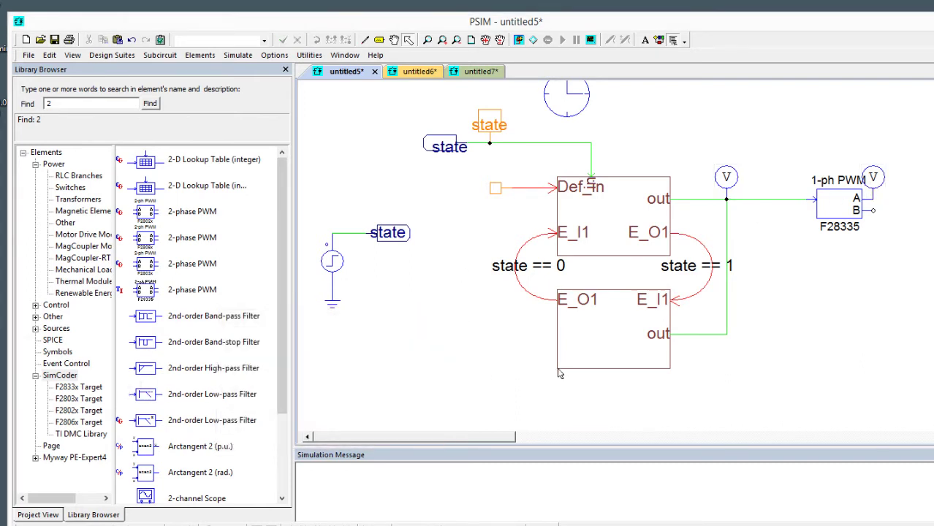
Open the lower state subcircuit and place a constant block to the left of its out port
{"action": "double_click", "coordinate": [589, 359]}
{"action": "key", "text": "ctrl+v"}
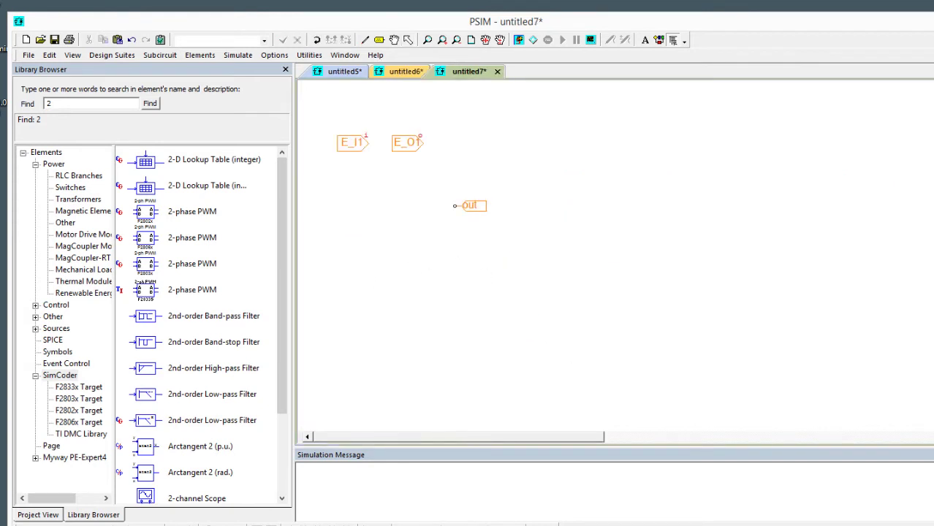
{"action": "left_click", "coordinate": [380, 213]}
{"action": "key", "text": "Escape"}
Set the constant block's value to .5
{"action": "double_click", "coordinate": [376, 218]}
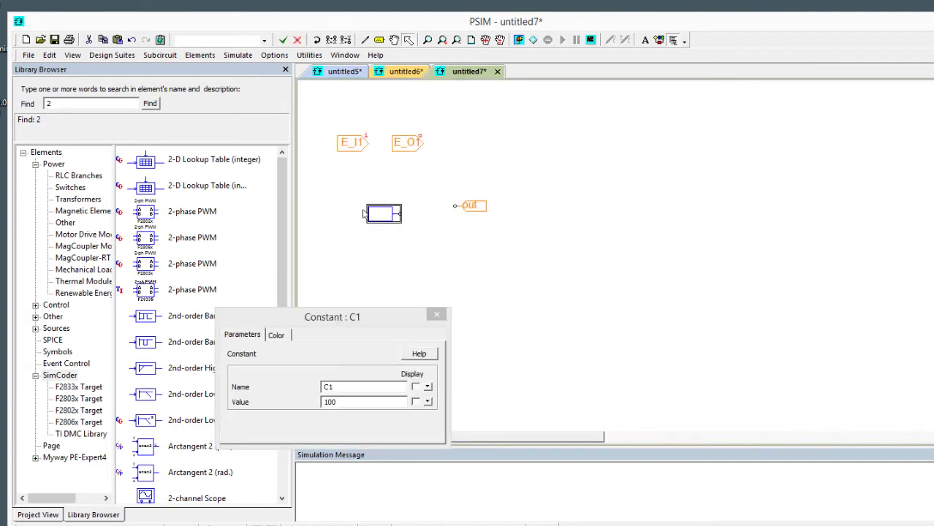
{"action": "left_click", "coordinate": [345, 400]}
{"action": "double_click", "coordinate": [345, 401]}
{"action": "type", "text": "-5"}
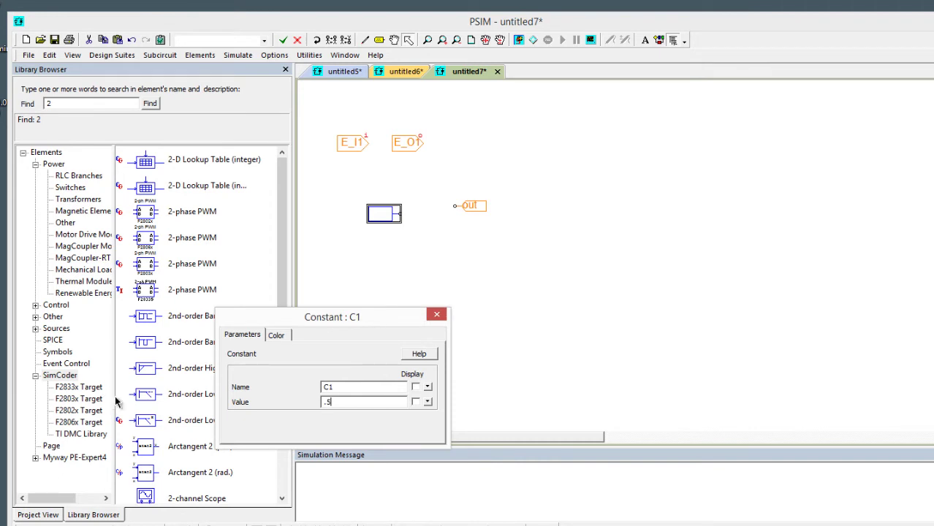
{"action": "left_click", "coordinate": [436, 315]}
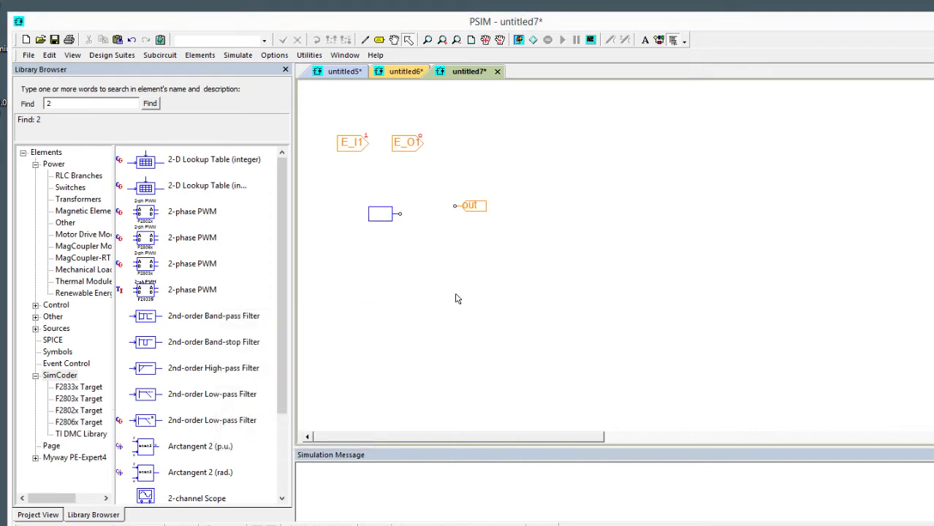
Attach a ZOH block to the lower subcircuit's out port and move the constant block onto the ZOH input
{"action": "key", "text": "z"}
{"action": "key", "text": "z"}
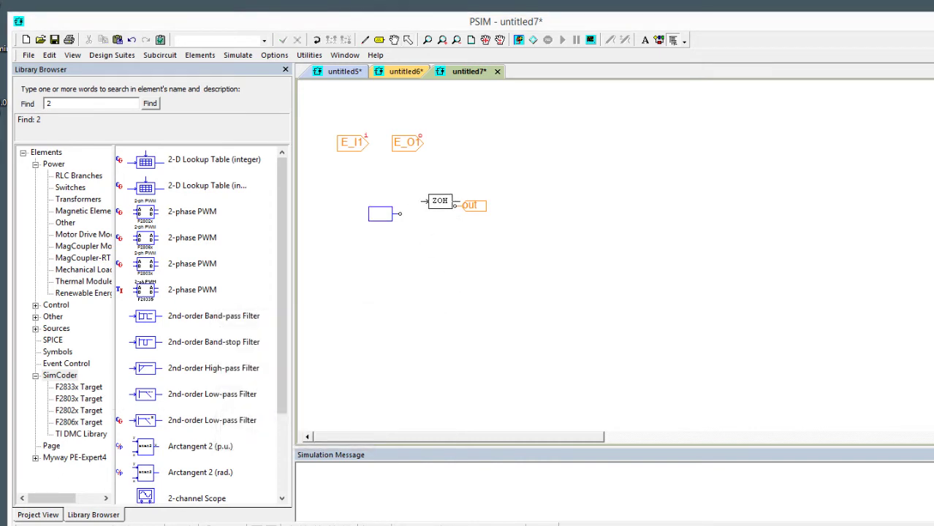
{"action": "left_click", "coordinate": [435, 206]}
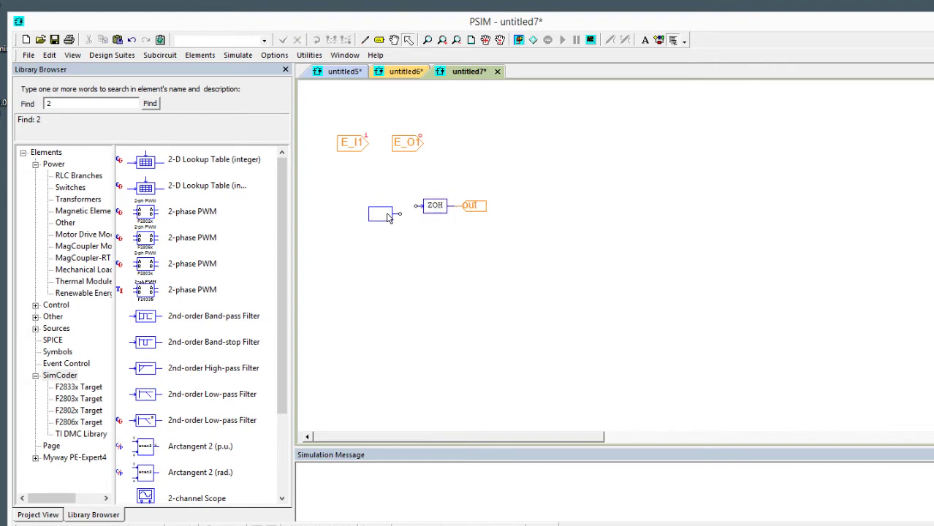
{"action": "left_click_drag", "start_coordinate": [389, 218], "coordinate": [403, 209]}
{"action": "double_click", "coordinate": [404, 210]}
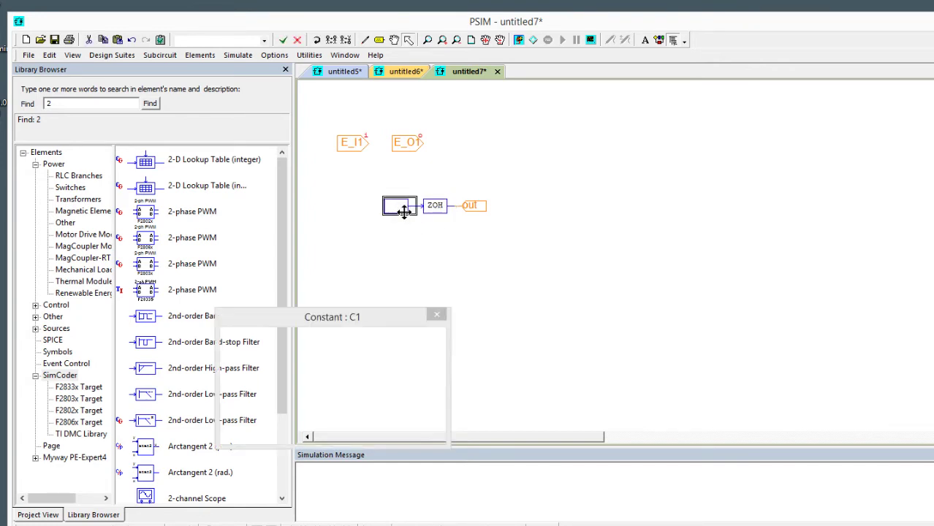
Set the sampling frequency of the lower subcircuit's ZOH block to 10k
{"action": "left_click", "coordinate": [435, 205]}
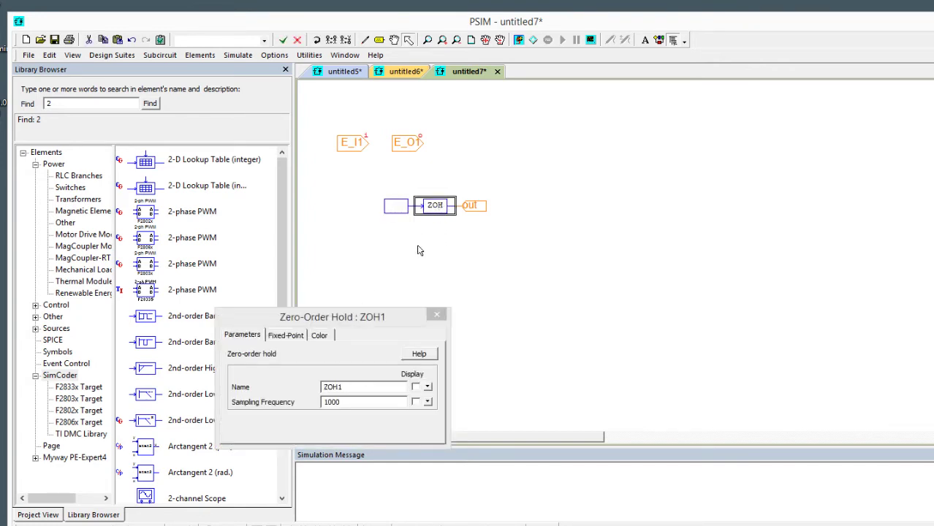
{"action": "double_click", "coordinate": [348, 403]}
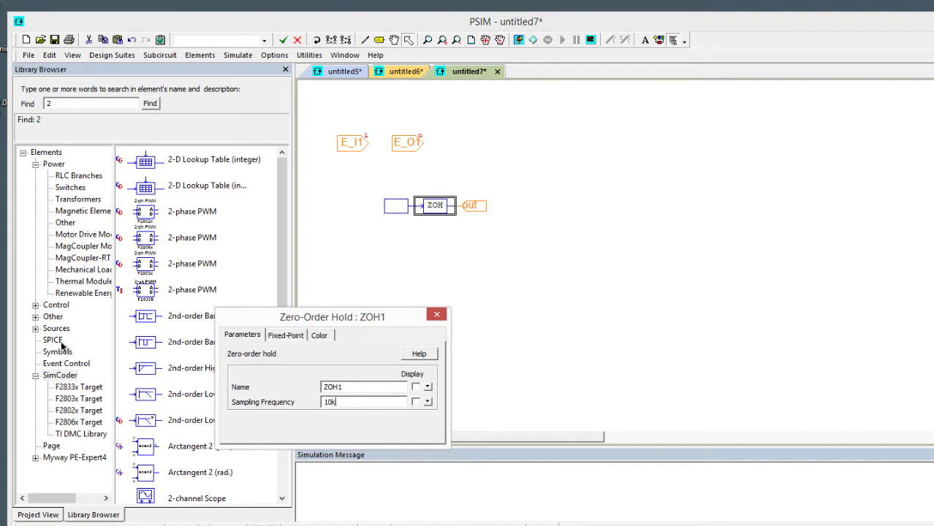
Close the zero-order hold settings and return to the main state machine schematic
{"action": "left_click", "coordinate": [436, 314]}
{"action": "left_click", "coordinate": [543, 293]}
{"action": "left_click", "coordinate": [334, 71]}
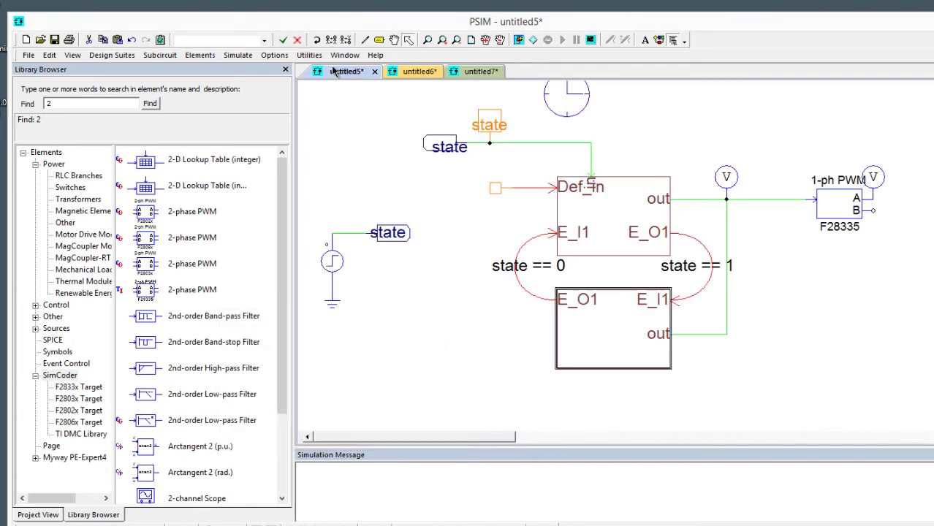
{"action": "left_click", "coordinate": [846, 387]}
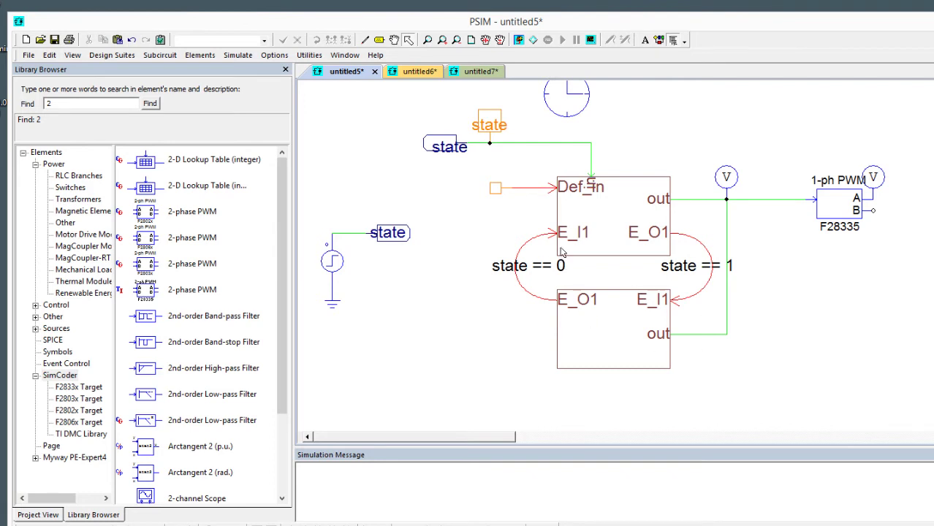
{"action": "left_click_drag", "start_coordinate": [706, 144], "coordinate": [683, 395]}
{"action": "left_click", "coordinate": [829, 409]}
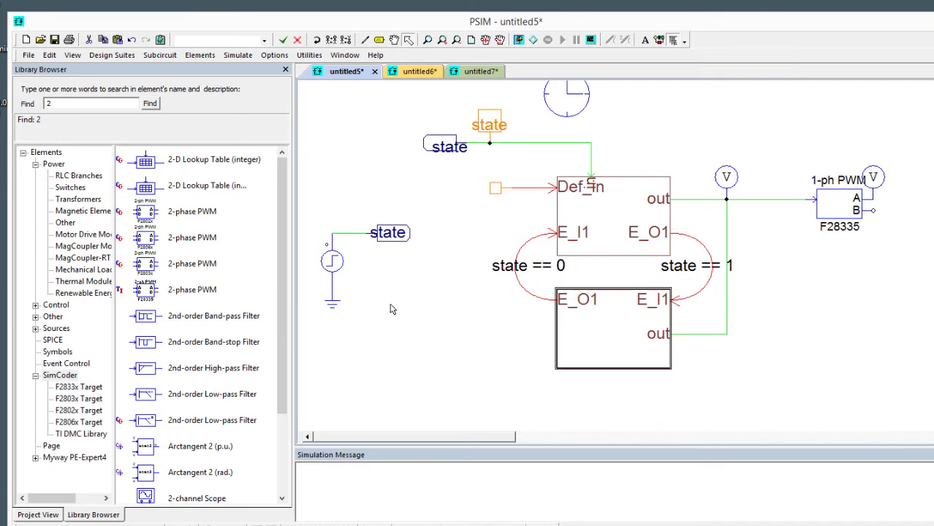
{"action": "left_click_drag", "start_coordinate": [364, 219], "coordinate": [430, 280]}
{"action": "left_click", "coordinate": [337, 292]}
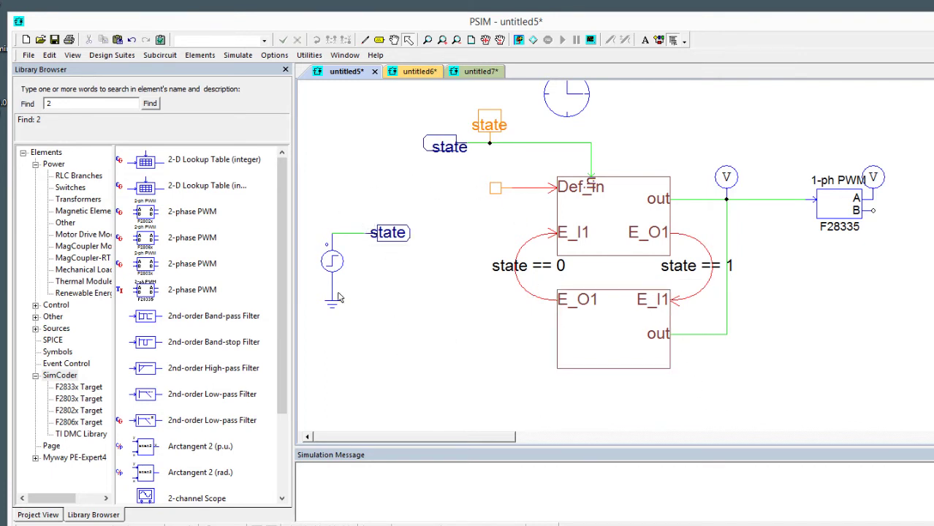
Set the step time (Tstep) of the step voltage source feeding the state label to 1m
{"action": "left_click", "coordinate": [326, 258]}
{"action": "double_click", "coordinate": [335, 259]}
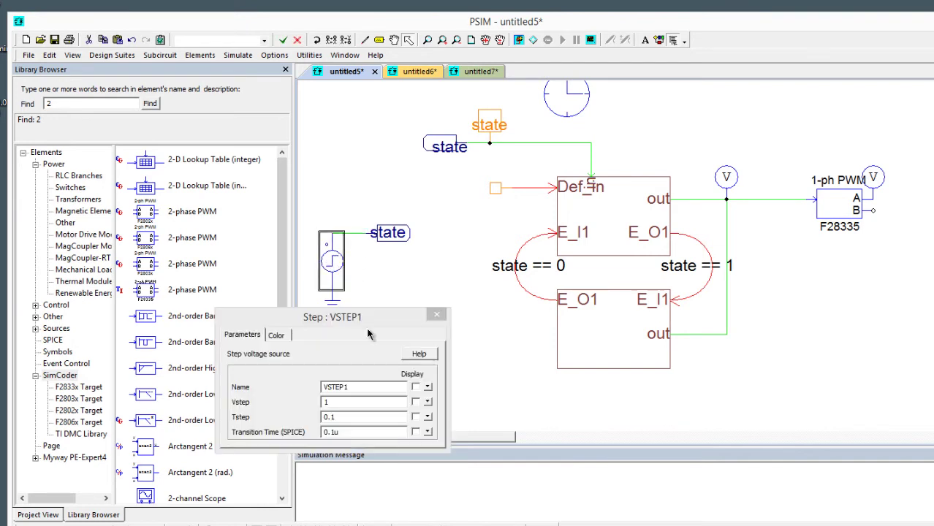
{"action": "left_click", "coordinate": [342, 415]}
{"action": "key", "text": "BackSpace"}
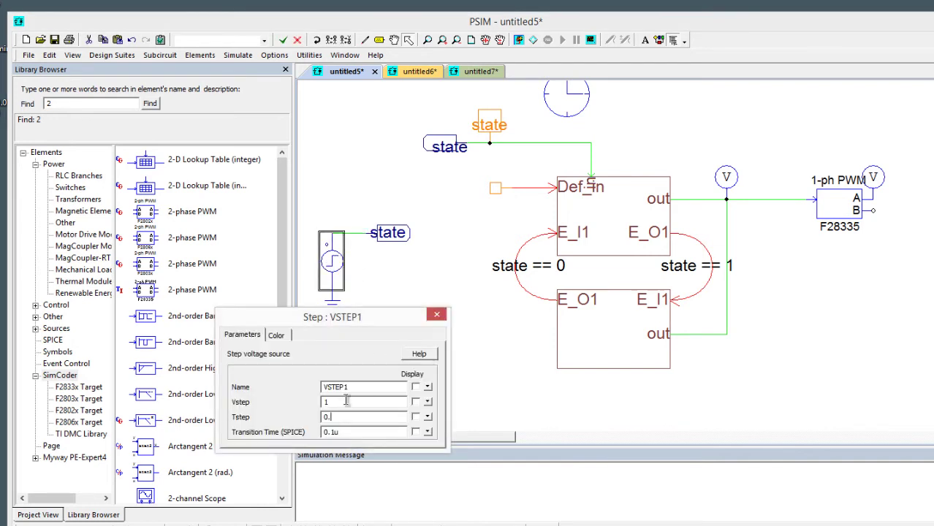
{"action": "left_click_drag", "start_coordinate": [330, 416], "coordinate": [316, 428]}
{"action": "type", "text": "1m"}
{"action": "left_click", "coordinate": [437, 316]}
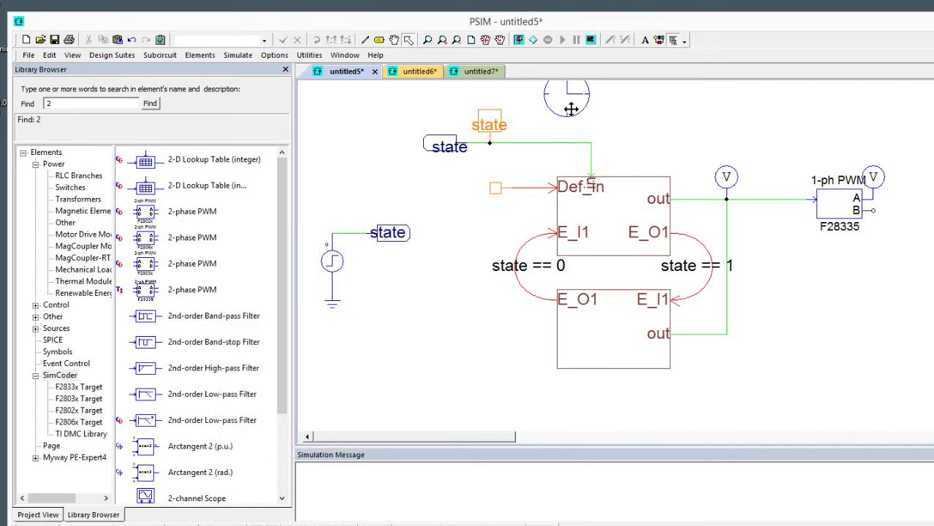
Set the simulation time step to 1E-006 and the total time to 2m
{"action": "double_click", "coordinate": [567, 95]}
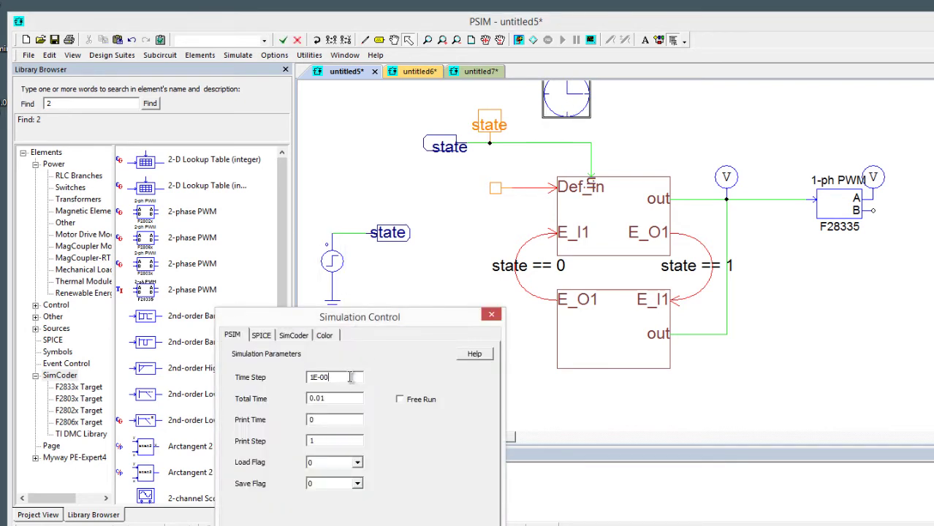
{"action": "type", "text": "6"}
{"action": "left_click_drag", "start_coordinate": [329, 399], "coordinate": [84, 364]}
{"action": "type", "text": "2m"}
{"action": "left_click", "coordinate": [491, 314]}
Set the SimCoder hardware target in the simulation control to F2833x
{"action": "scroll", "coordinate": [455, 256], "scroll_direction": "up", "scroll_amount": 3}
{"action": "right_click", "coordinate": [501, 354]}
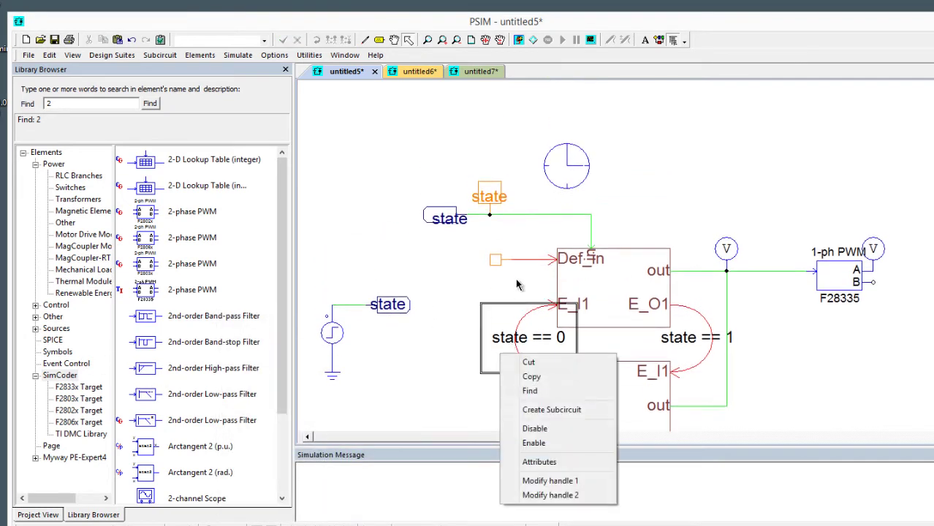
{"action": "left_click", "coordinate": [436, 378]}
{"action": "scroll", "coordinate": [437, 365], "scroll_direction": "down", "scroll_amount": 1}
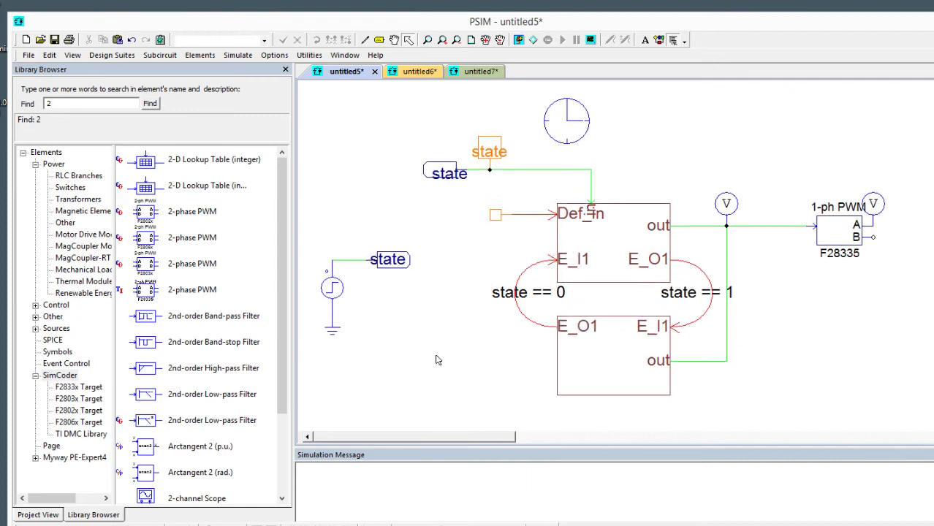
{"action": "double_click", "coordinate": [562, 144]}
{"action": "left_click", "coordinate": [291, 335]}
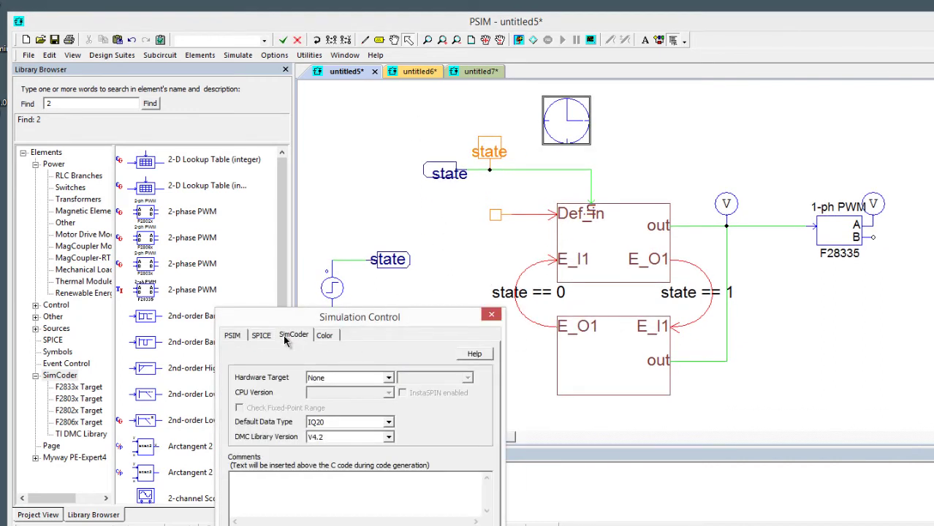
{"action": "left_click", "coordinate": [332, 375]}
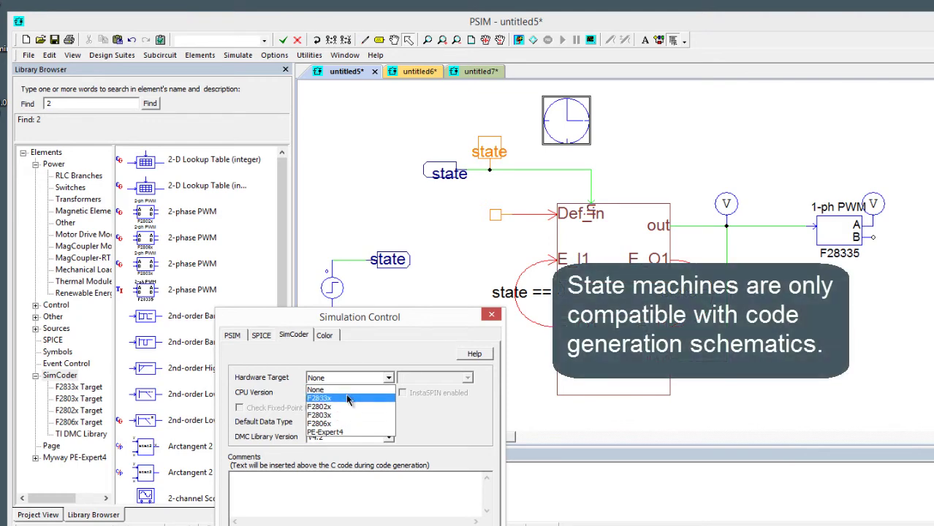
{"action": "left_click", "coordinate": [348, 400]}
{"action": "left_click", "coordinate": [492, 315]}
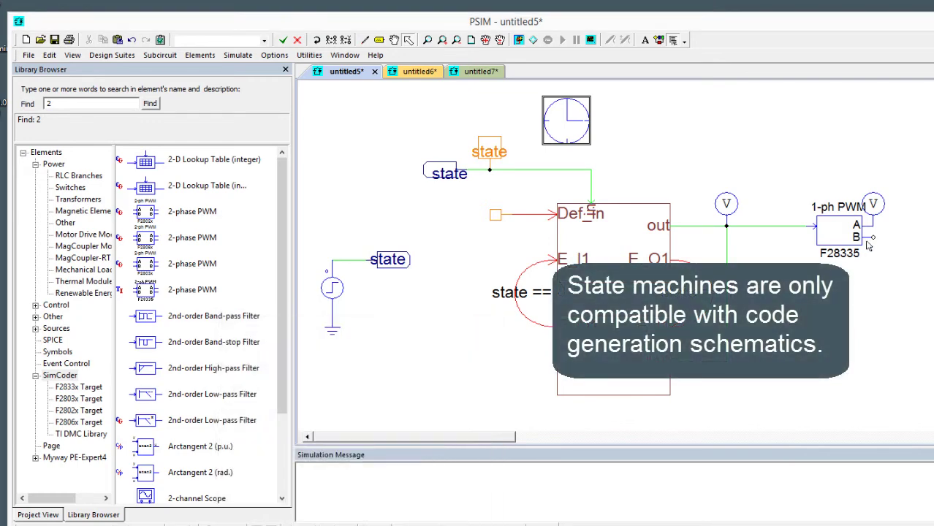
{"action": "left_click", "coordinate": [503, 245]}
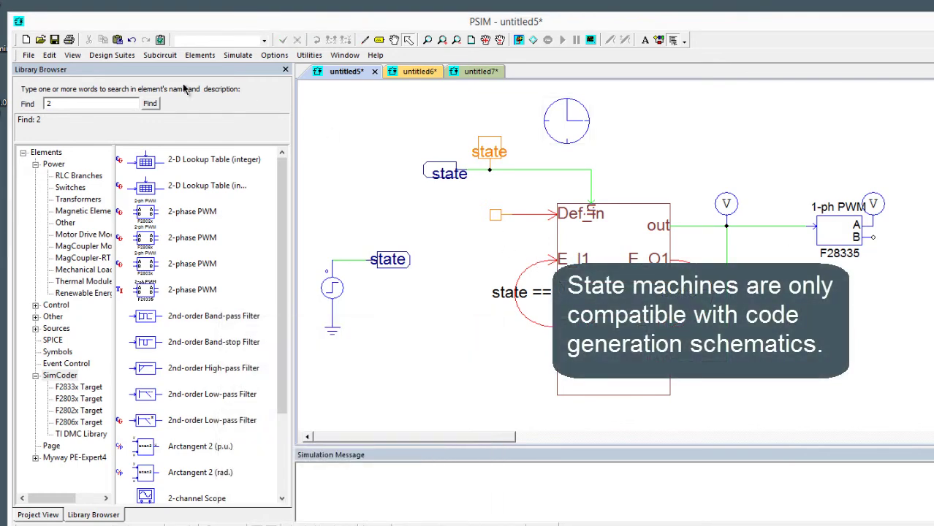
Save the schematics as vidstatemachine.psimsch, sub1.psimsch and sub2.psimsch and run the simulation
{"action": "left_click", "coordinate": [54, 39]}
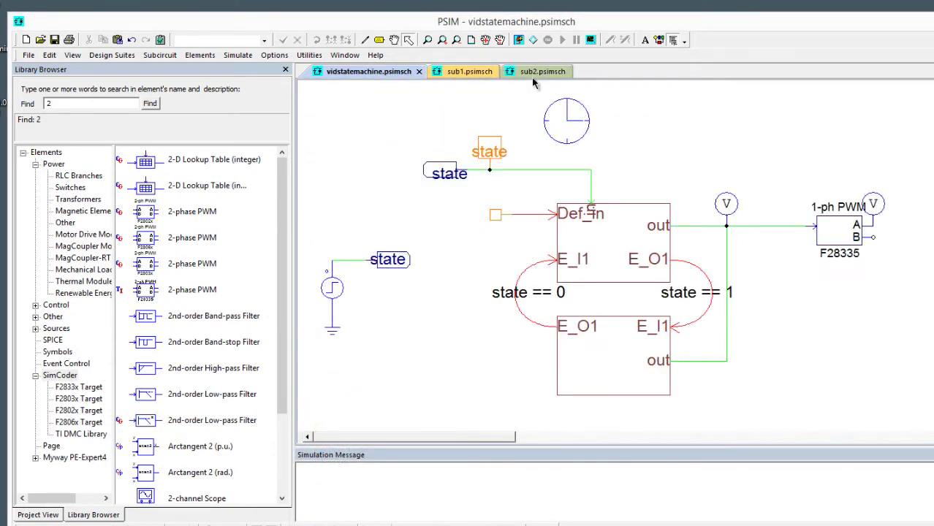
{"action": "left_click", "coordinate": [519, 40]}
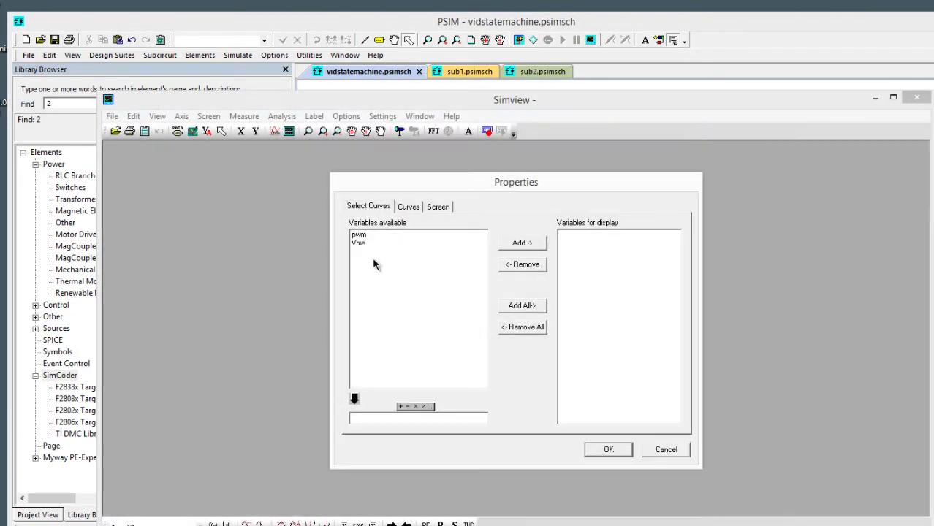
Plot the pwm curve in Simview and add a second screen below it showing Vma
{"action": "double_click", "coordinate": [362, 235]}
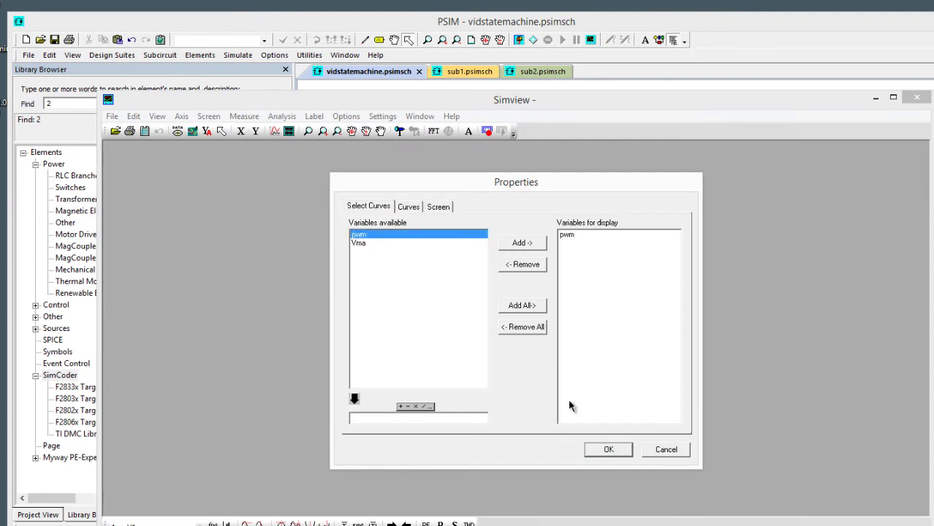
{"action": "left_click", "coordinate": [606, 448]}
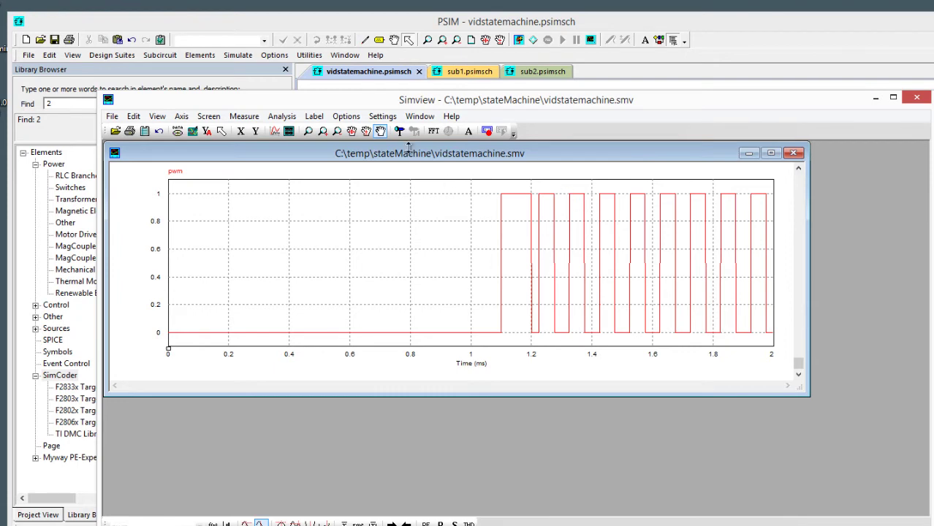
{"action": "left_click", "coordinate": [289, 131]}
{"action": "double_click", "coordinate": [362, 246]}
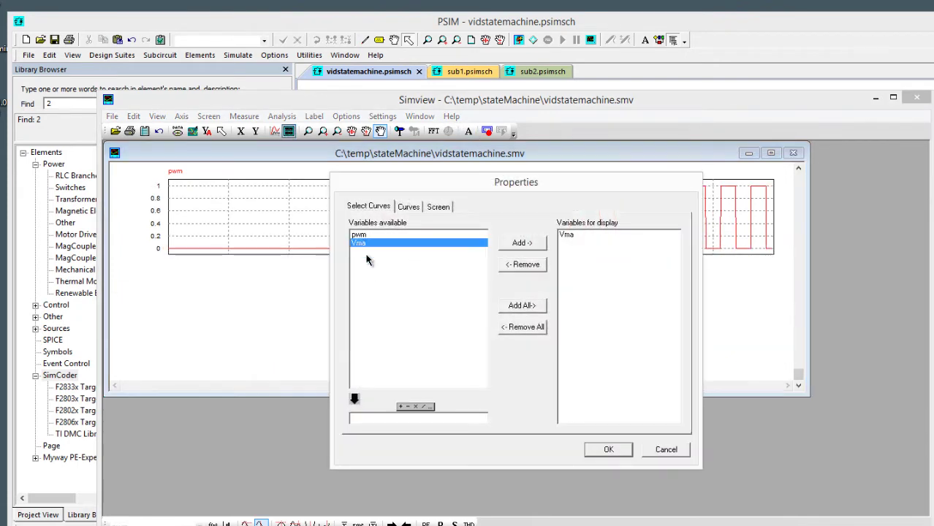
{"action": "left_click", "coordinate": [611, 449]}
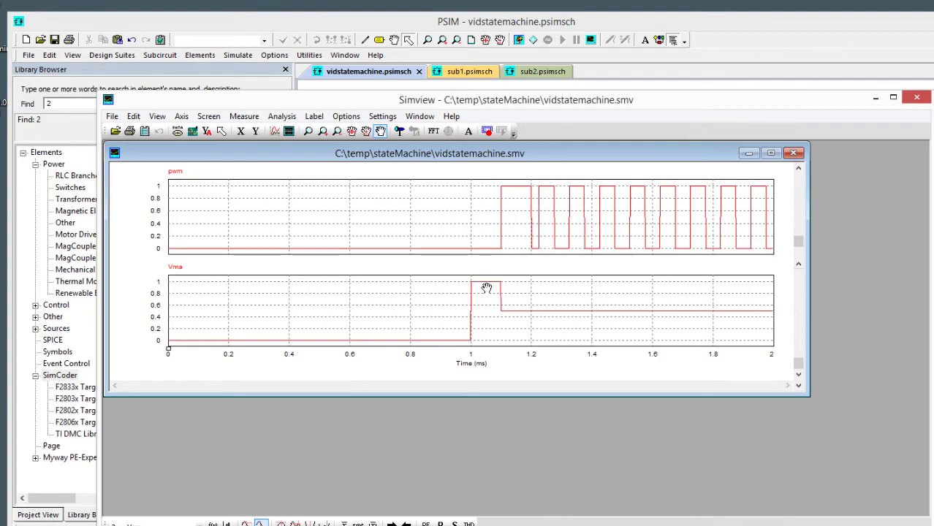
Maximize the graph inside Simview, shrink the window and place it beside the schematic to compare waveforms with the state machine
{"action": "left_click_drag", "start_coordinate": [496, 100], "coordinate": [441, 401]}
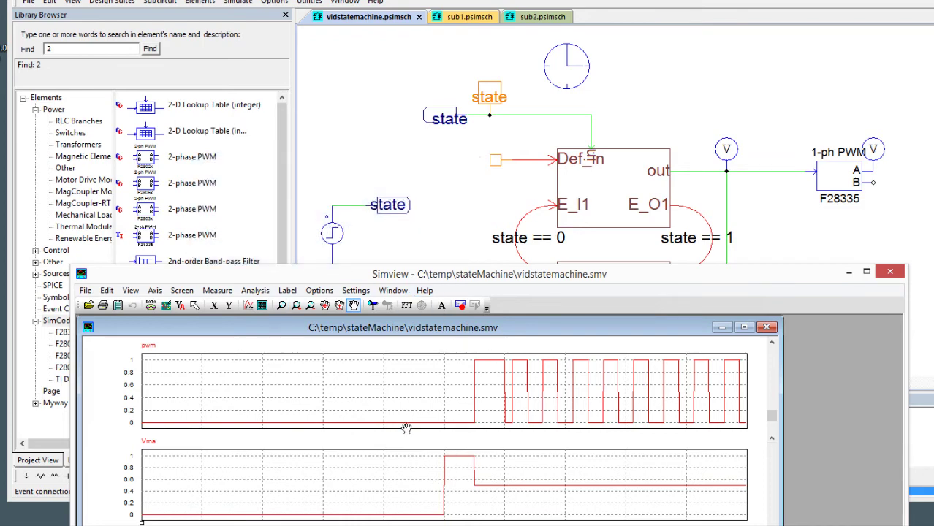
{"action": "left_click_drag", "start_coordinate": [475, 275], "coordinate": [468, 30]}
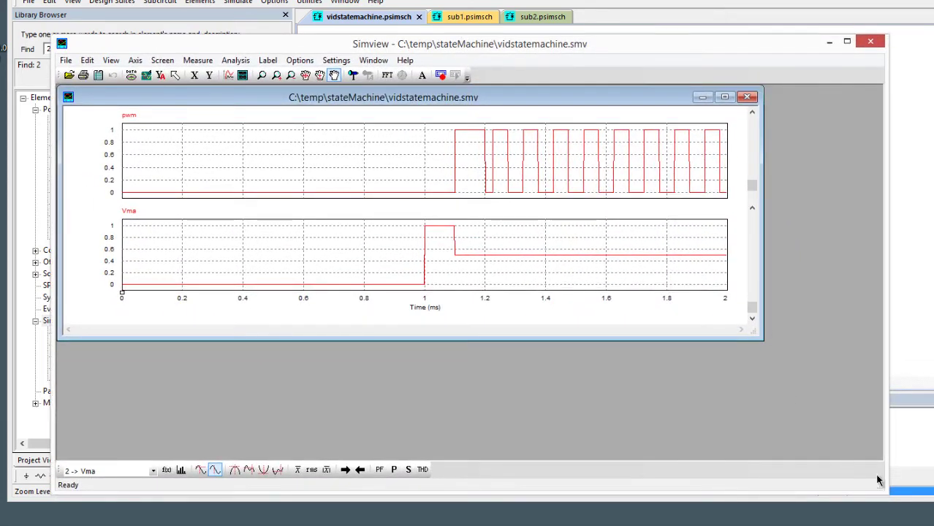
{"action": "double_click", "coordinate": [644, 97]}
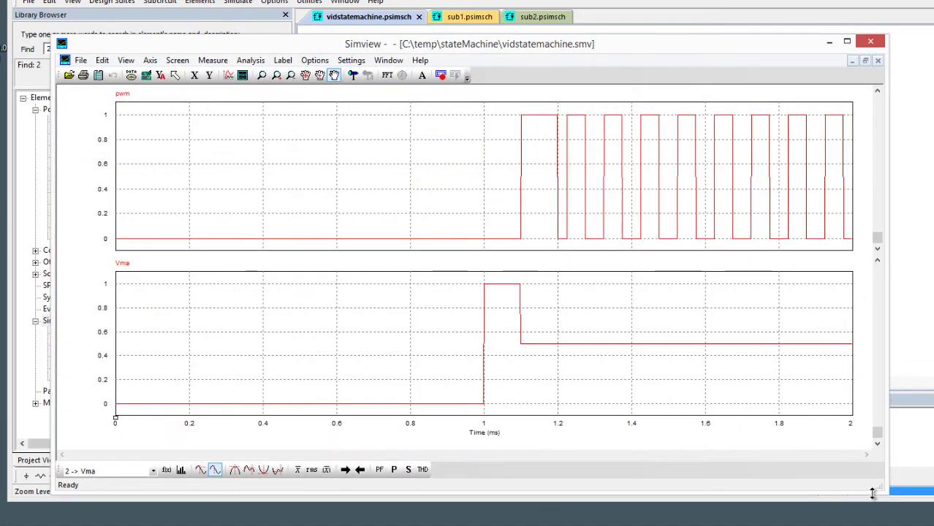
{"action": "left_click_drag", "start_coordinate": [880, 494], "coordinate": [519, 465]}
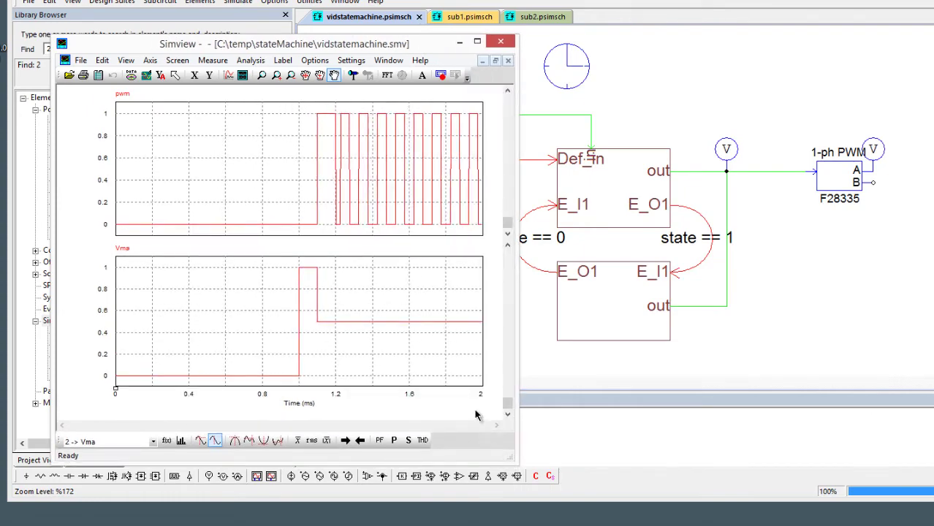
{"action": "left_click_drag", "start_coordinate": [411, 48], "coordinate": [264, 49]}
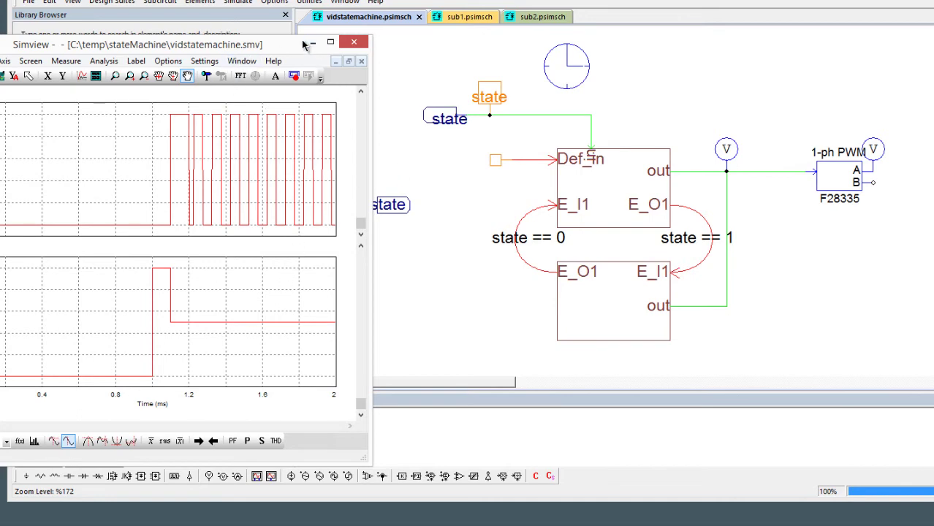
{"action": "left_click_drag", "start_coordinate": [258, 49], "coordinate": [263, 70]}
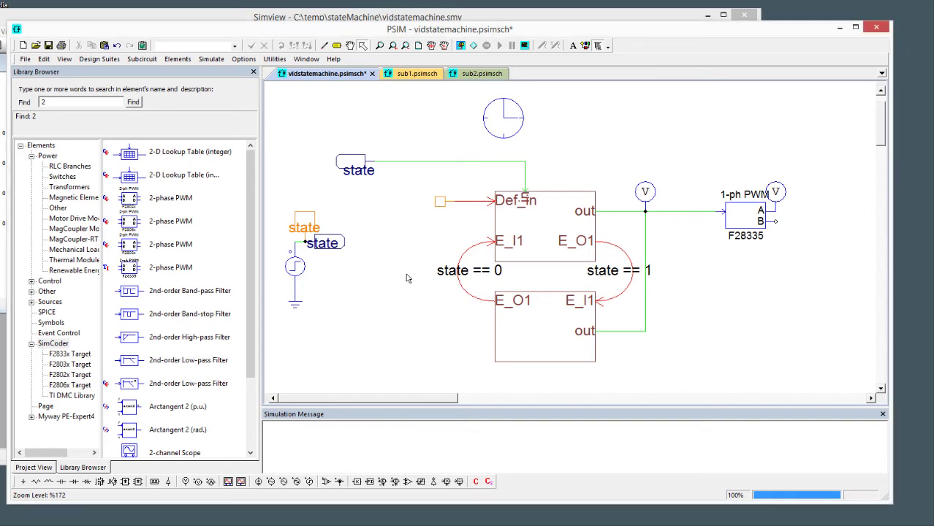
Rerun the simulation, view the pwm and Vma curves and check the two state labels in the main schematic
{"action": "left_click", "coordinate": [460, 45]}
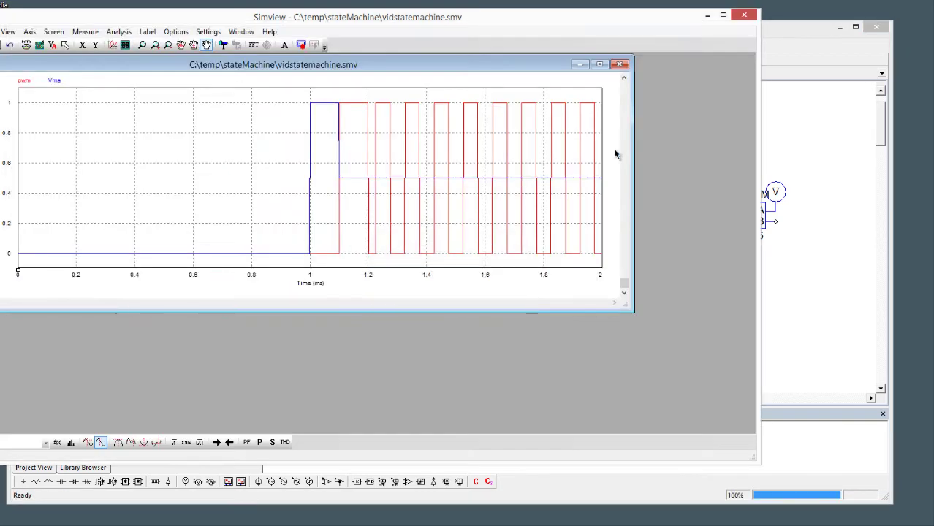
{"action": "left_click", "coordinate": [796, 301]}
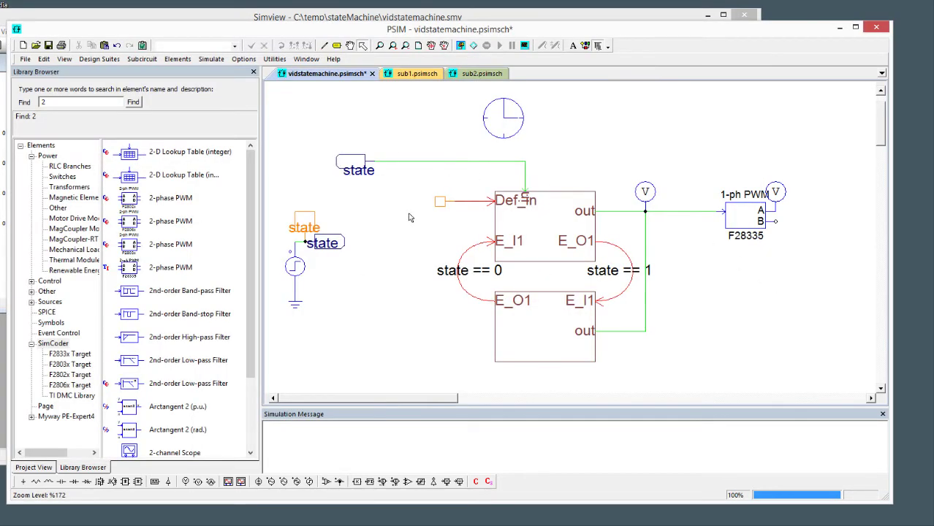
{"action": "left_click", "coordinate": [335, 239]}
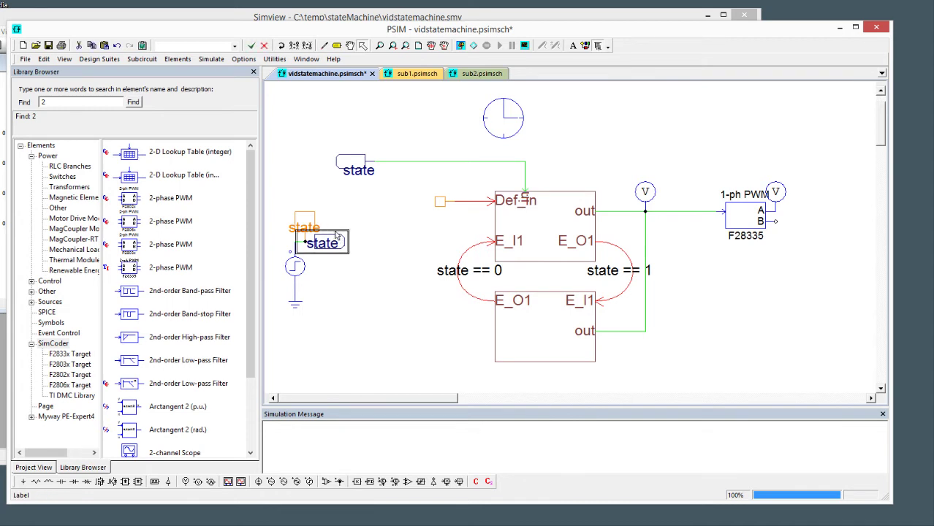
{"action": "left_click", "coordinate": [355, 164]}
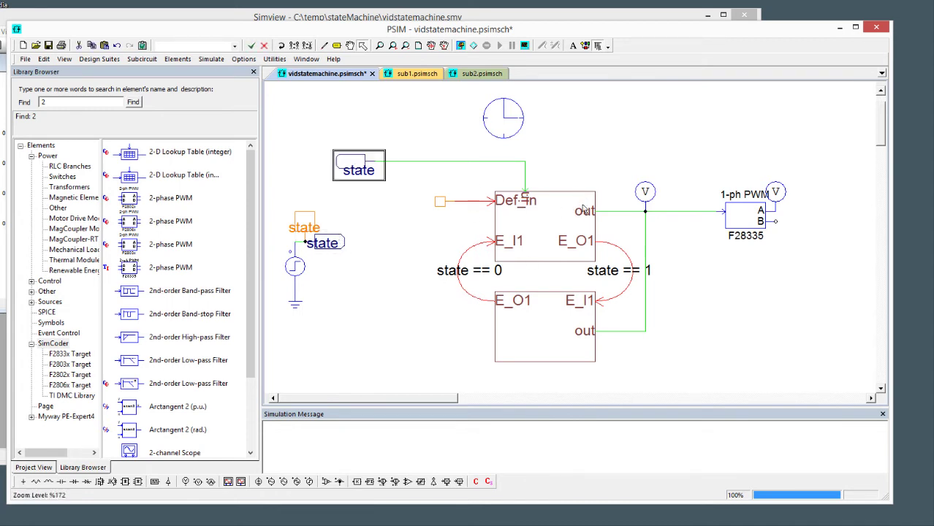
Open the upper state subcircuit and replace its in port with a constant block at the ZOH input
{"action": "double_click", "coordinate": [561, 226]}
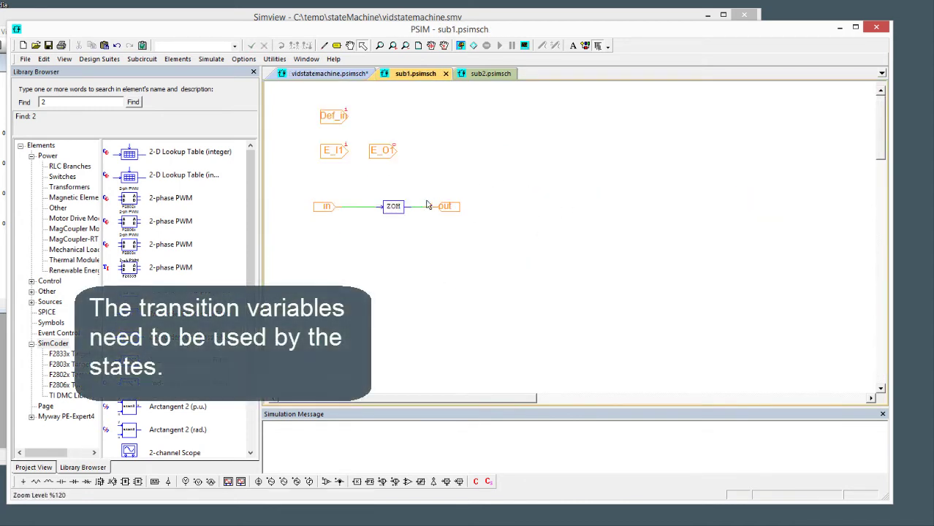
{"action": "left_click_drag", "start_coordinate": [330, 208], "coordinate": [337, 211]}
{"action": "left_click", "coordinate": [345, 221]}
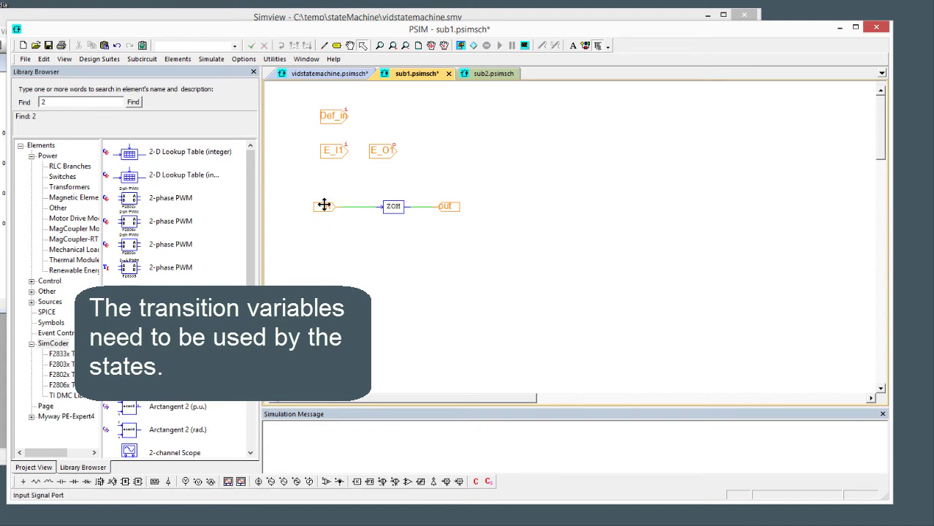
{"action": "left_click", "coordinate": [324, 206]}
{"action": "key", "text": "Delete"}
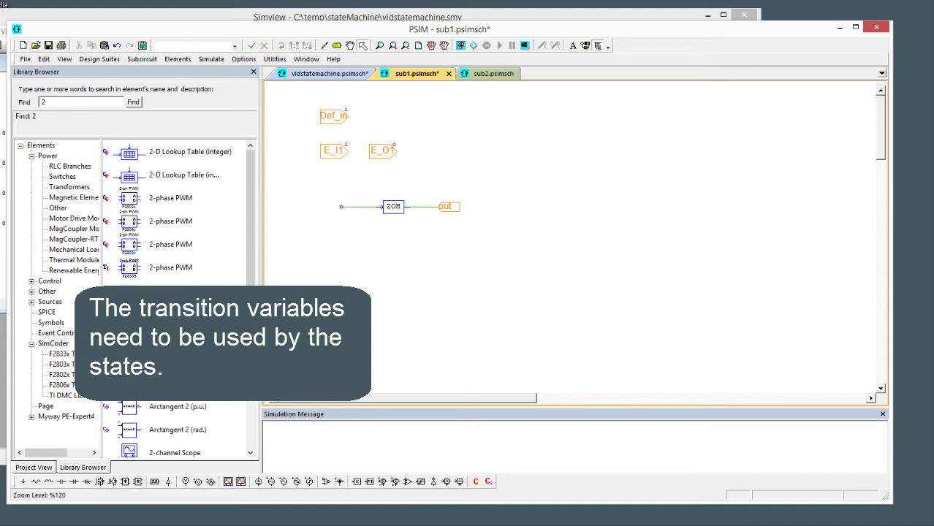
{"action": "key", "text": "c"}
{"action": "left_click", "coordinate": [327, 207]}
{"action": "key", "text": "Escape"}
Set the value of the upper subcircuit's constant block to 0
{"action": "double_click", "coordinate": [332, 211]}
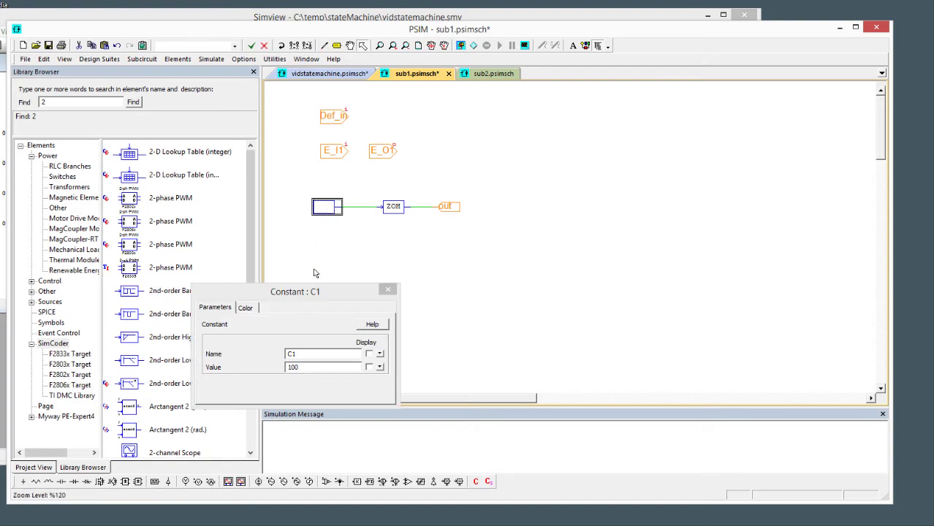
{"action": "double_click", "coordinate": [323, 365]}
{"action": "type", "text": "0"}
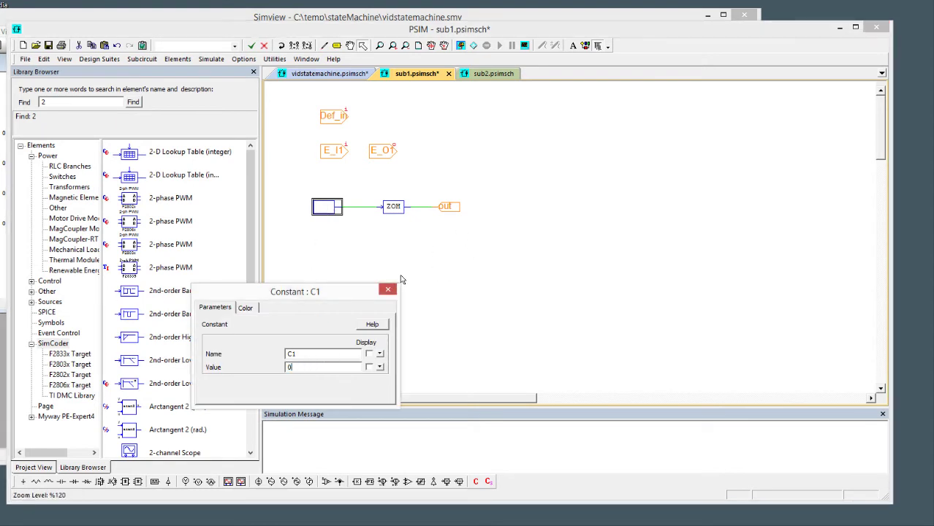
Return to the main state machine schematic and try to run the simulation
{"action": "left_click", "coordinate": [389, 290]}
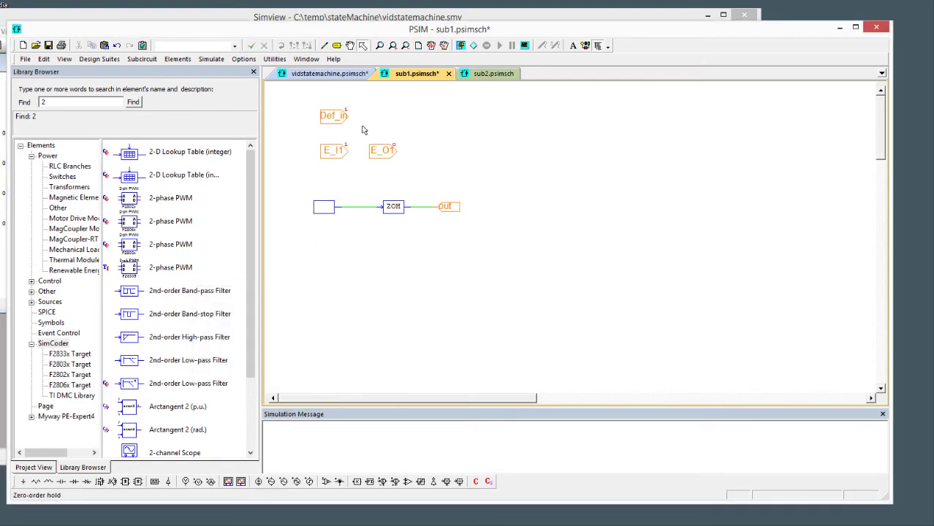
{"action": "left_click", "coordinate": [353, 74]}
{"action": "left_click", "coordinate": [461, 45]}
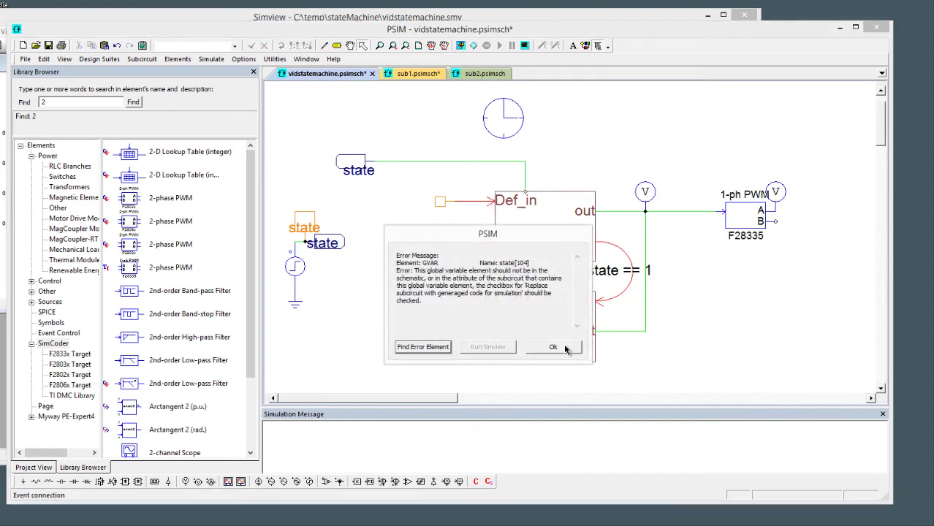
{"action": "left_click", "coordinate": [556, 347]}
Open the upper state subcircuit in a pane beside the main schematic and check its constant block's value
{"action": "double_click", "coordinate": [524, 223]}
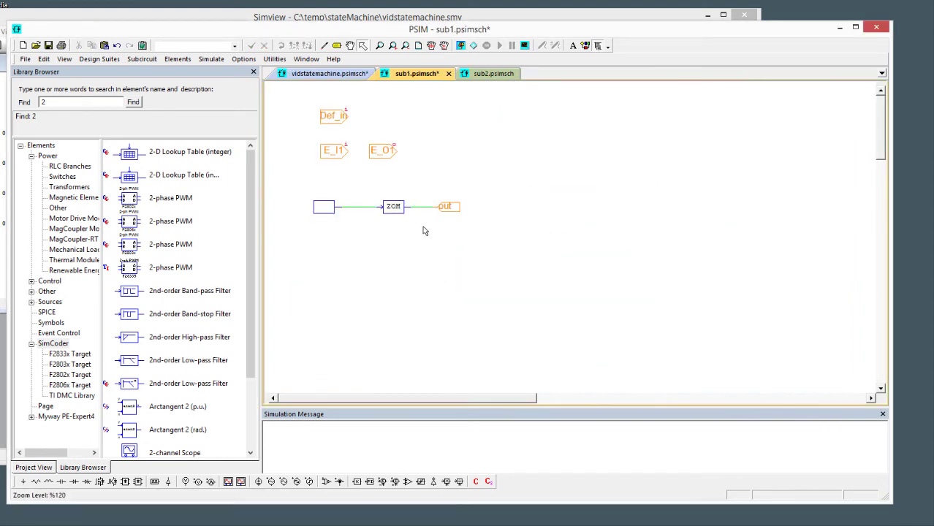
{"action": "left_click_drag", "start_coordinate": [396, 79], "coordinate": [396, 195]}
{"action": "left_click", "coordinate": [325, 75]}
{"action": "left_click", "coordinate": [704, 274]}
{"action": "left_click_drag", "start_coordinate": [399, 268], "coordinate": [433, 264]}
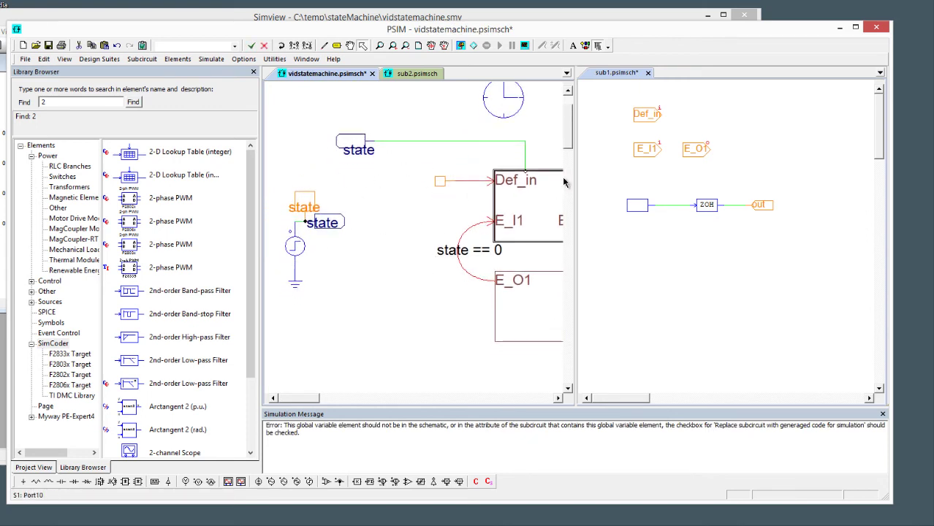
{"action": "left_click", "coordinate": [729, 223]}
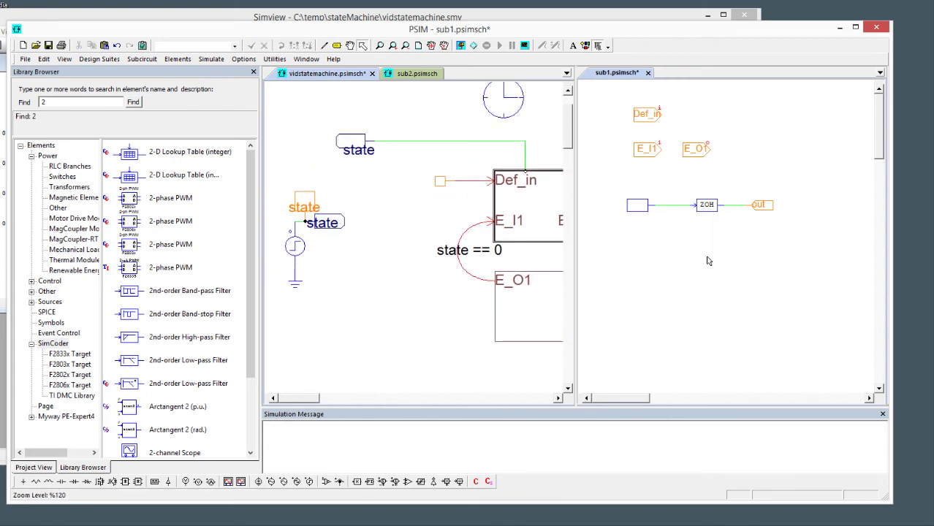
{"action": "double_click", "coordinate": [637, 205]}
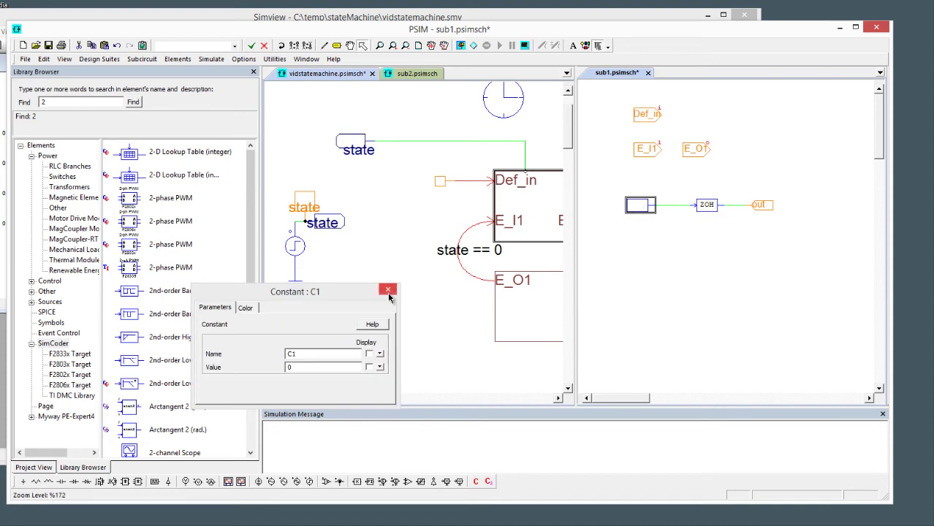
{"action": "left_click", "coordinate": [386, 291]}
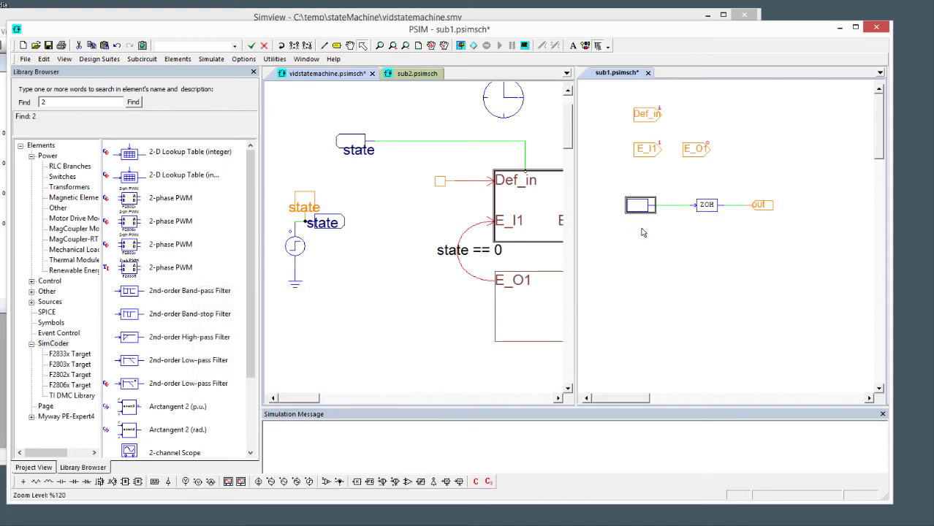
Place an F28335 Stop PWM block below the ZOH block in the upper state subcircuit
{"action": "left_click", "coordinate": [66, 356]}
{"action": "left_click", "coordinate": [182, 244]}
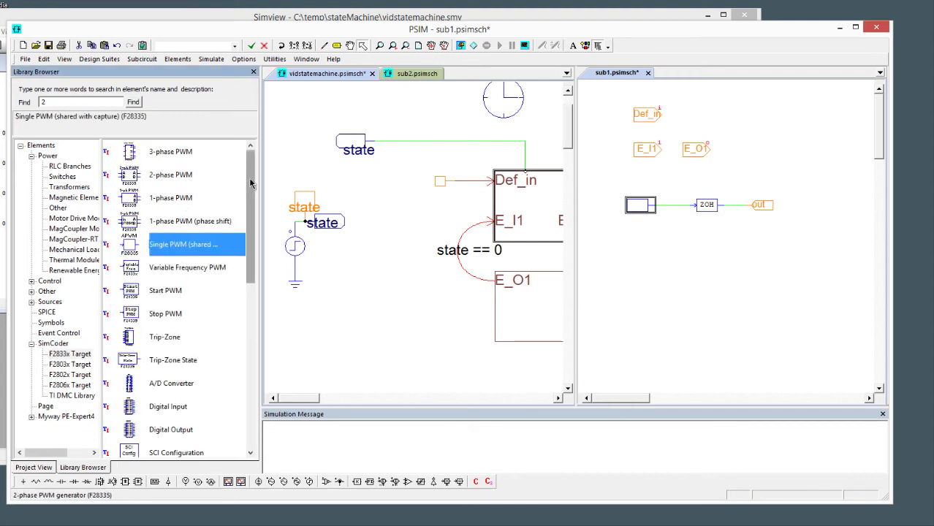
{"action": "mouse_move", "coordinate": [251, 183]}
{"action": "left_mouse_down"}
{"action": "mouse_move", "coordinate": [253, 334]}
{"action": "mouse_move", "coordinate": [252, 195]}
{"action": "left_mouse_up"}
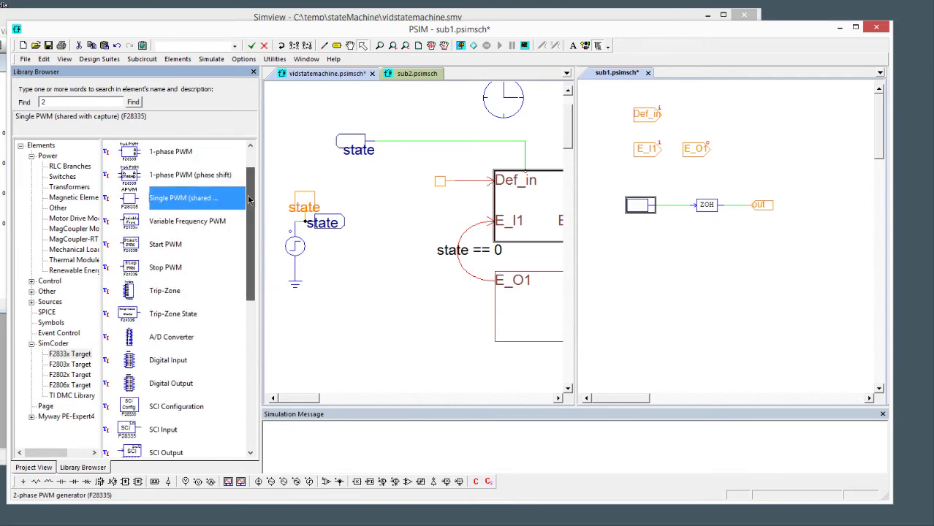
{"action": "left_click", "coordinate": [165, 270]}
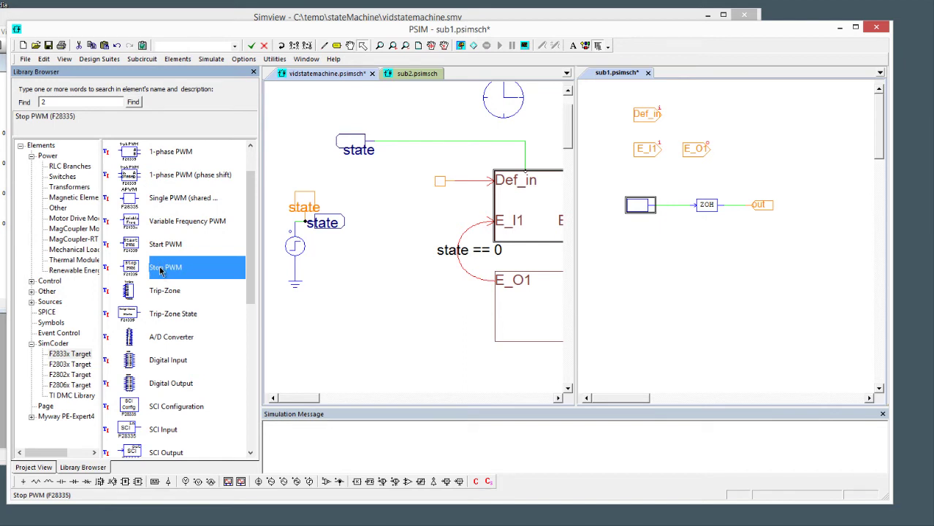
{"action": "left_click", "coordinate": [151, 264]}
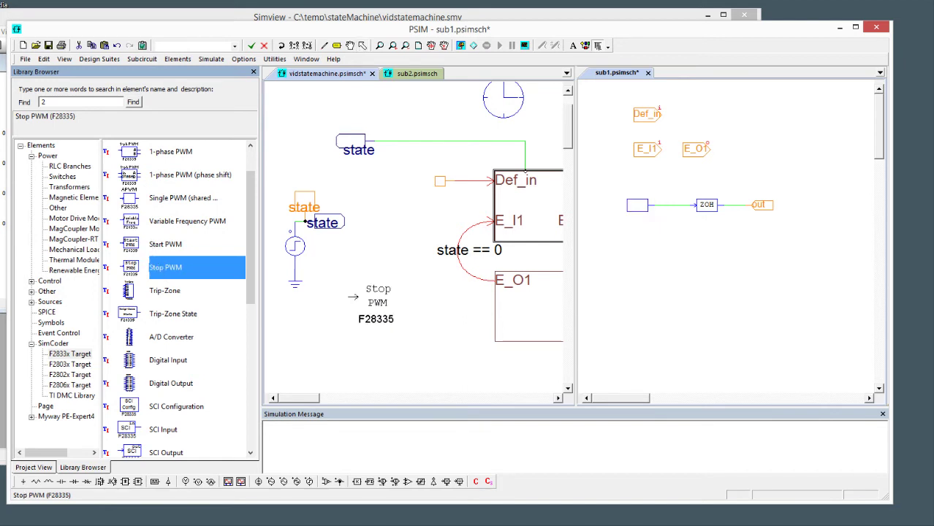
{"action": "left_click", "coordinate": [649, 275]}
{"action": "key", "text": "Escape"}
{"action": "left_click", "coordinate": [665, 280]}
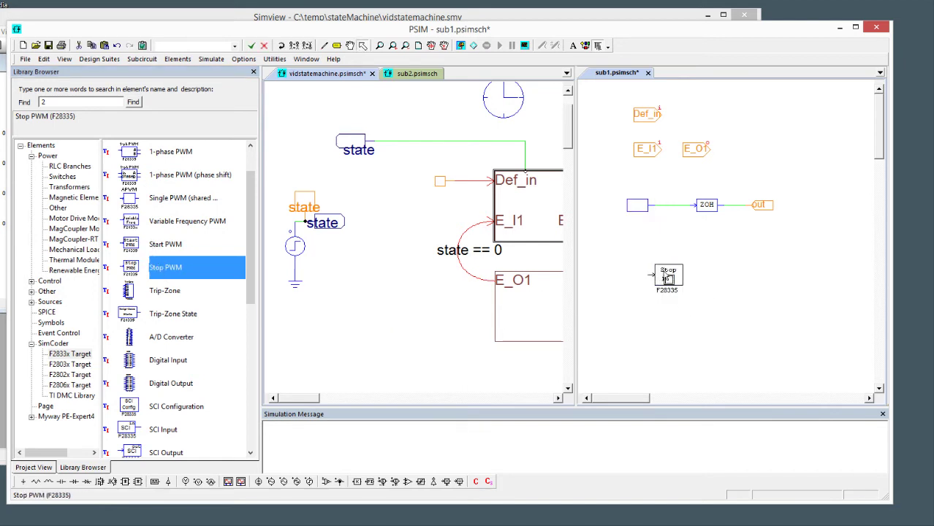
{"action": "left_click_drag", "start_coordinate": [665, 279], "coordinate": [731, 270]}
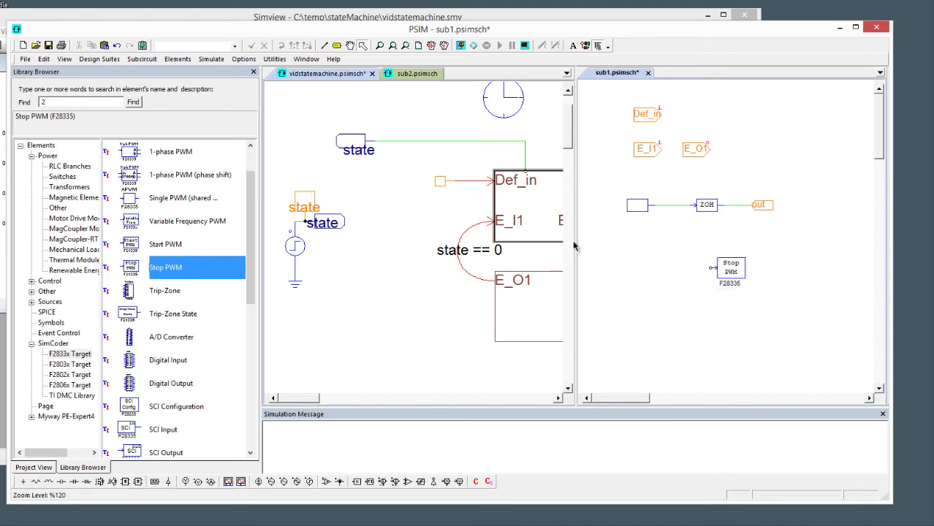
Connect an input signal port named in, located on the subcircuit's top edge, to the Stop PWM block through a NOT gate
{"action": "key", "text": "i"}
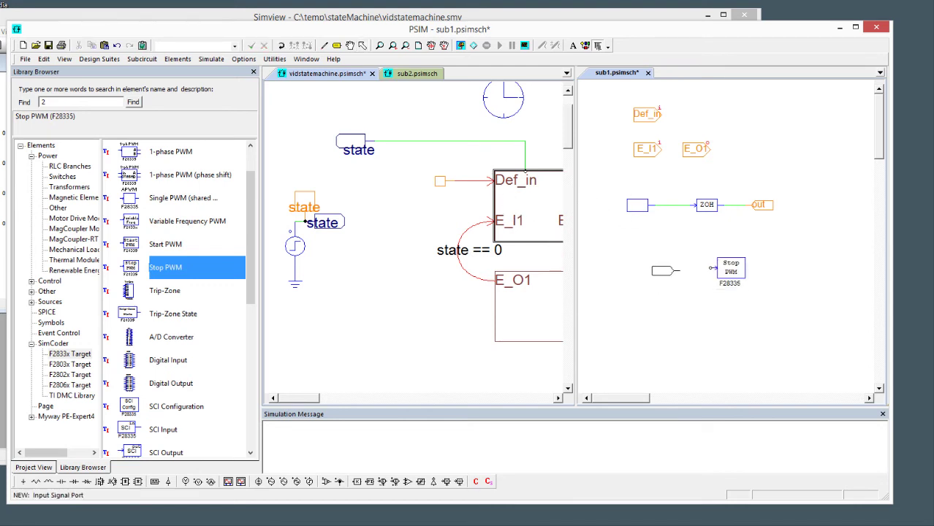
{"action": "left_click", "coordinate": [703, 269]}
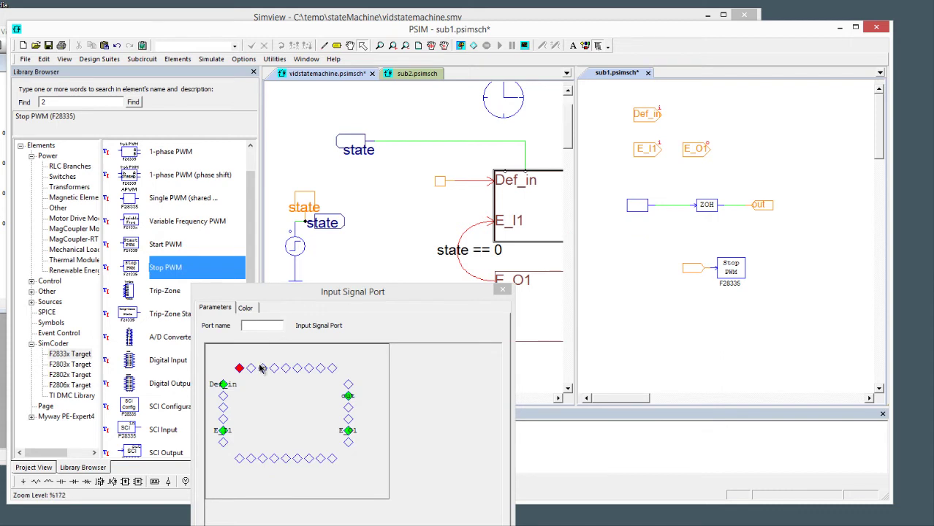
{"action": "left_click", "coordinate": [504, 287]}
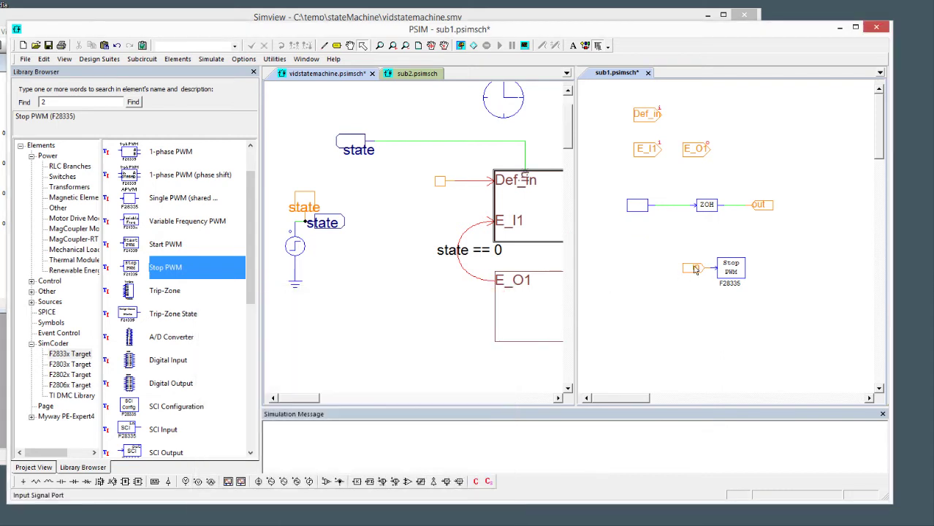
{"action": "left_click_drag", "start_coordinate": [698, 271], "coordinate": [637, 272]}
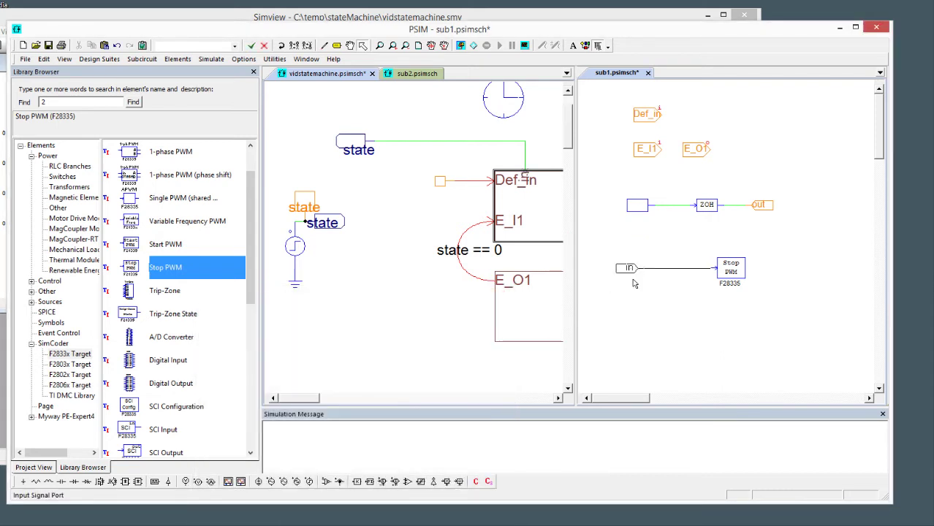
{"action": "left_click", "coordinate": [629, 272]}
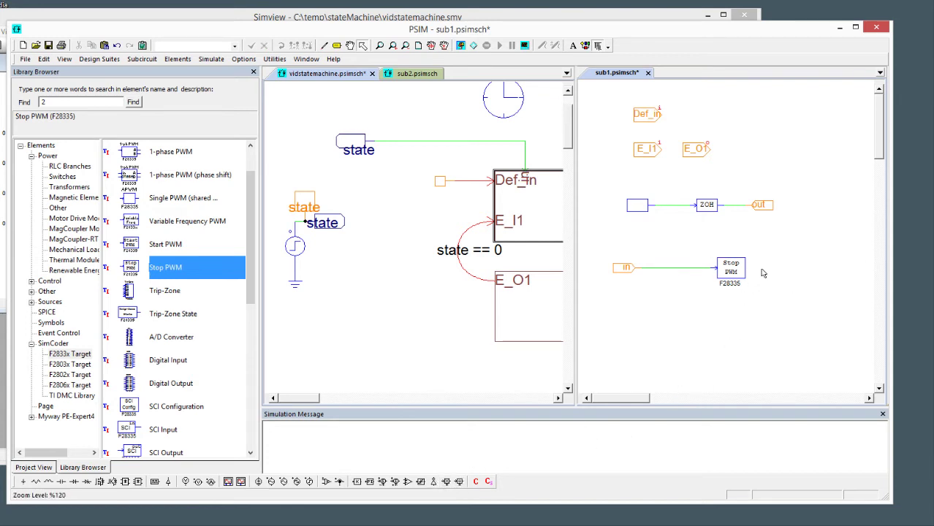
{"action": "left_click", "coordinate": [445, 483]}
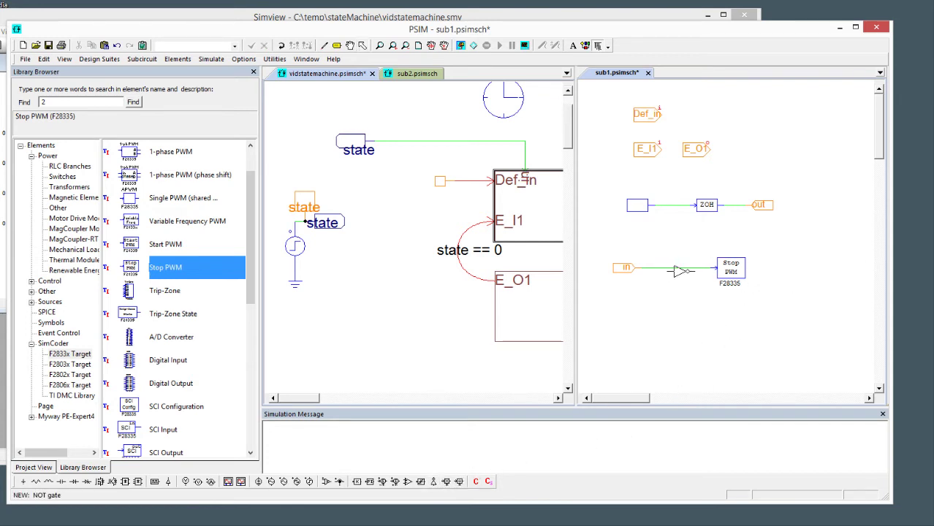
{"action": "left_click", "coordinate": [691, 270]}
Insert a copy of the ZOH block between the in port and the NOT gate, shifting the port outward to make room
{"action": "left_click", "coordinate": [706, 205]}
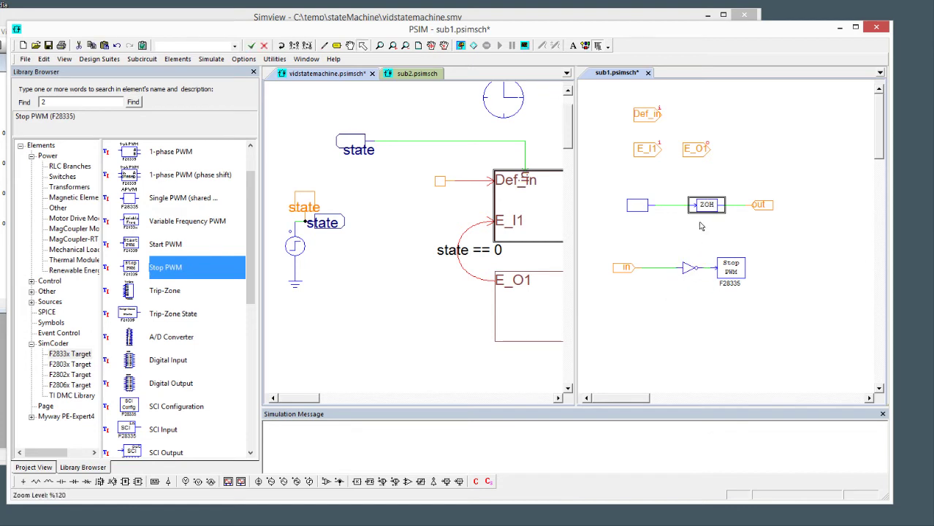
{"action": "key", "text": "ctrl+c"}
{"action": "key", "text": "ctrl+v"}
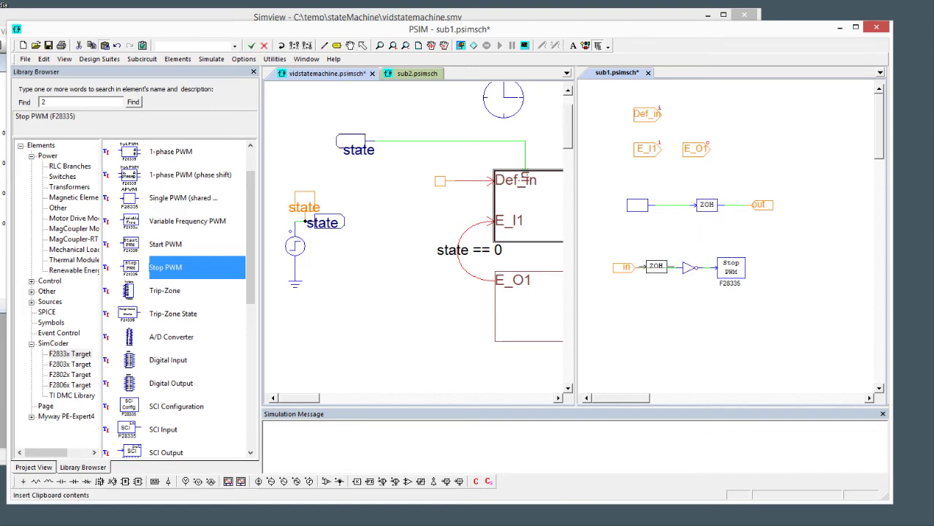
{"action": "key", "text": "Escape"}
{"action": "left_click_drag", "start_coordinate": [627, 268], "coordinate": [598, 267]}
{"action": "left_click", "coordinate": [700, 206]}
{"action": "key", "text": "ctrl+c"}
{"action": "key", "text": "ctrl+v"}
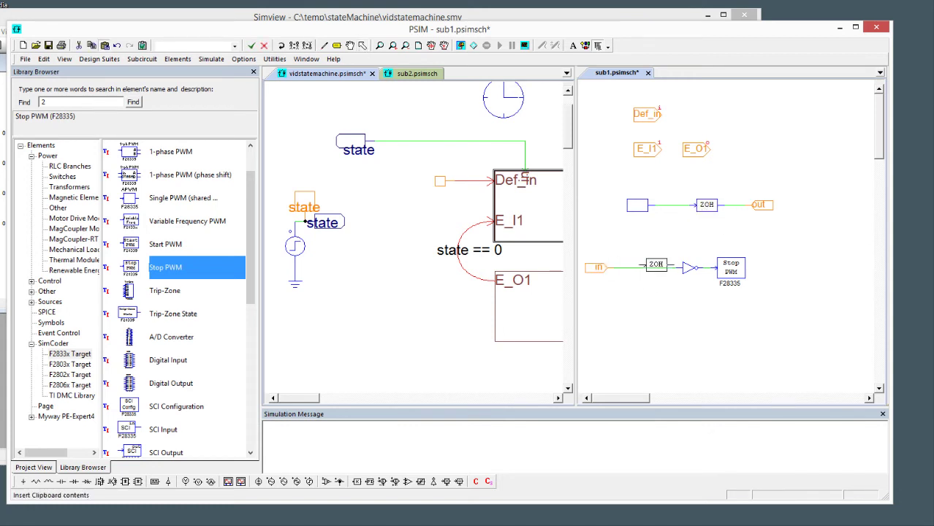
{"action": "left_click", "coordinate": [650, 268]}
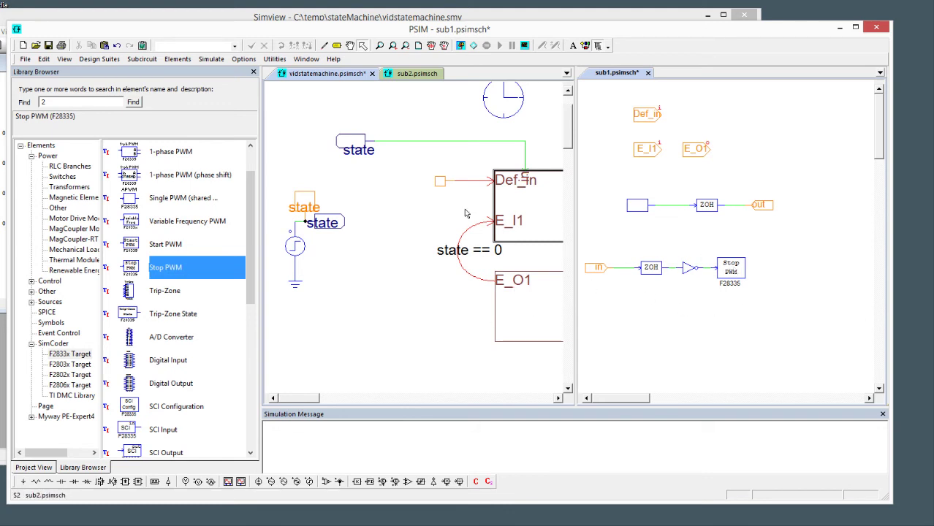
Show sub2 beside the main schematic and add an input signal port named in on the subcircuit's left edge
{"action": "left_click_drag", "start_coordinate": [416, 73], "coordinate": [678, 83]}
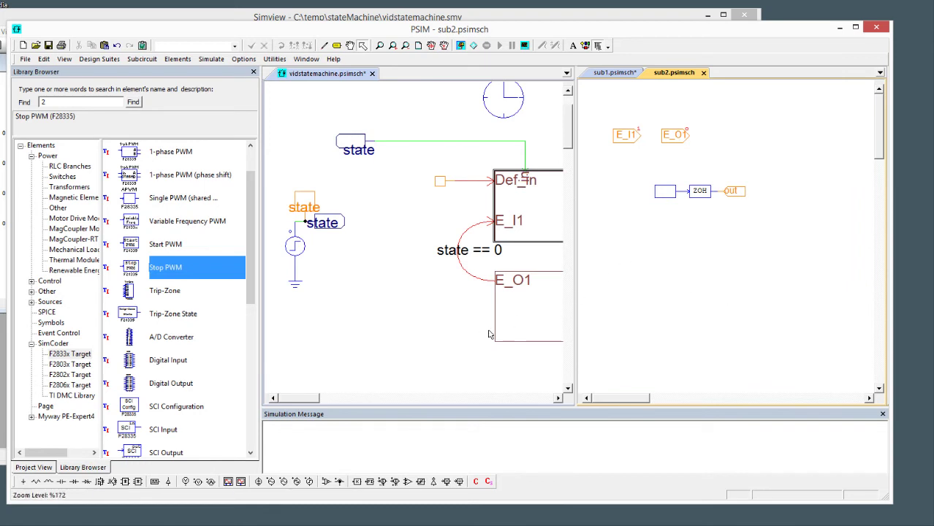
{"action": "left_click", "coordinate": [654, 241]}
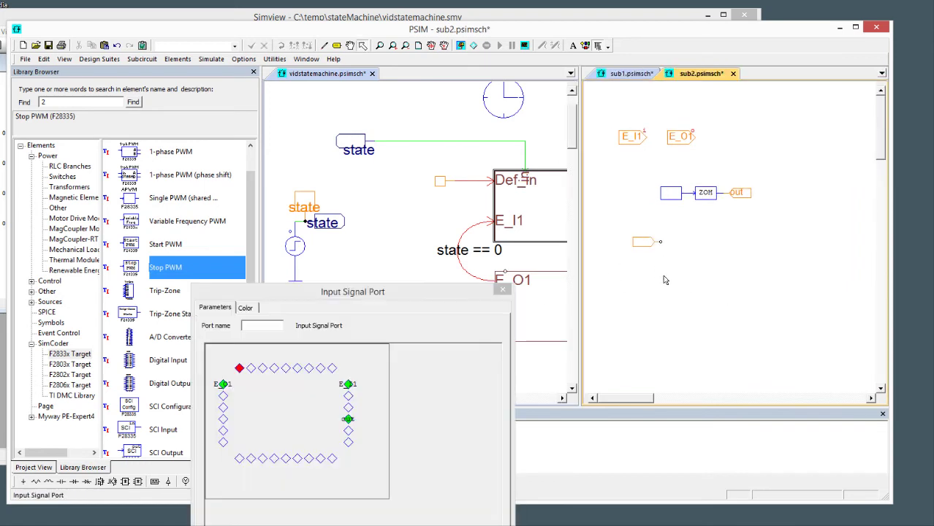
{"action": "left_click", "coordinate": [223, 418]}
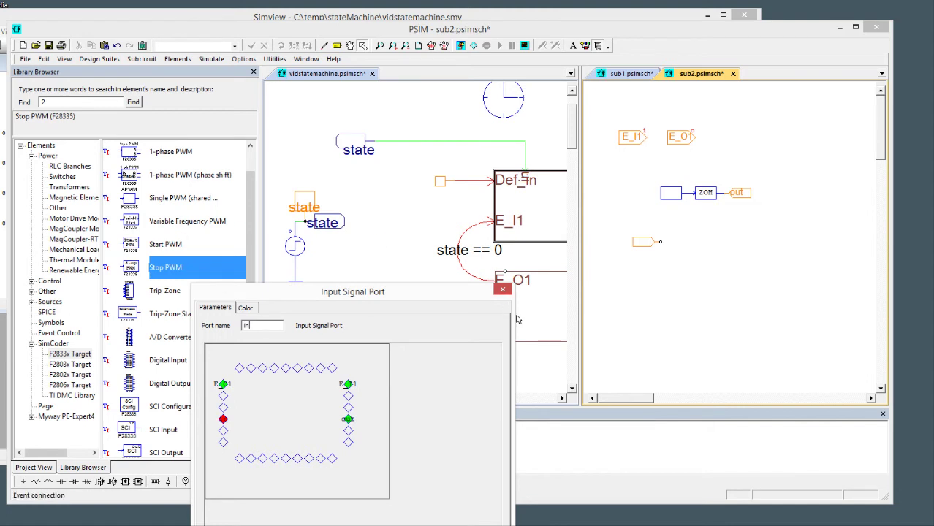
{"action": "left_click", "coordinate": [503, 290]}
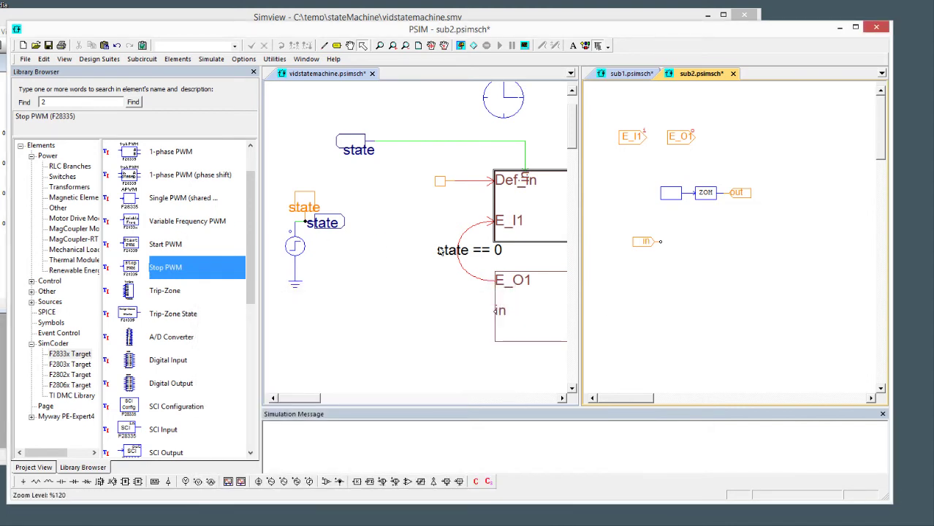
Place an F28335 Start PWM block opposite the in port in sub2
{"action": "left_click", "coordinate": [165, 245]}
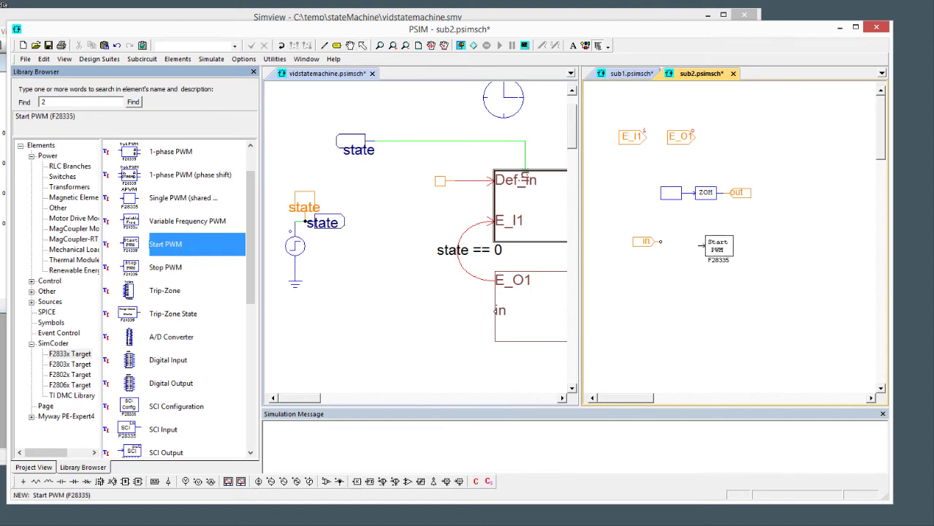
{"action": "left_click", "coordinate": [720, 246]}
{"action": "key", "text": "Escape"}
Place a copy of sub2's ZOH block at the Start PWM input and wire the in port to it
{"action": "left_click", "coordinate": [696, 193]}
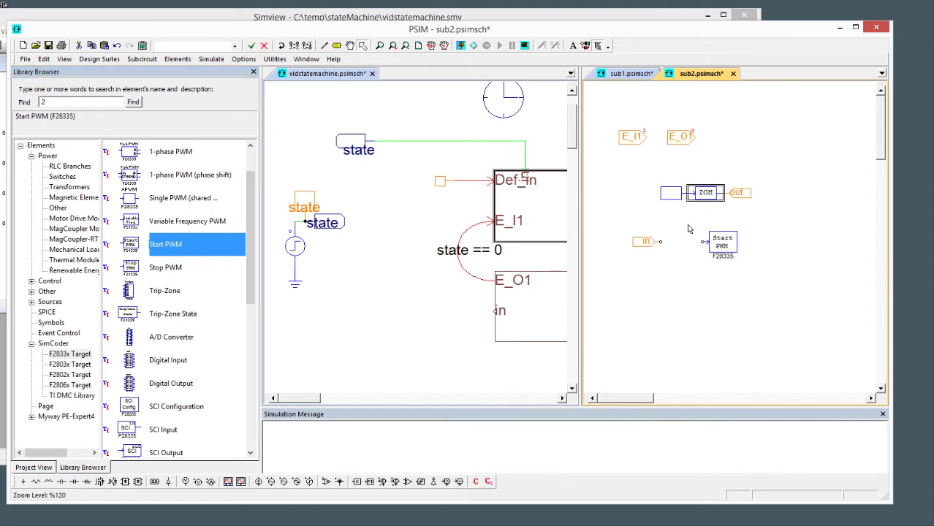
{"action": "key", "text": "ctrl+c"}
{"action": "key", "text": "ctrl+v"}
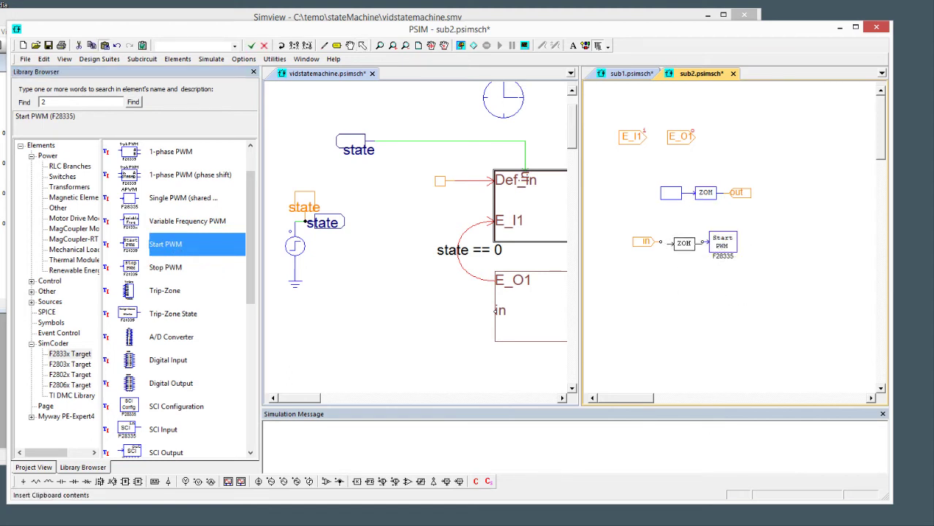
{"action": "left_click", "coordinate": [684, 244]}
{"action": "key", "text": "w"}
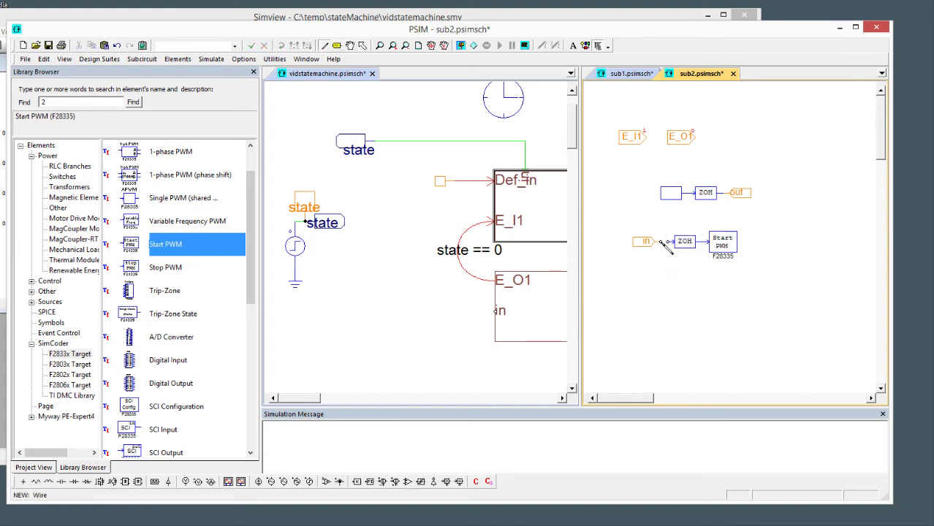
{"action": "key", "text": "Escape"}
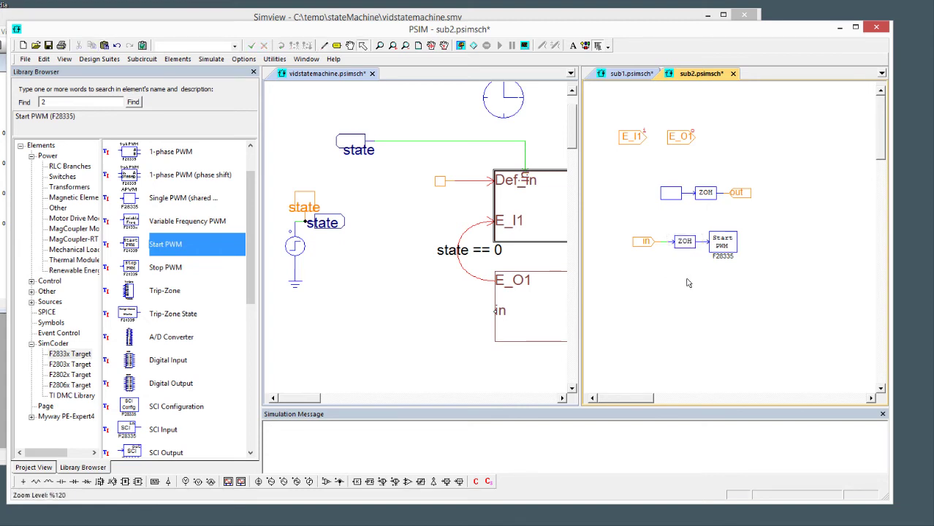
Check the sampling frequency of both ZOH blocks in sub2 and return to the main schematic
{"action": "double_click", "coordinate": [686, 241]}
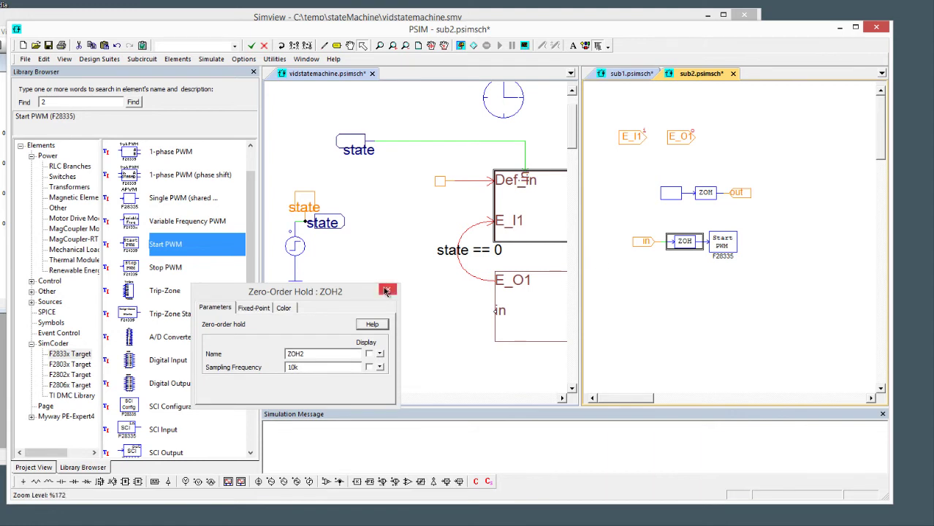
{"action": "left_click", "coordinate": [392, 289]}
{"action": "double_click", "coordinate": [706, 194]}
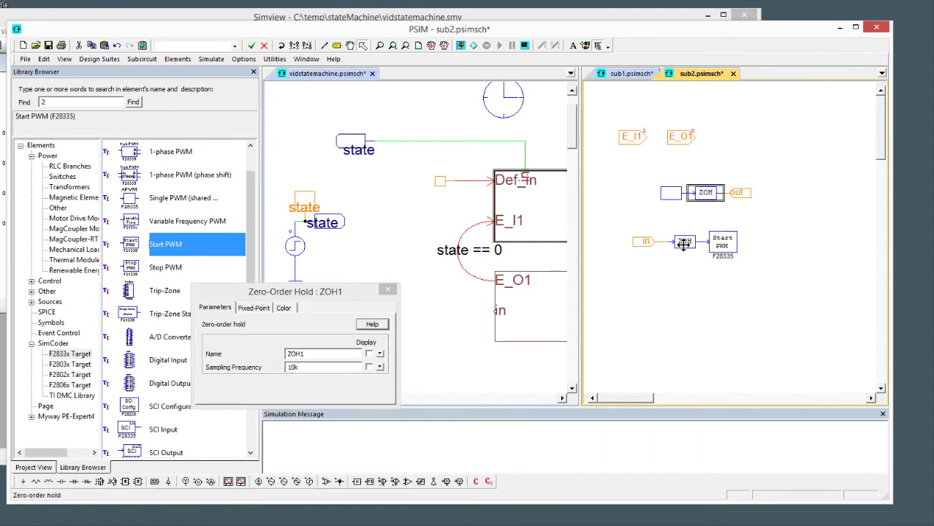
{"action": "left_click", "coordinate": [387, 290]}
{"action": "mouse_move", "coordinate": [462, 358]}
{"action": "left_mouse_down"}
{"action": "mouse_move", "coordinate": [371, 353]}
{"action": "mouse_move", "coordinate": [462, 351]}
{"action": "left_mouse_up"}
{"action": "scroll", "coordinate": [398, 281], "scroll_direction": "up", "scroll_amount": 2}
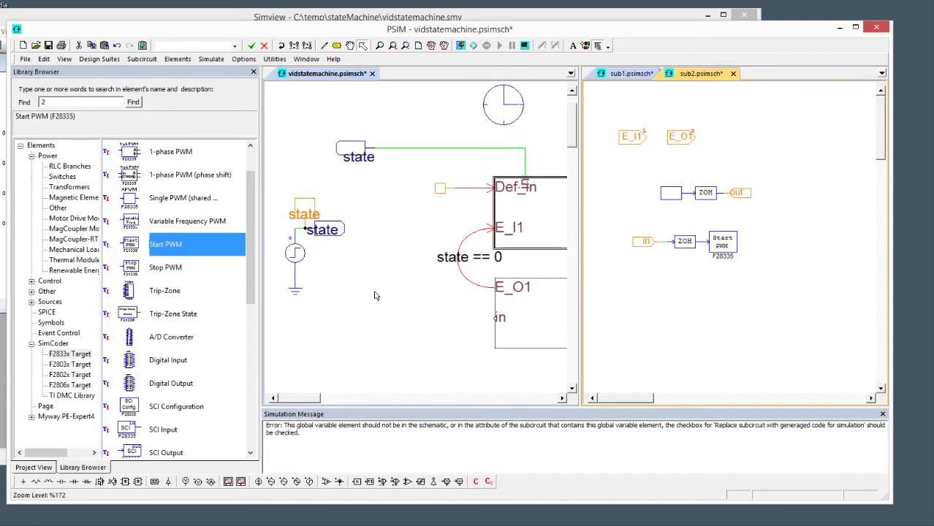
Copy the state label to the in port of the sub2 block and move it away so a wire joins them
{"action": "scroll", "coordinate": [404, 268], "scroll_direction": "right", "scroll_amount": 2}
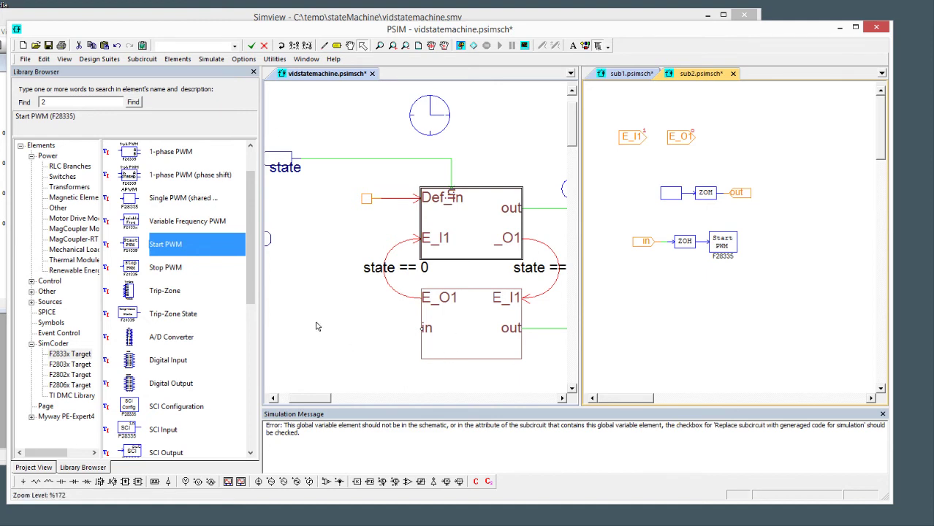
{"action": "scroll", "coordinate": [317, 324], "scroll_direction": "left", "scroll_amount": 2}
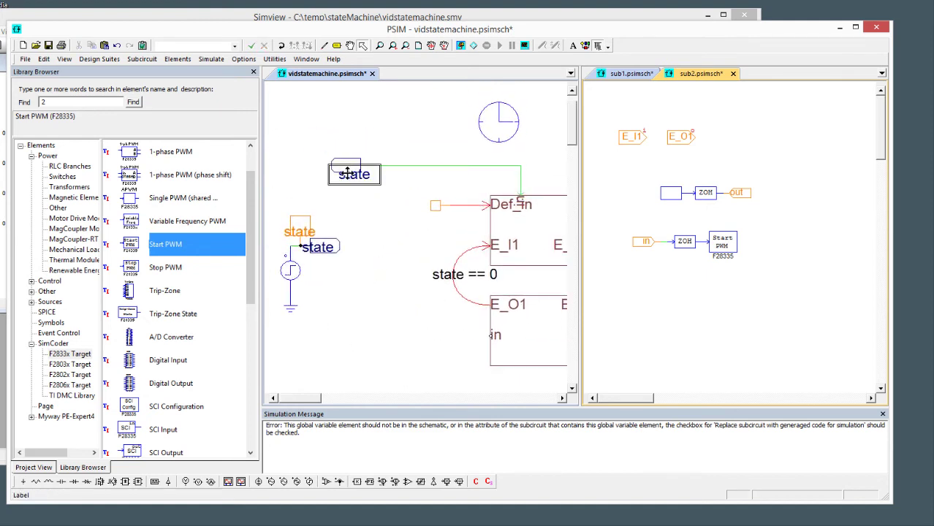
{"action": "key", "text": "ctrl+c"}
{"action": "key", "text": "ctrl+v"}
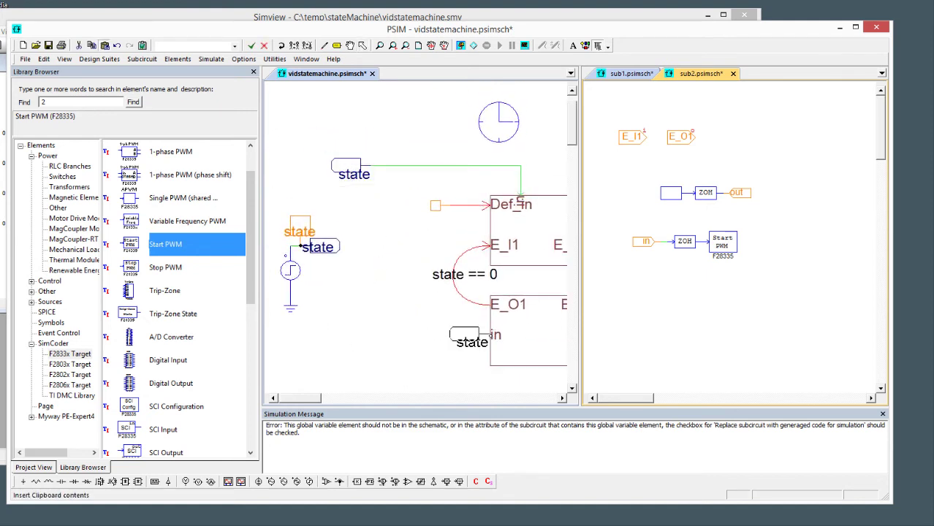
{"action": "left_click", "coordinate": [465, 339]}
{"action": "left_click_drag", "start_coordinate": [466, 340], "coordinate": [386, 346]}
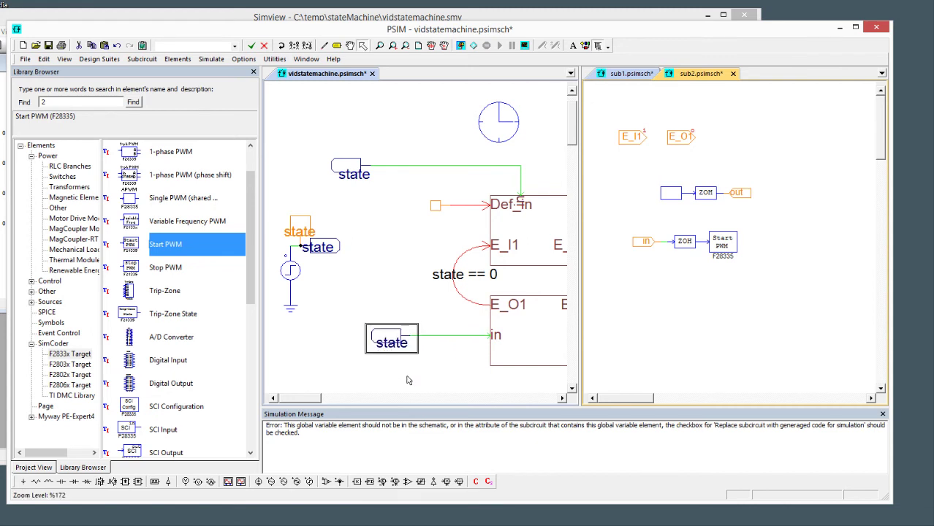
{"action": "left_click", "coordinate": [410, 379]}
Run the simulation, view the pwm and Vma waveforms, and return to the schematic
{"action": "scroll", "coordinate": [374, 265], "scroll_direction": "right", "scroll_amount": 6}
{"action": "scroll", "coordinate": [394, 283], "scroll_direction": "down", "scroll_amount": 4}
{"action": "scroll", "coordinate": [399, 273], "scroll_direction": "down", "scroll_amount": 2}
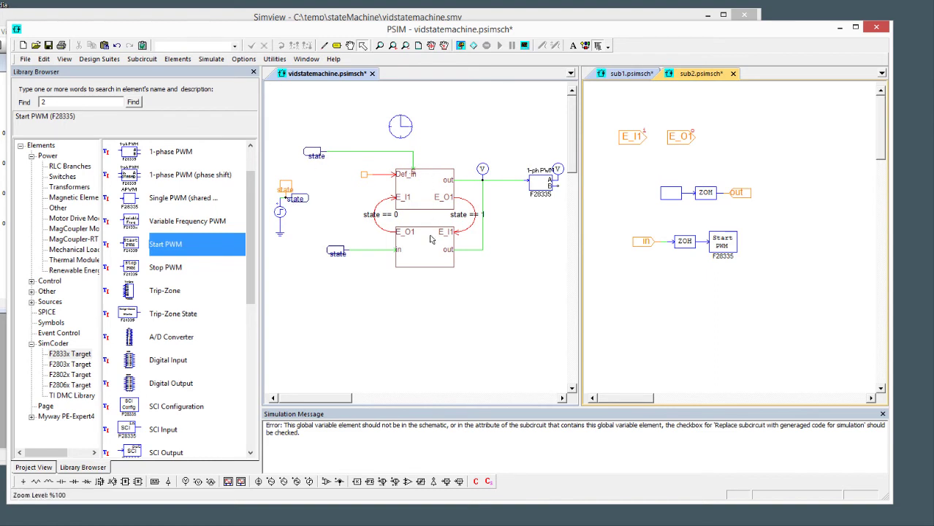
{"action": "left_click", "coordinate": [461, 45]}
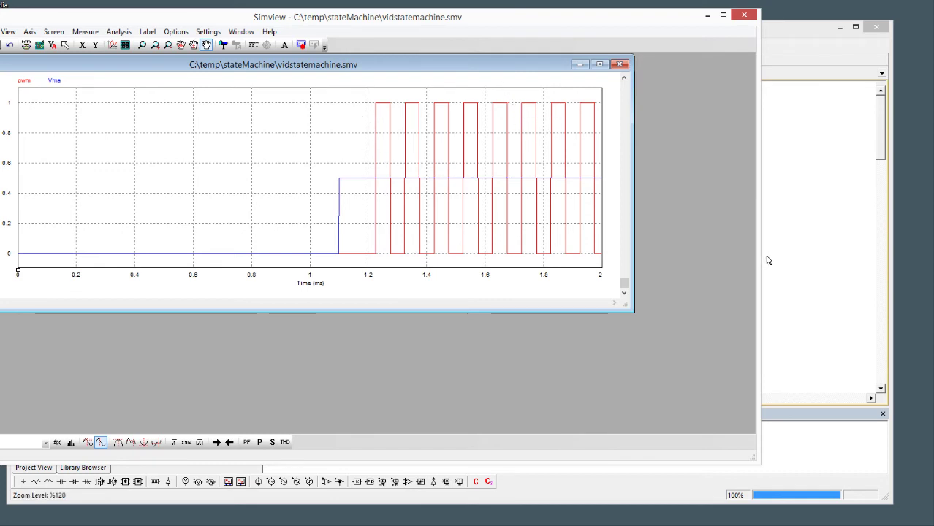
{"action": "left_click", "coordinate": [779, 124]}
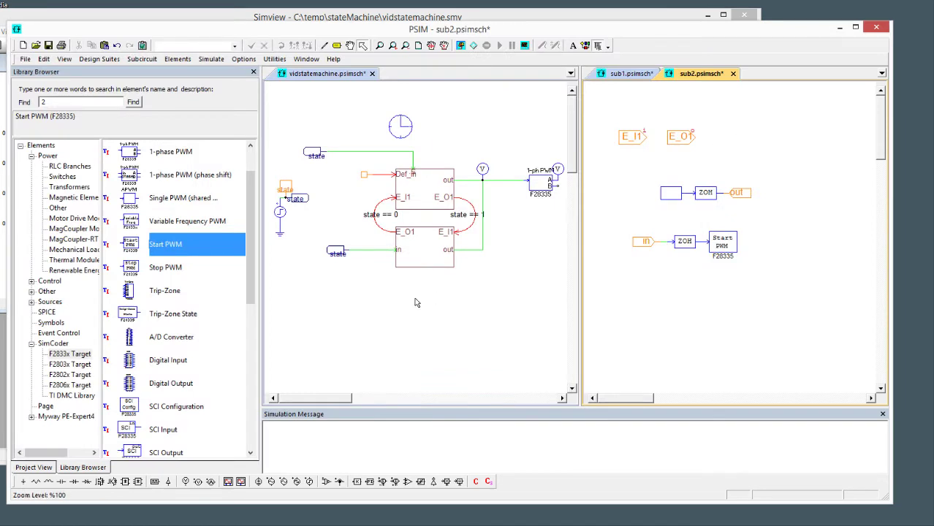
Replace the step source driving state with a square-wave source and ZOH block, and check the source's parameters
{"action": "left_click", "coordinate": [382, 313]}
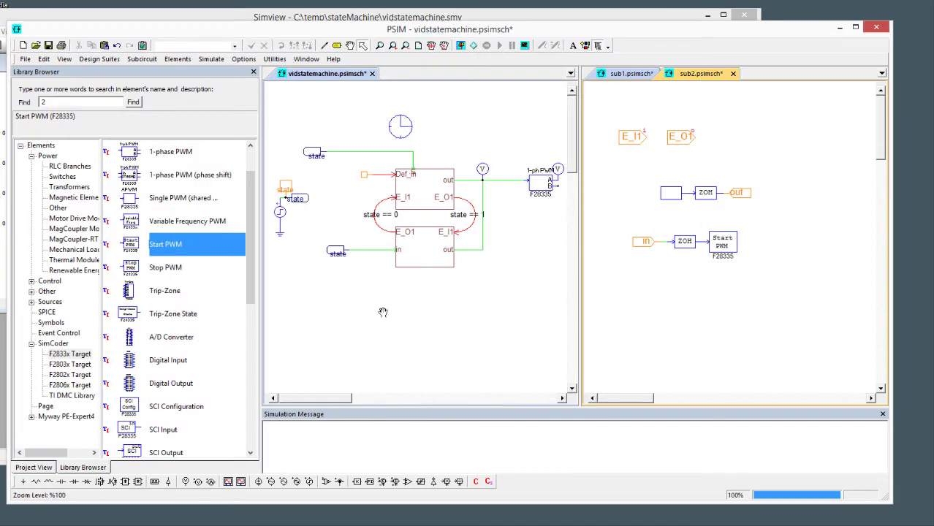
{"action": "double_click", "coordinate": [283, 213]}
{"action": "key", "text": "Delete"}
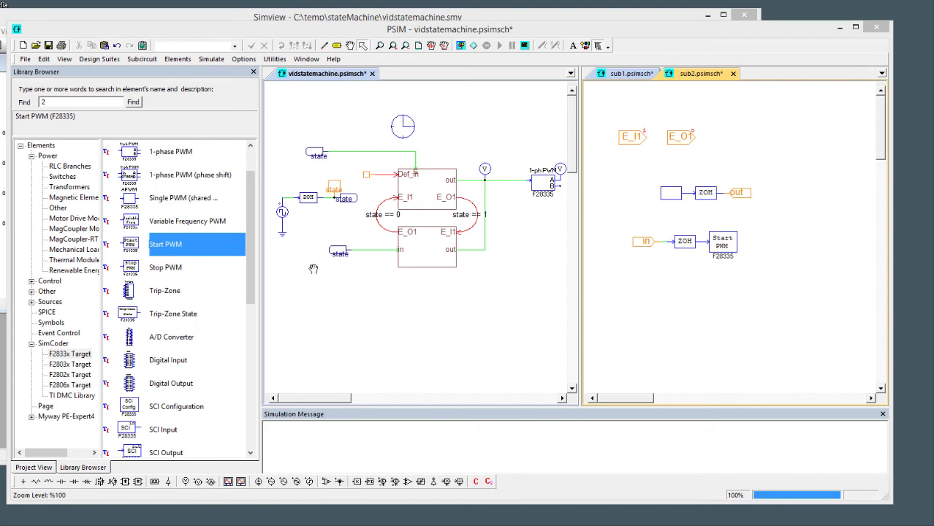
{"action": "double_click", "coordinate": [282, 212]}
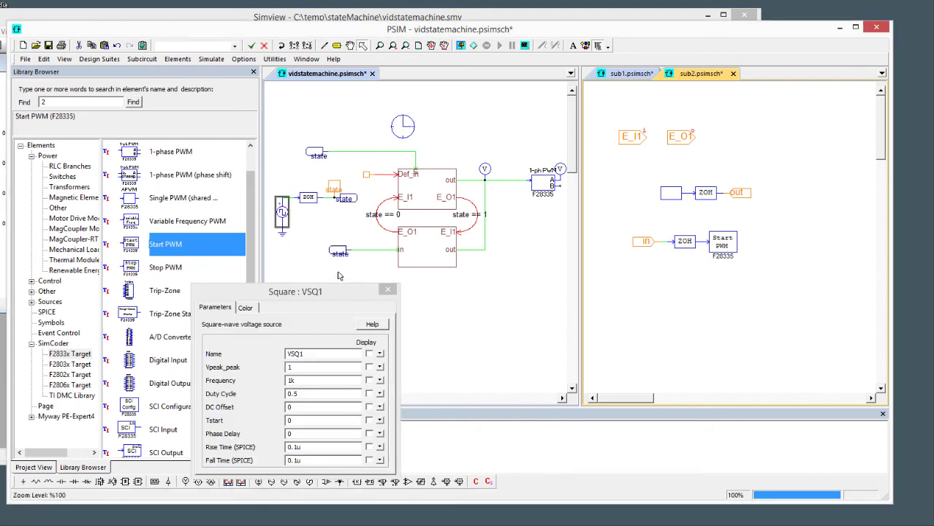
{"action": "left_click", "coordinate": [387, 290]}
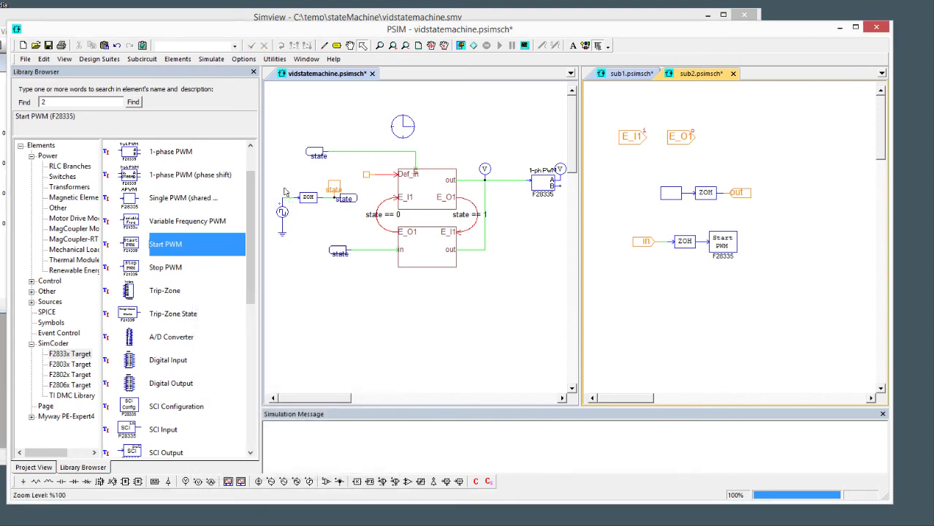
Simulate the circuit with the square-wave source, examine the pwm and Vma plots, and go back to the main schematic
{"action": "left_click", "coordinate": [461, 46]}
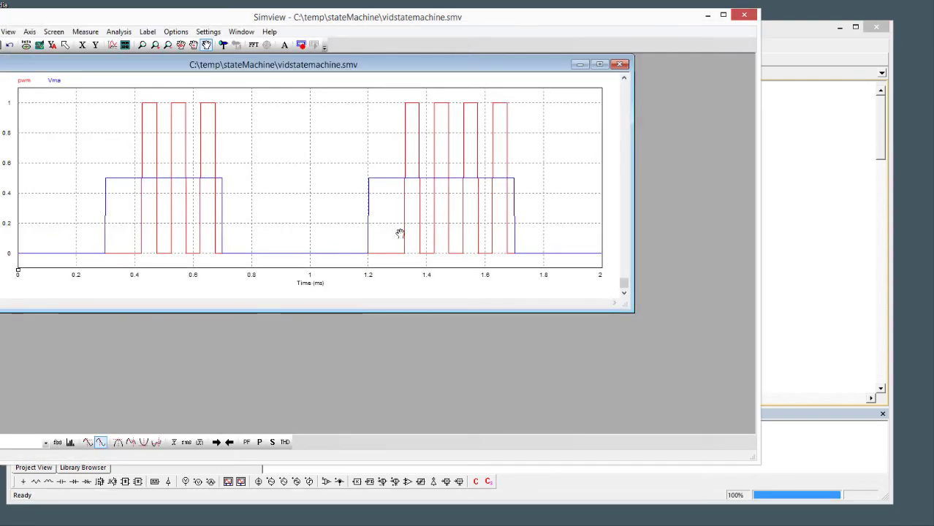
{"action": "left_click", "coordinate": [824, 266]}
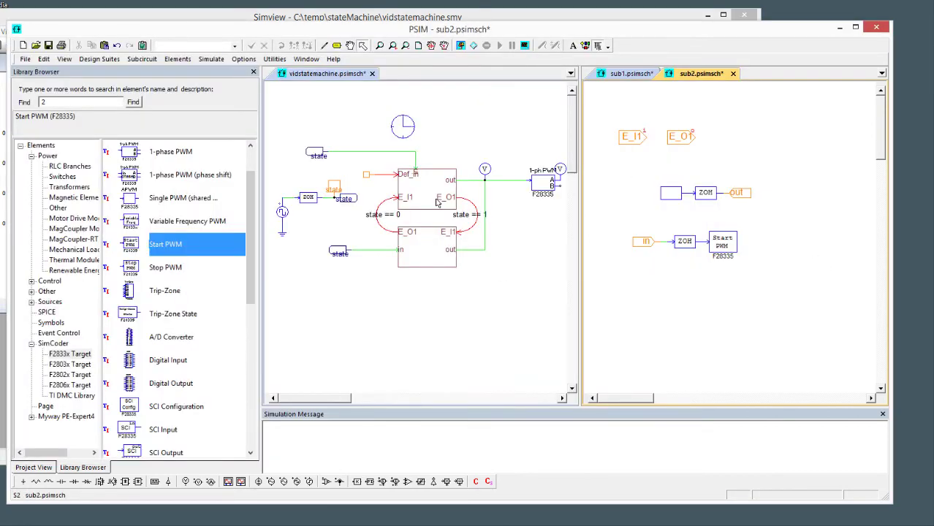
{"action": "left_click", "coordinate": [523, 262]}
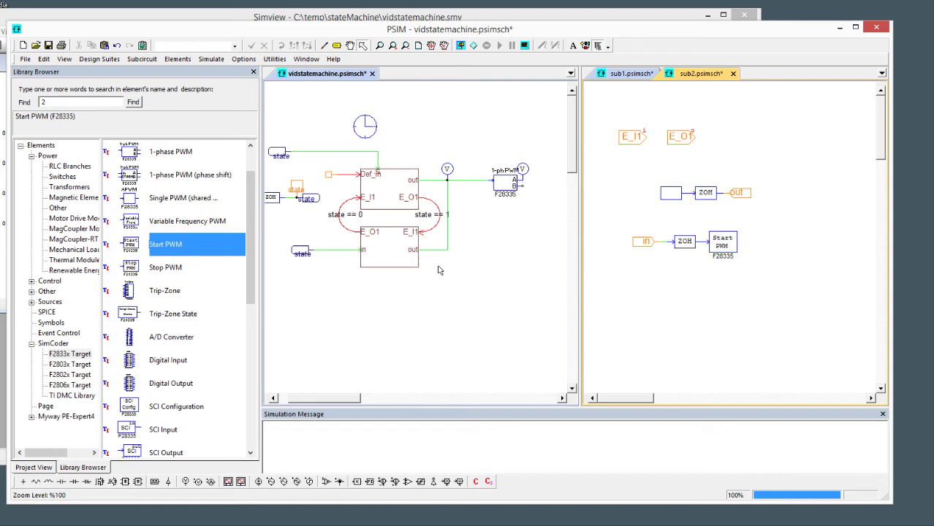
{"action": "right_click", "coordinate": [375, 267]}
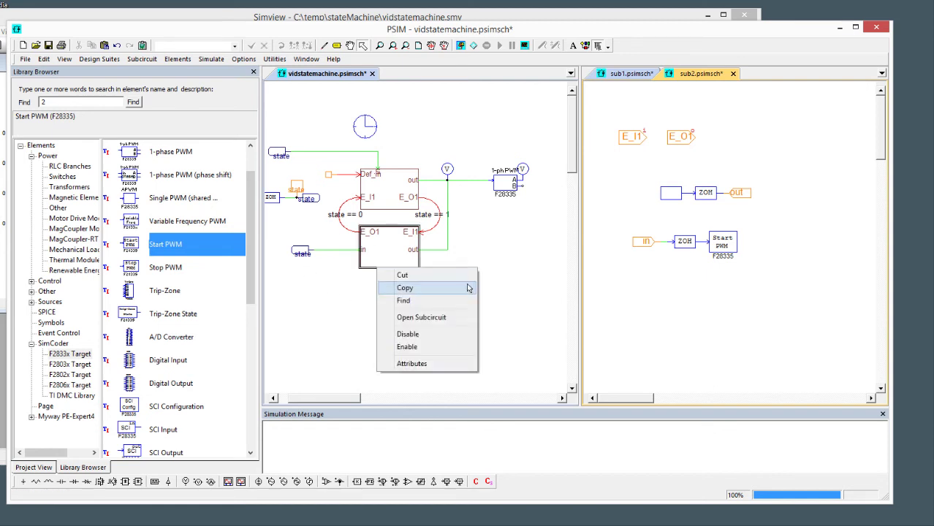
{"action": "left_click", "coordinate": [395, 286]}
{"action": "left_click", "coordinate": [432, 305]}
{"action": "scroll", "coordinate": [333, 288], "scroll_direction": "left", "scroll_amount": 2}
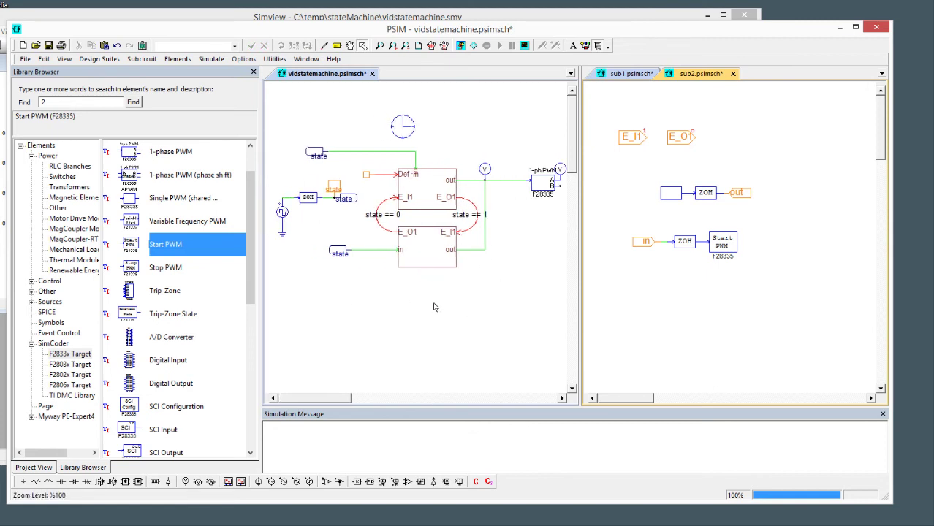
Open the sub1 subcircuit from its block and review its contents beside the main schematic
{"action": "double_click", "coordinate": [425, 196]}
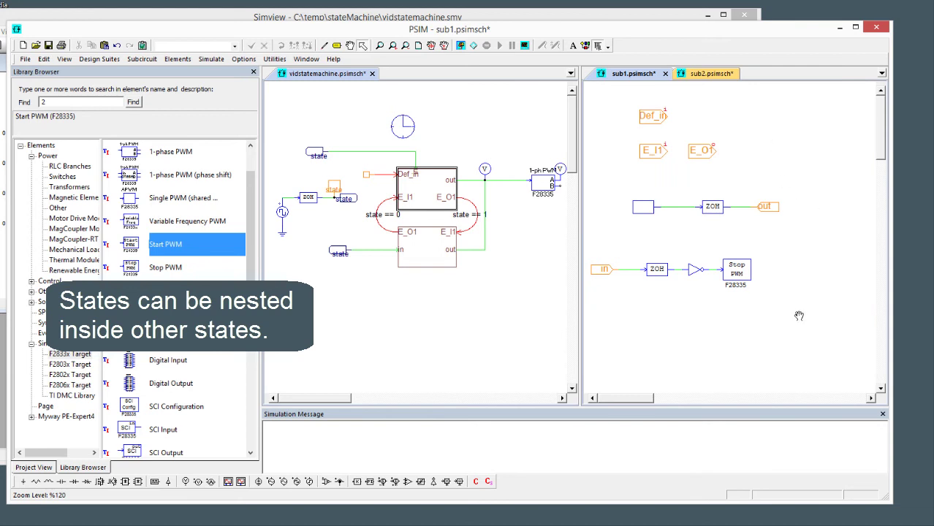
{"action": "scroll", "coordinate": [799, 316], "scroll_direction": "down", "scroll_amount": 1}
{"action": "left_click", "coordinate": [430, 304]}
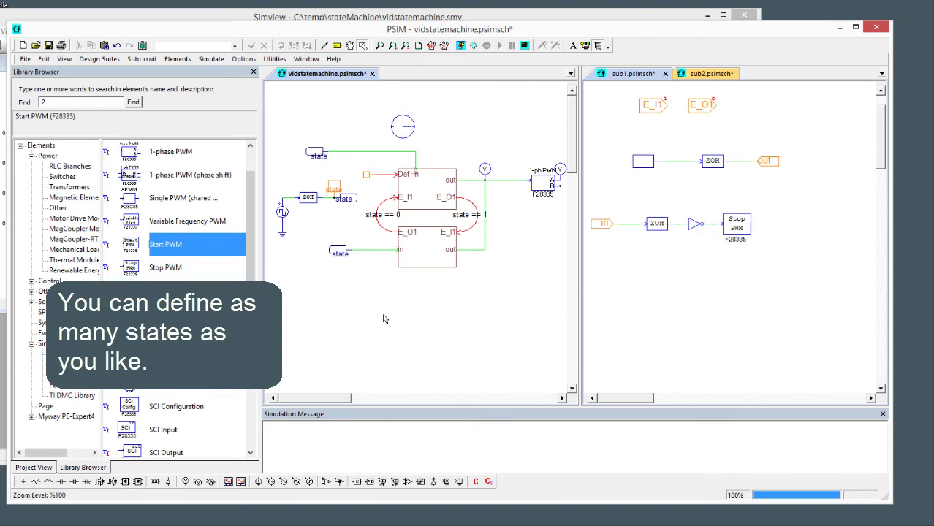
{"action": "mouse_move", "coordinate": [396, 291]}
{"action": "left_mouse_down"}
{"action": "mouse_move", "coordinate": [371, 294]}
{"action": "mouse_move", "coordinate": [397, 298]}
{"action": "left_mouse_up"}
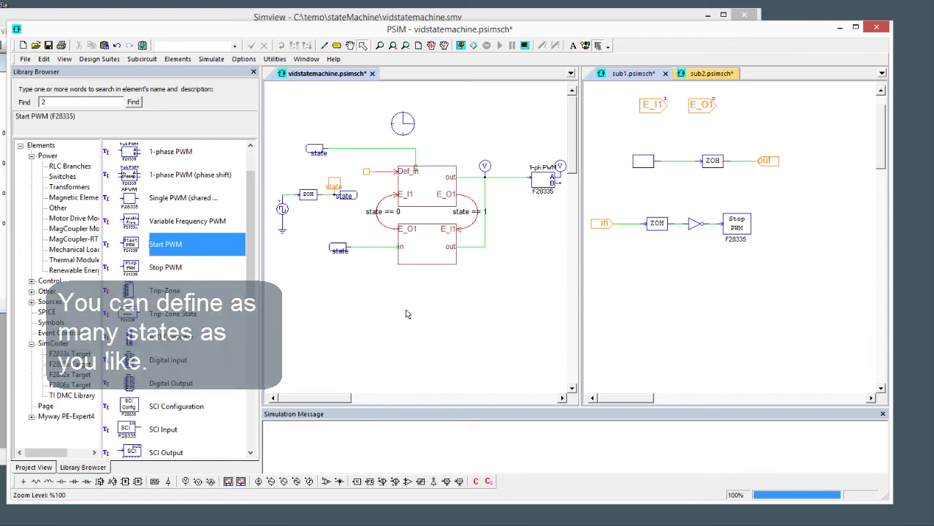
Merge the sub1 and sub2 documents into the main schematic's document group and show vidstatemachine at full width
{"action": "scroll", "coordinate": [410, 311], "scroll_direction": "up", "scroll_amount": 3}
{"action": "left_click_drag", "start_coordinate": [407, 293], "coordinate": [492, 361]}
{"action": "left_click_drag", "start_coordinate": [618, 74], "coordinate": [346, 82]}
{"action": "left_click", "coordinate": [340, 75]}
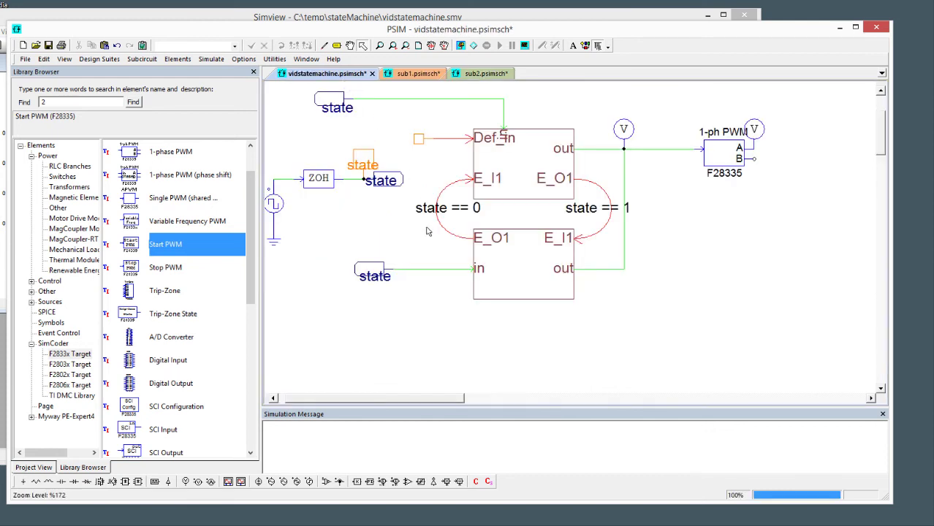
{"action": "left_click_drag", "start_coordinate": [546, 342], "coordinate": [549, 347]}
Inspect the default value element connected to the Def_in event port
{"action": "left_click", "coordinate": [421, 143]}
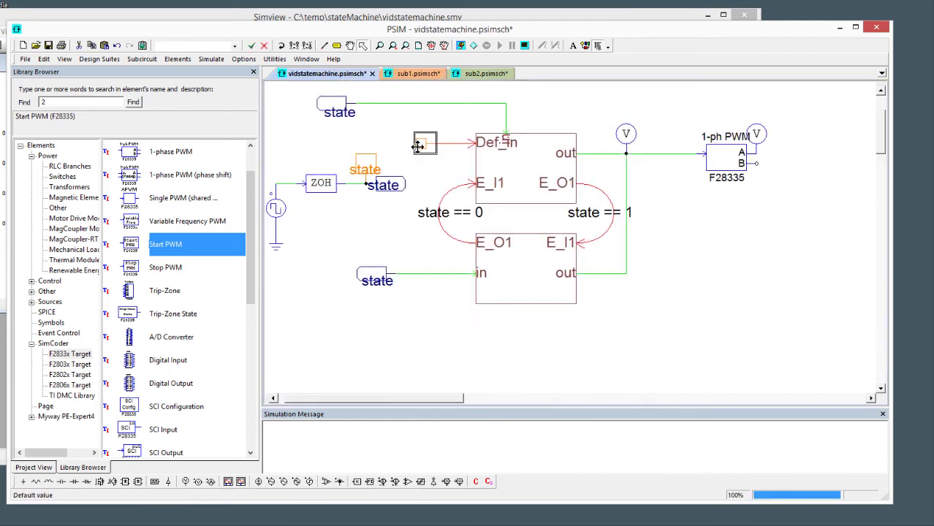
{"action": "double_click", "coordinate": [421, 144]}
{"action": "left_click", "coordinate": [385, 290]}
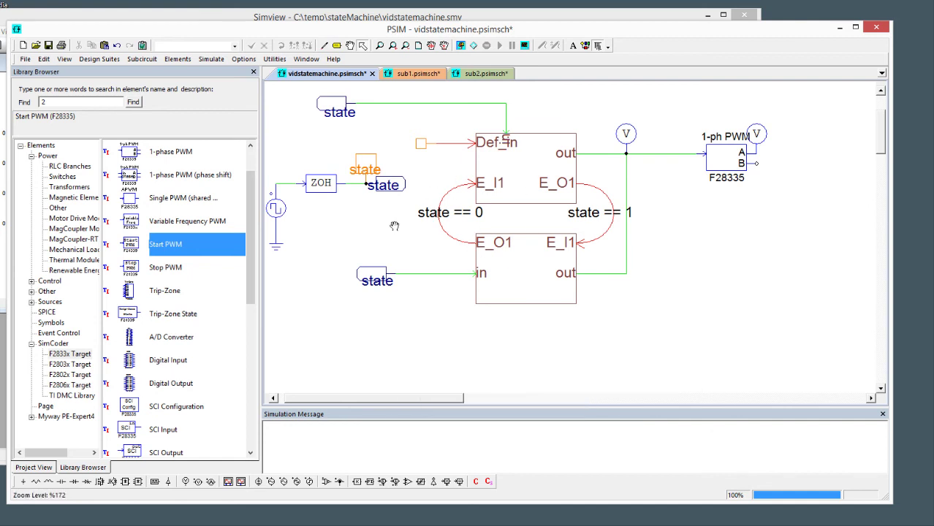
{"action": "left_click_drag", "start_coordinate": [395, 225], "coordinate": [403, 230]}
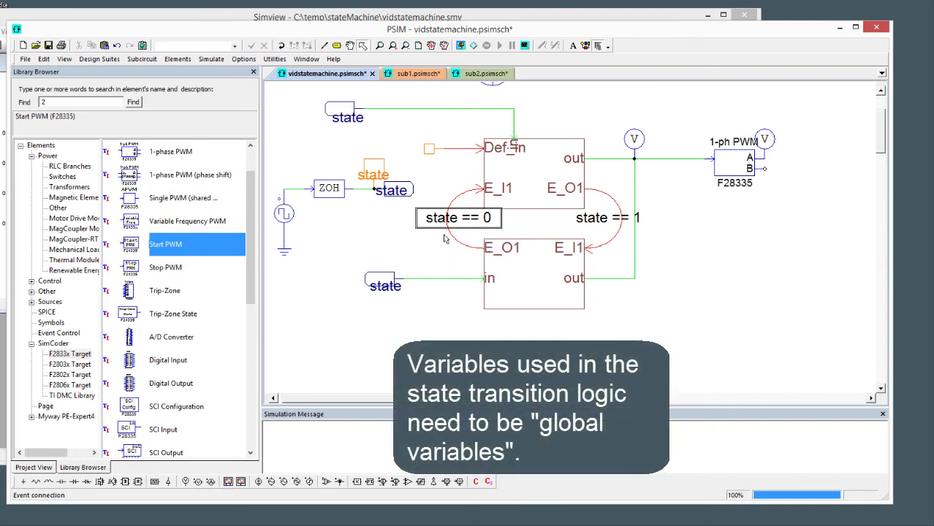
Examine the state global variable and the condition of the event connection from sub1 to sub2
{"action": "left_click", "coordinate": [370, 170]}
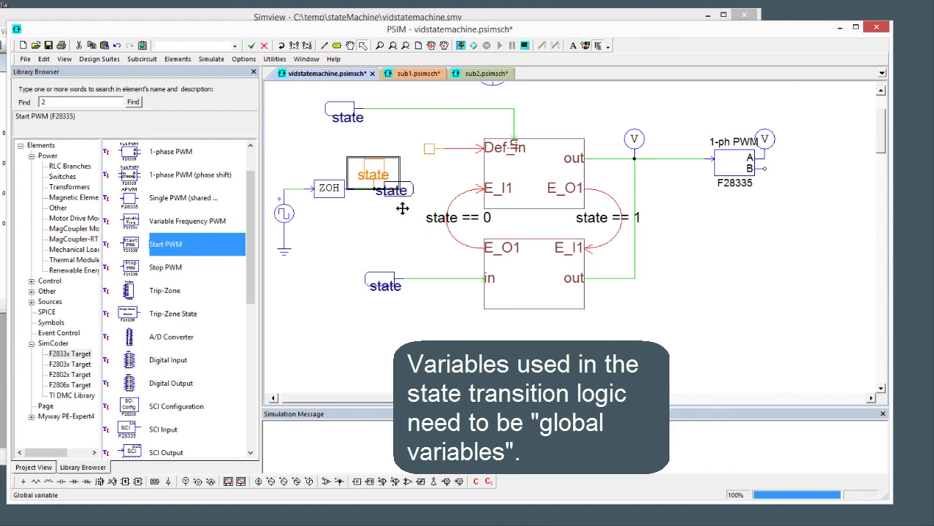
{"action": "double_click", "coordinate": [589, 218]}
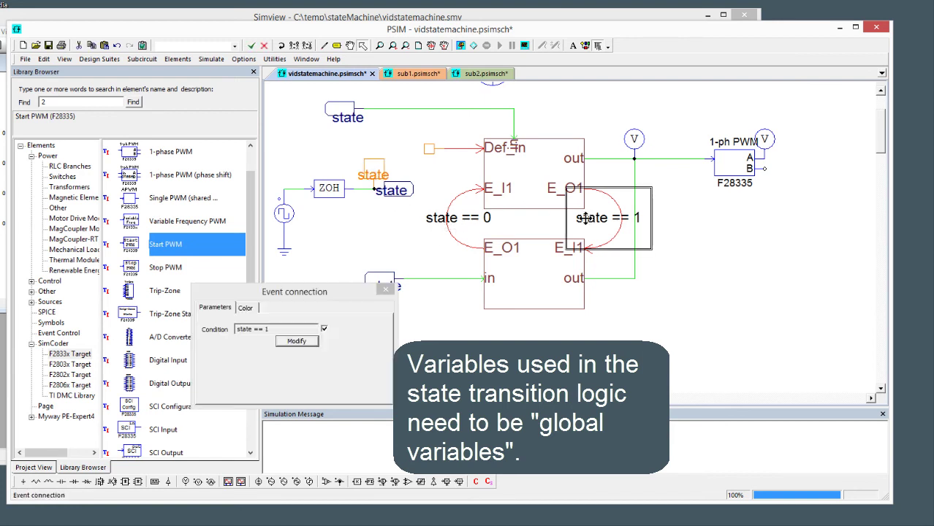
{"action": "left_click", "coordinate": [385, 289]}
{"action": "left_click", "coordinate": [373, 173]}
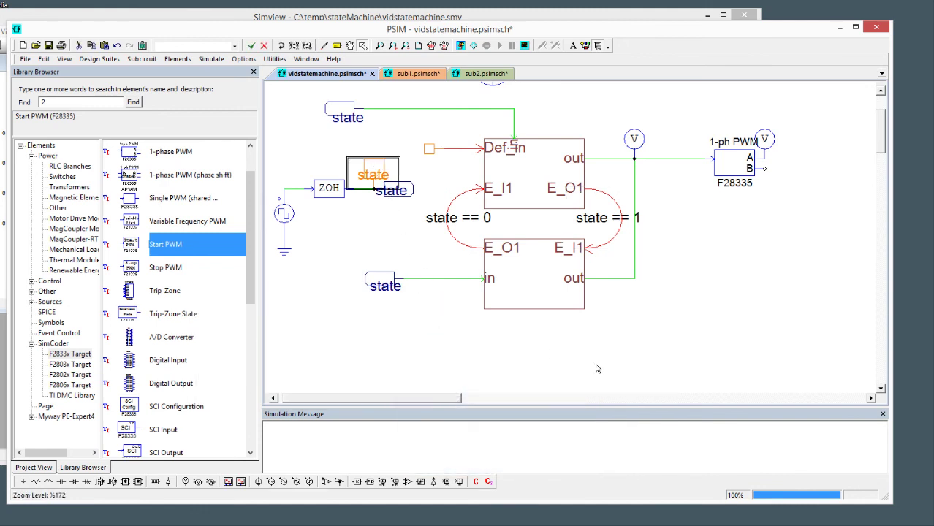
{"action": "left_click", "coordinate": [622, 363]}
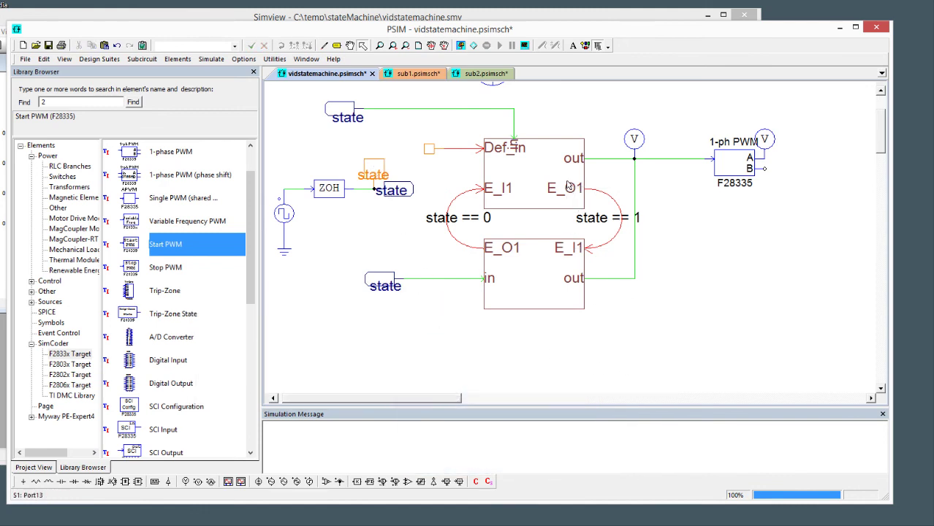
Move the 1-ph PWM block and its voltage probes farther from the state blocks, stretching both out wires
{"action": "left_click_drag", "start_coordinate": [676, 260], "coordinate": [643, 284]}
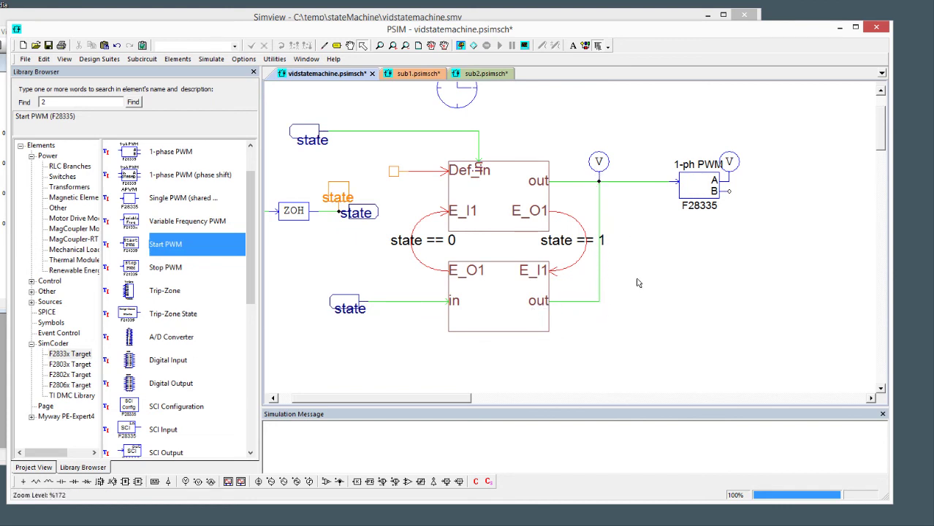
{"action": "left_click_drag", "start_coordinate": [579, 124], "coordinate": [765, 358]}
{"action": "left_click_drag", "start_coordinate": [711, 189], "coordinate": [791, 187]}
{"action": "left_click", "coordinate": [733, 371]}
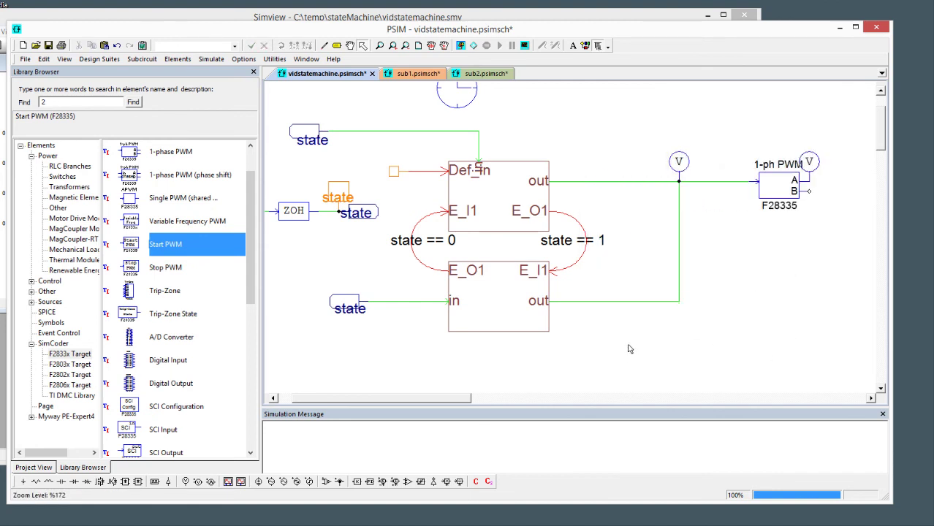
Insert a proportional block in each out wire between the two state blocks and their common junction
{"action": "key", "text": "k"}
{"action": "left_click", "coordinate": [633, 181]}
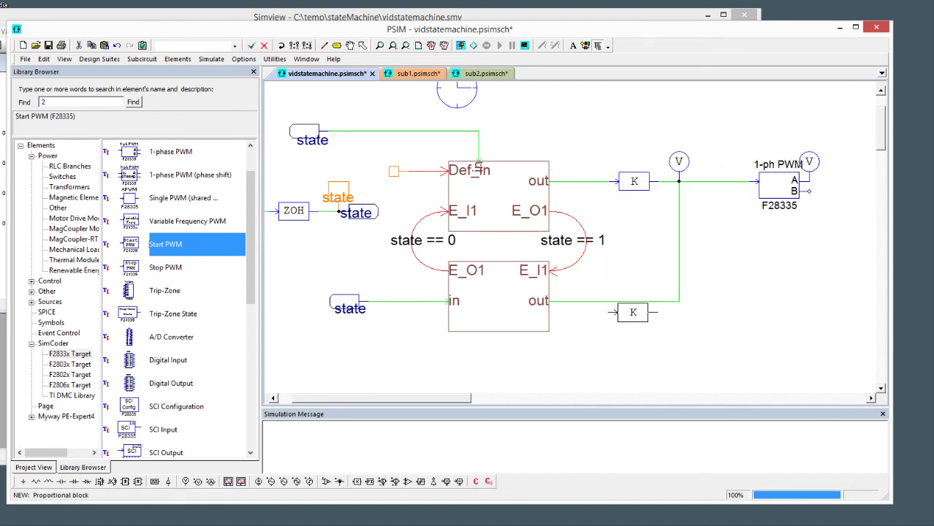
{"action": "left_click", "coordinate": [634, 300]}
{"action": "key", "text": "Escape"}
{"action": "left_click_drag", "start_coordinate": [599, 139], "coordinate": [683, 372]}
{"action": "left_click", "coordinate": [680, 382]}
Delete the proportional block from the sub1 out wire and rewire the gap
{"action": "left_click", "coordinate": [635, 191]}
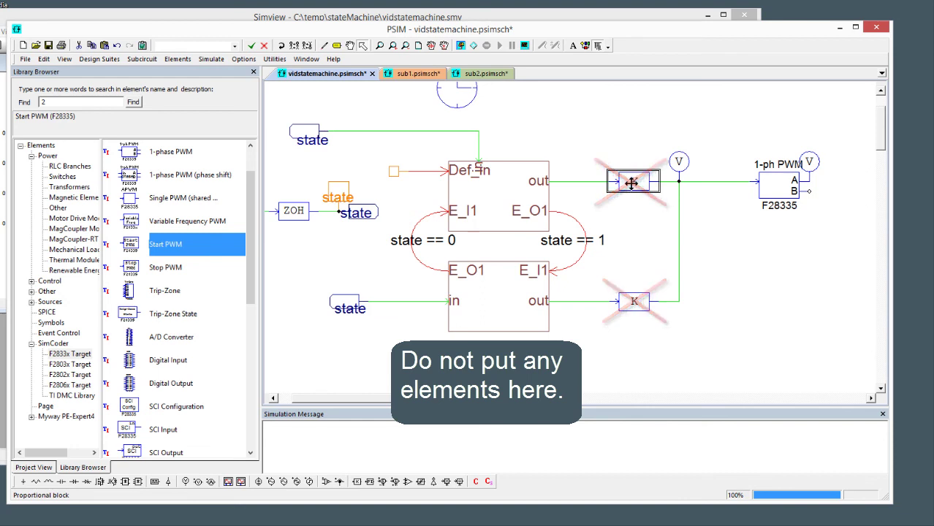
{"action": "key", "text": "Delete"}
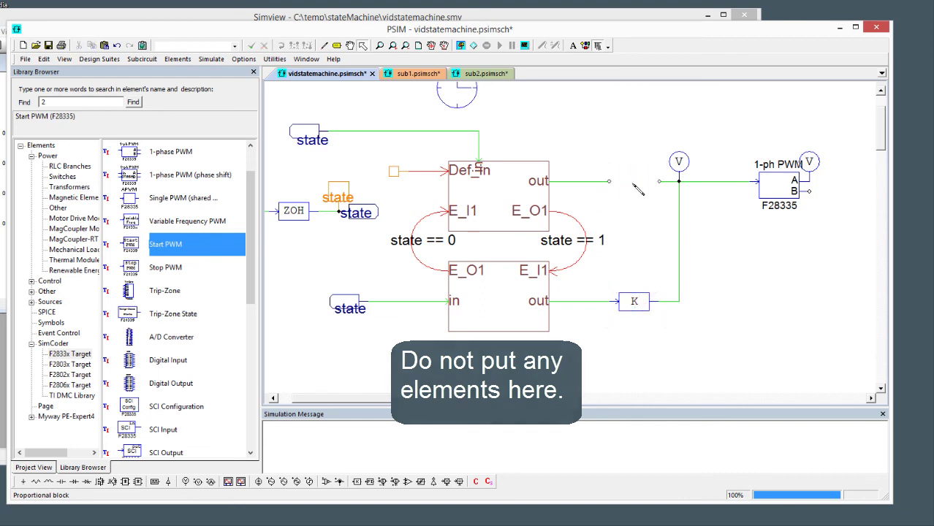
{"action": "left_click_drag", "start_coordinate": [659, 182], "coordinate": [619, 183]}
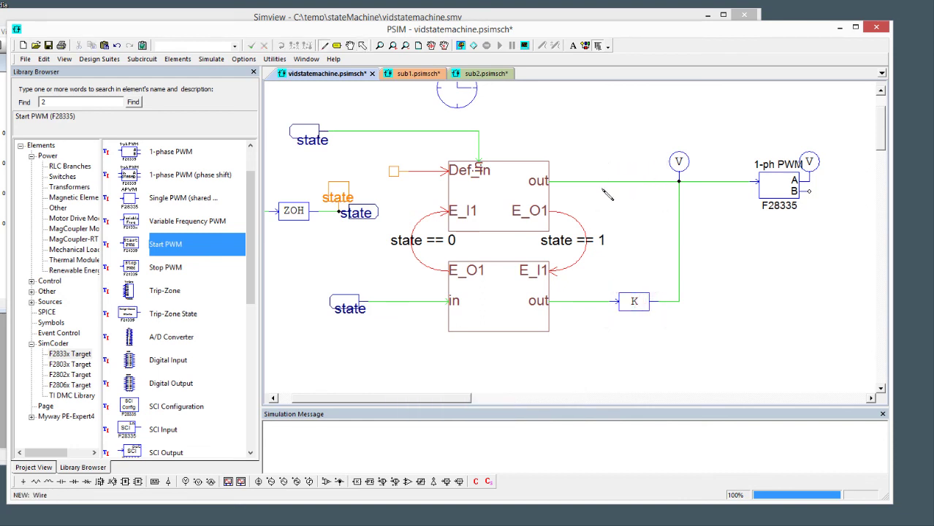
In the sub1 subcircuit, move the out port farther from the ZOH block, stretching the wire, and try out a proportional block there
{"action": "double_click", "coordinate": [545, 203]}
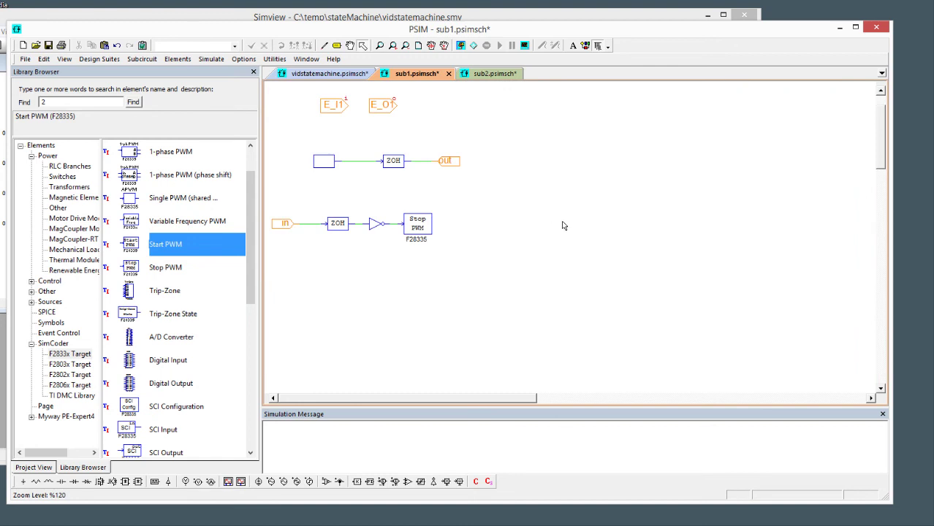
{"action": "left_click", "coordinate": [447, 162]}
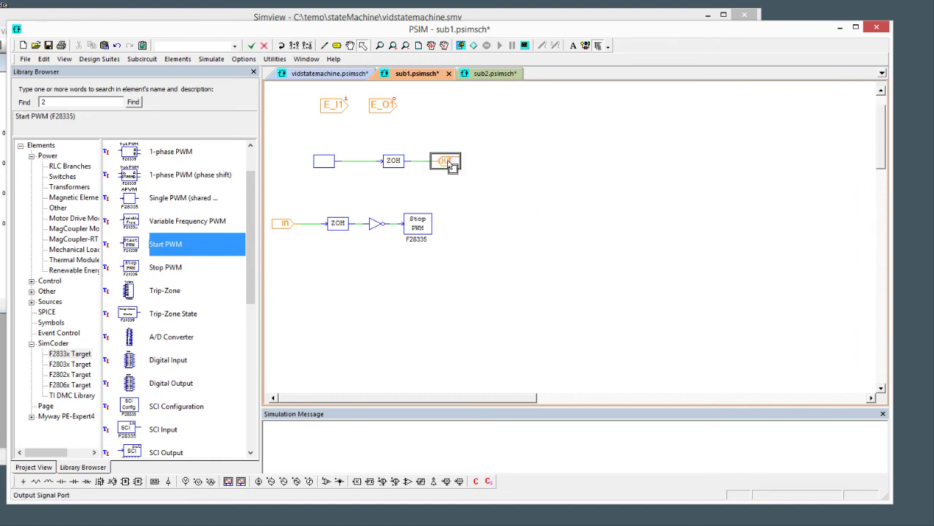
{"action": "left_click_drag", "start_coordinate": [449, 164], "coordinate": [511, 162]}
{"action": "left_click", "coordinate": [497, 203]}
{"action": "key", "text": "k"}
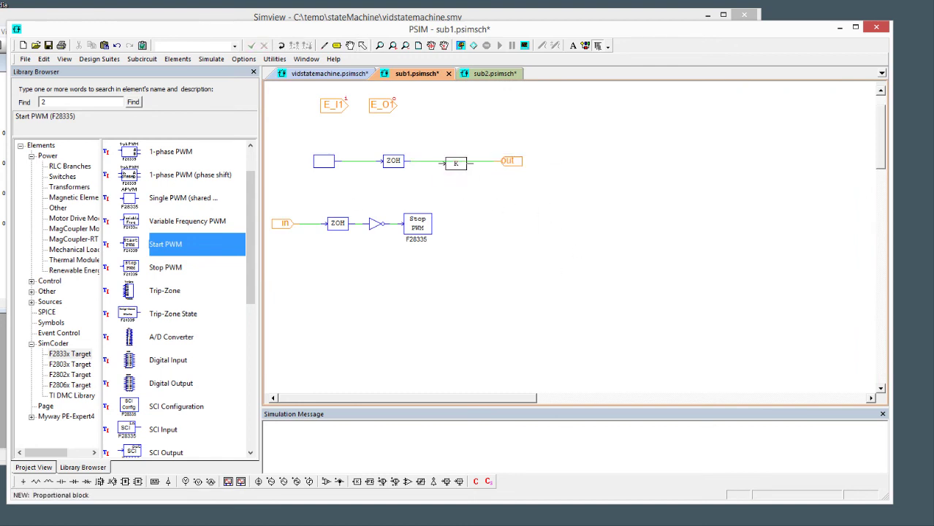
{"action": "key", "text": "Escape"}
Back in the main schematic, delete the proportional block from the sub2 out wire and rewire the gap
{"action": "left_click", "coordinate": [316, 73]}
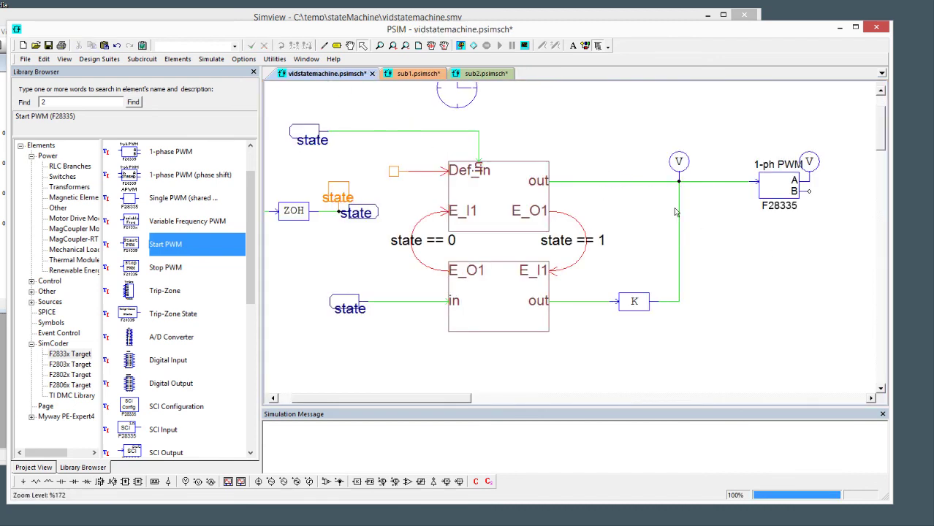
{"action": "left_click", "coordinate": [634, 302]}
{"action": "key", "text": "Delete"}
{"action": "key", "text": "w"}
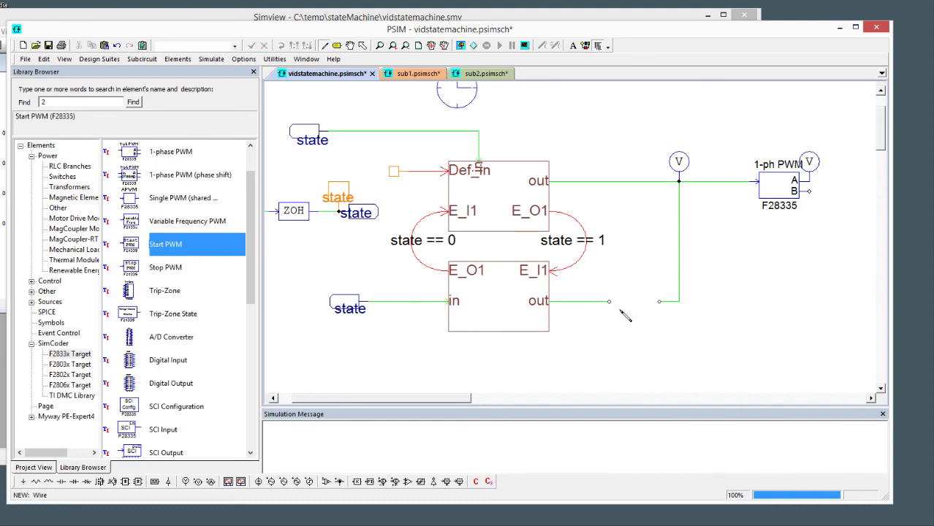
{"action": "left_click_drag", "start_coordinate": [609, 301], "coordinate": [659, 301]}
{"action": "key", "text": "Escape"}
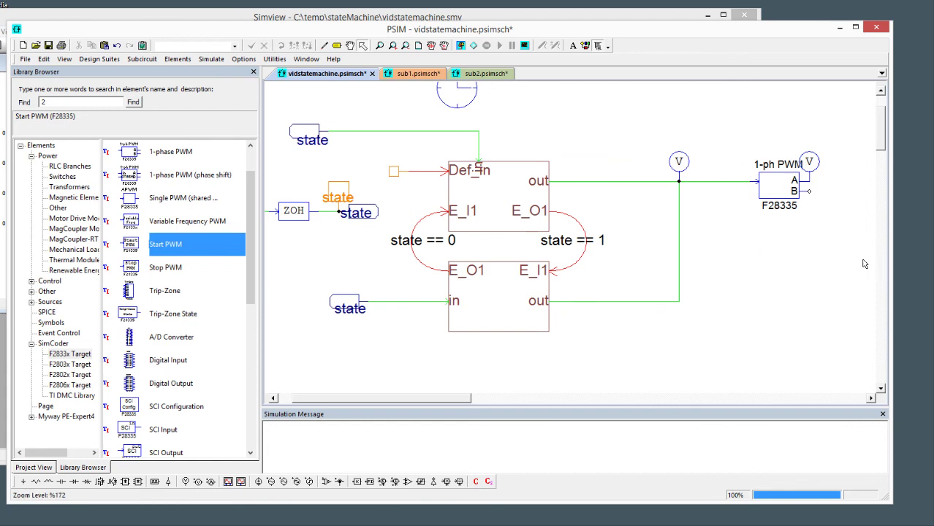
Move the 1-ph PWM block farther from the out wire junction and line its input up with the wire
{"action": "left_click_drag", "start_coordinate": [766, 188], "coordinate": [816, 199]}
{"action": "left_click_drag", "start_coordinate": [729, 189], "coordinate": [554, 185]}
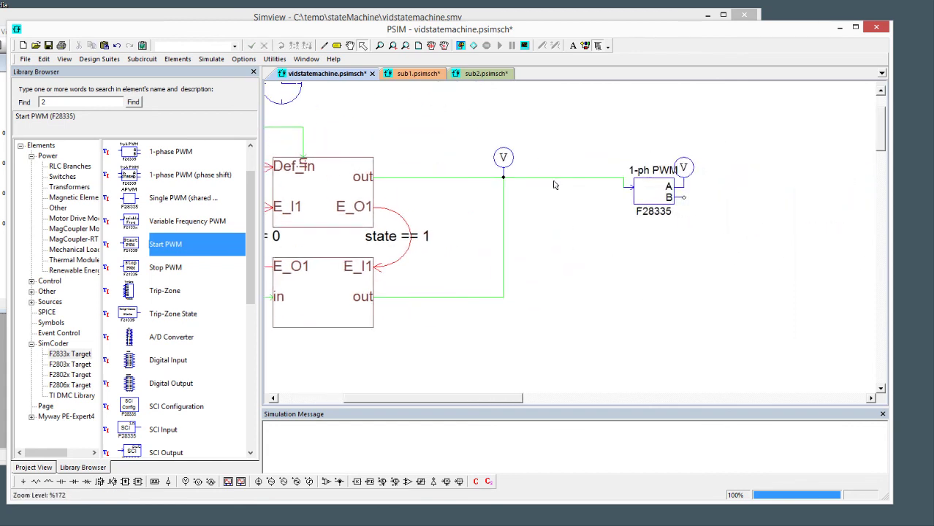
{"action": "left_click", "coordinate": [659, 188]}
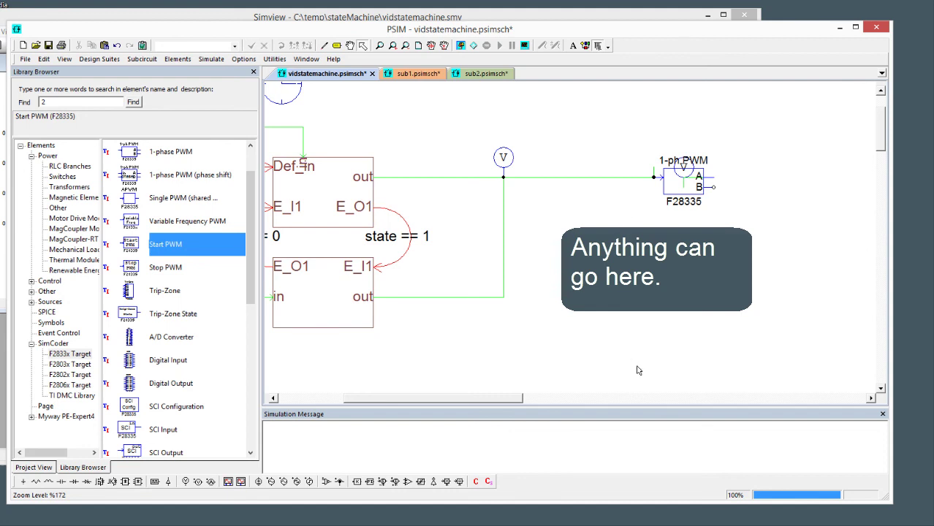
Locate the SimCoder User Manual among the help documents, then review the finished state machine schematic
{"action": "scroll", "coordinate": [657, 314], "scroll_direction": "left", "scroll_amount": 3}
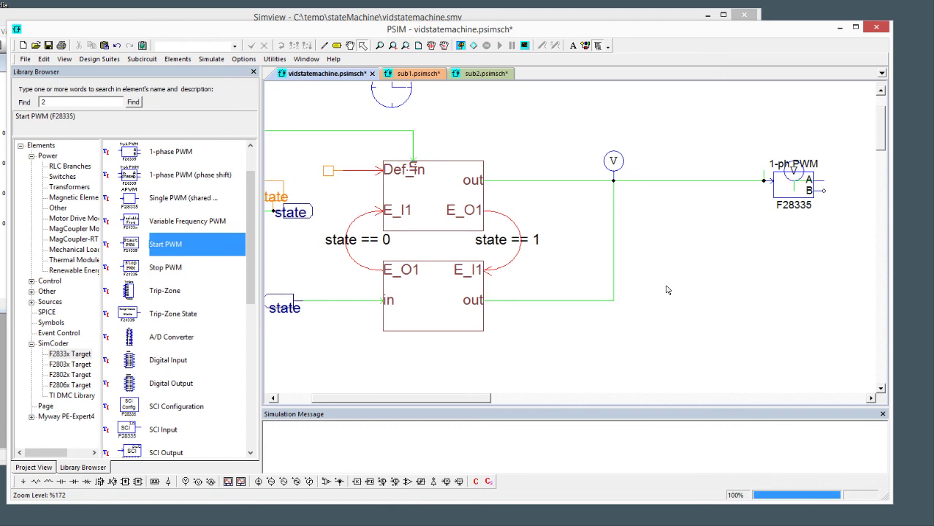
{"action": "left_click", "coordinate": [333, 58]}
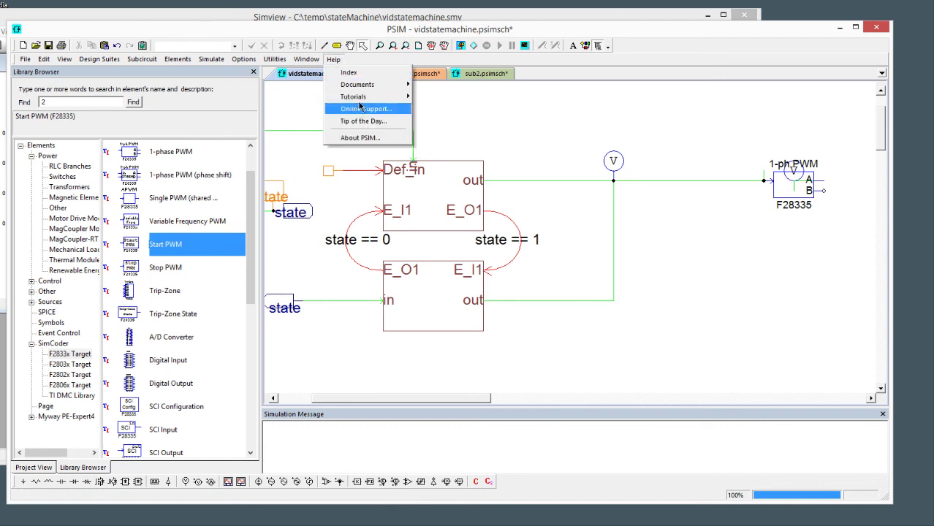
{"action": "mouse_move", "coordinate": [366, 89]}
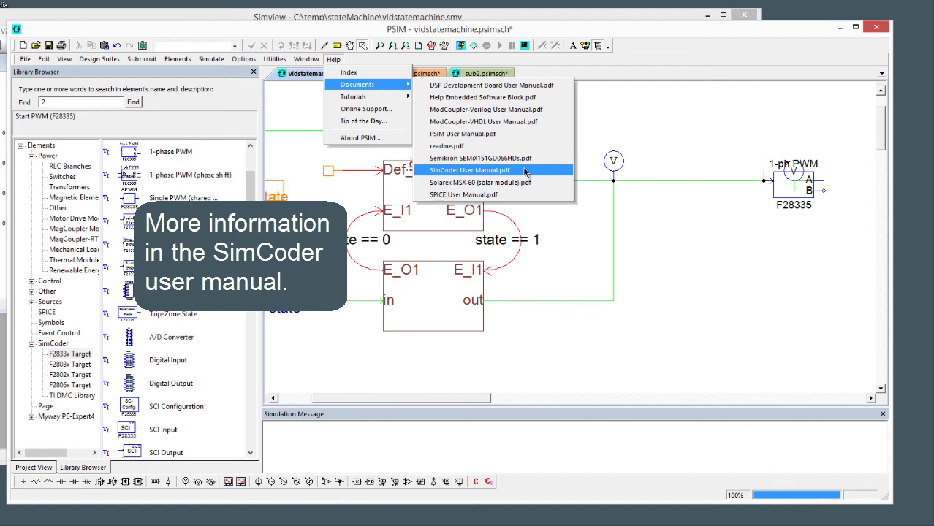
{"action": "left_click", "coordinate": [623, 242]}
{"action": "left_click_drag", "start_coordinate": [641, 309], "coordinate": [712, 299]}
{"action": "left_click_drag", "start_coordinate": [746, 242], "coordinate": [780, 273]}
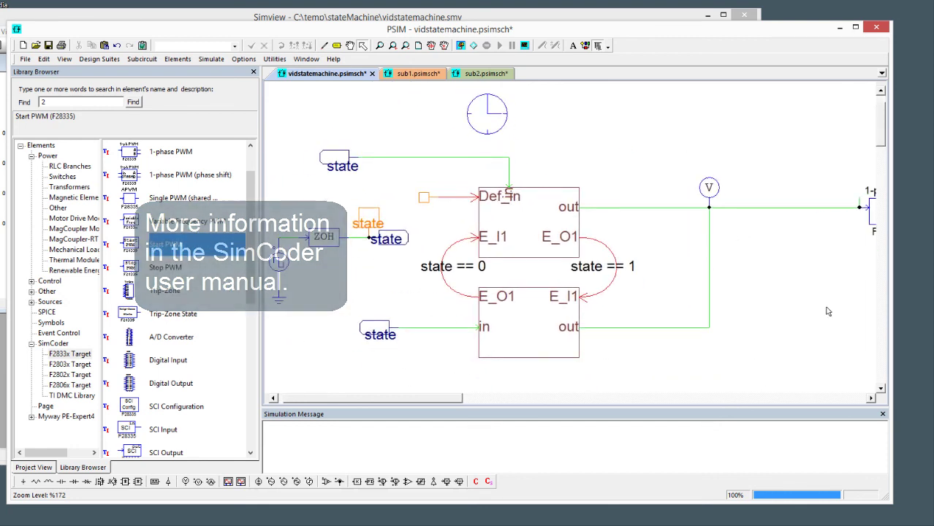